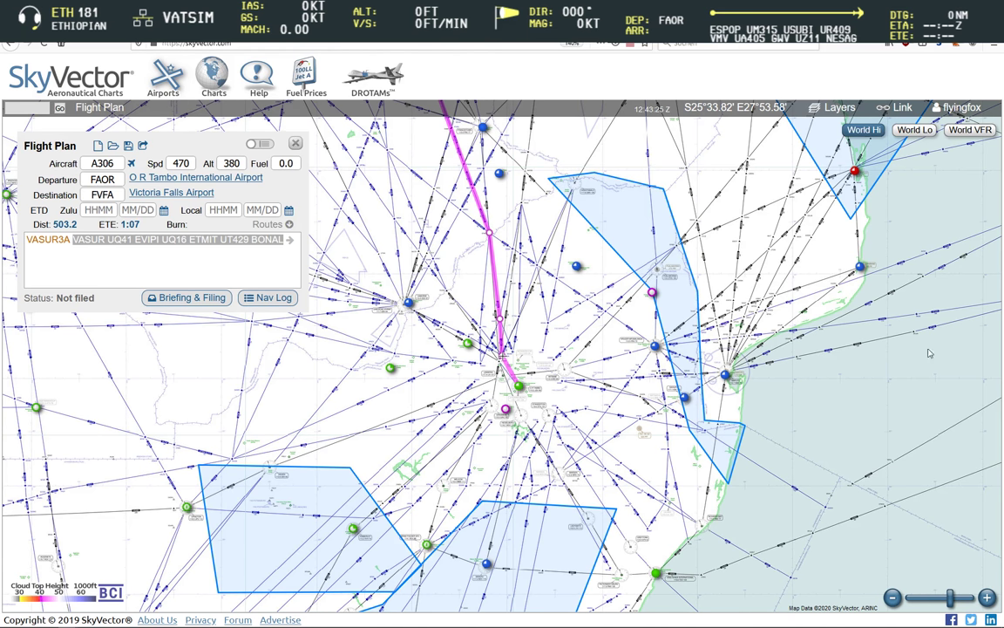
- Glance over the FAOR to FVFA route on the chart, then open my flight plan briefing in simBrief
drag(458, 241, 464, 278)
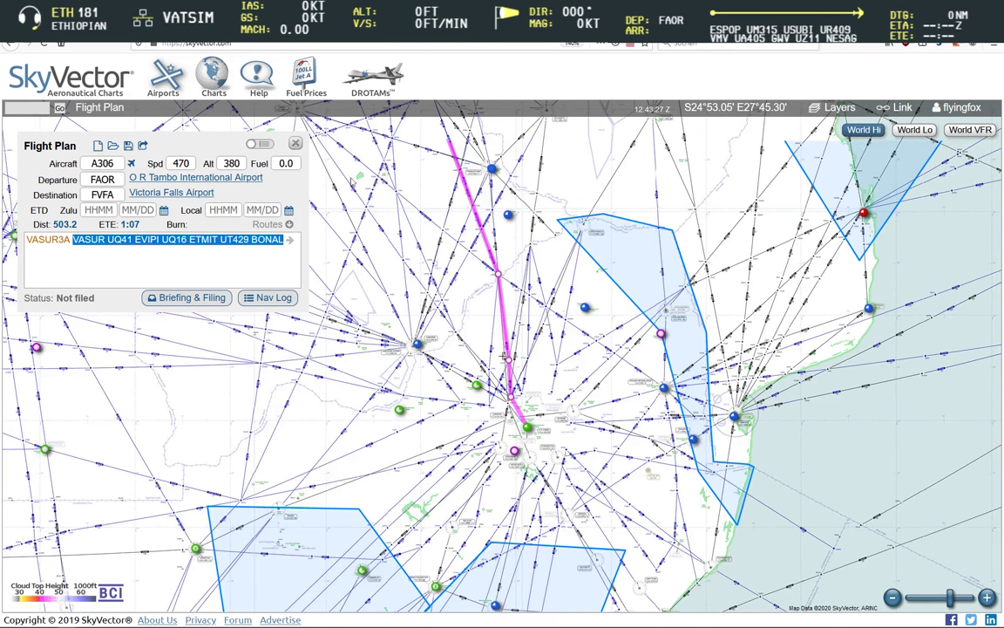
key(ctrl+Tab)
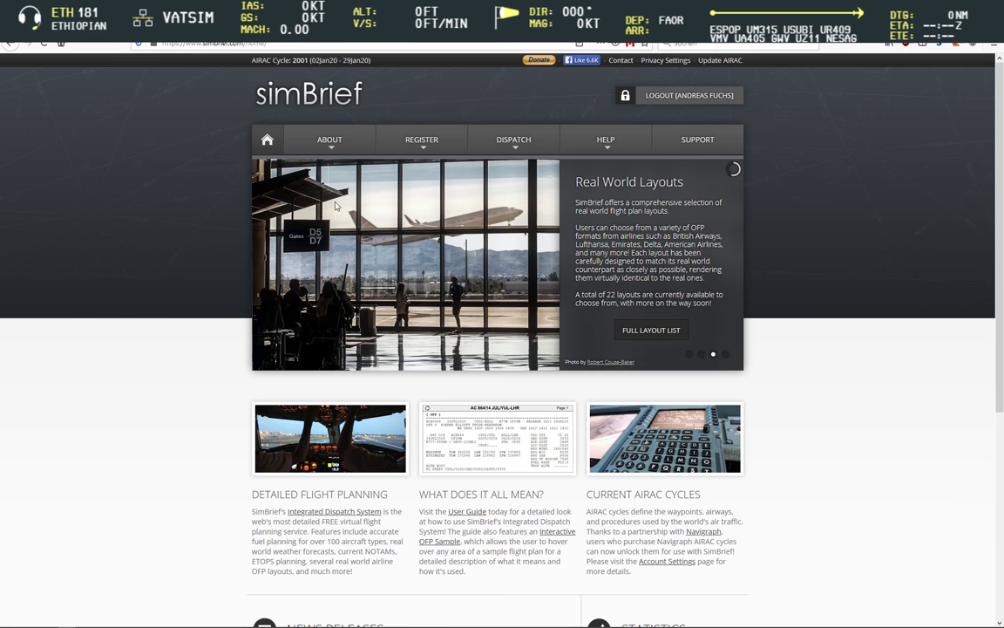
mouse_move(512, 150)
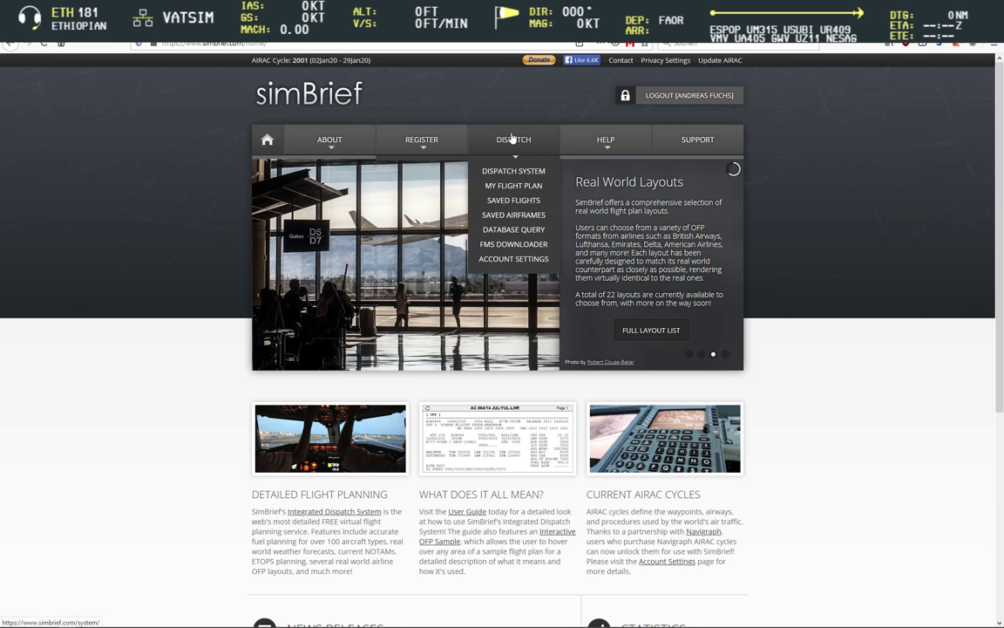
click(513, 186)
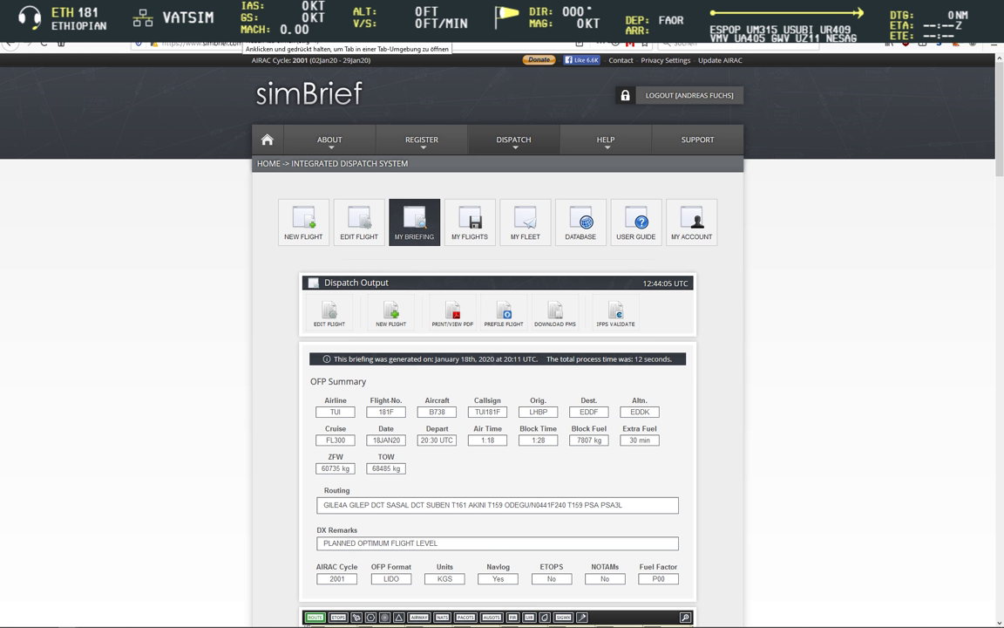
- Open the bookmarked ZIBO B738-800 modified forum in a new browser tab
click(249, 33)
click(122, 35)
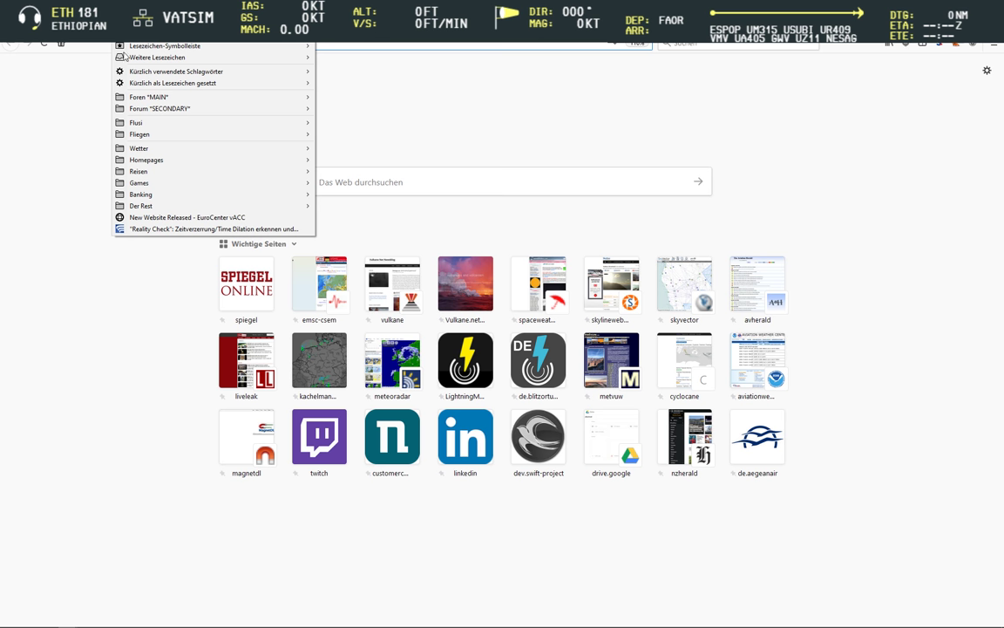
mouse_move(154, 98)
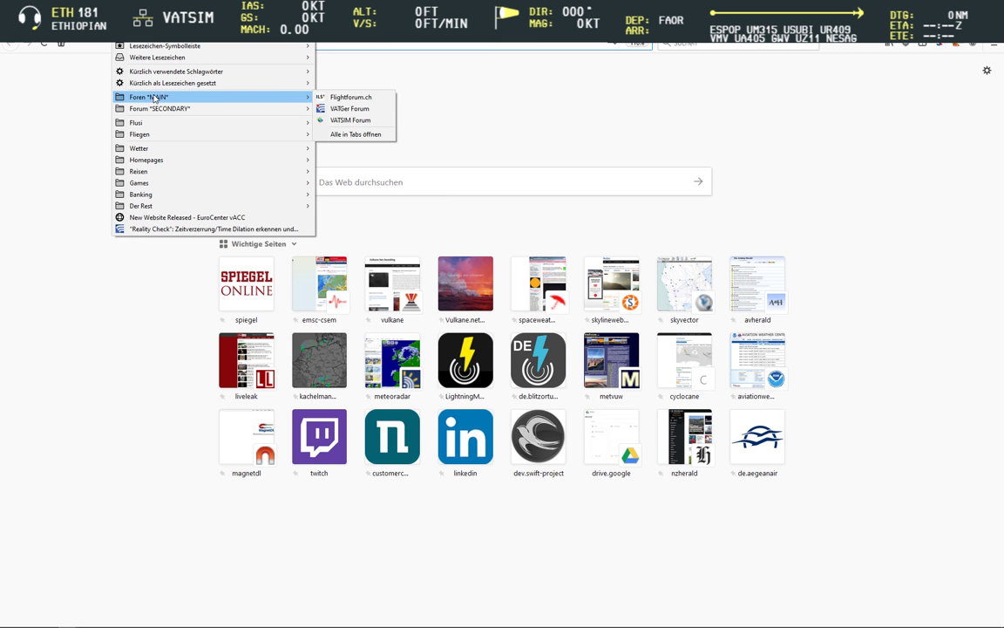
mouse_move(165, 123)
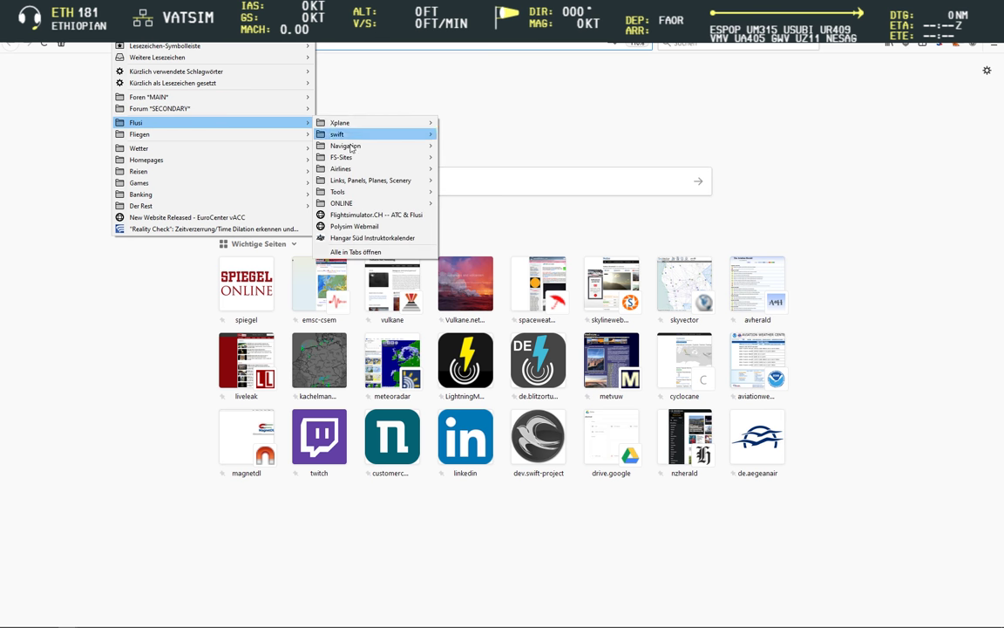
mouse_move(344, 123)
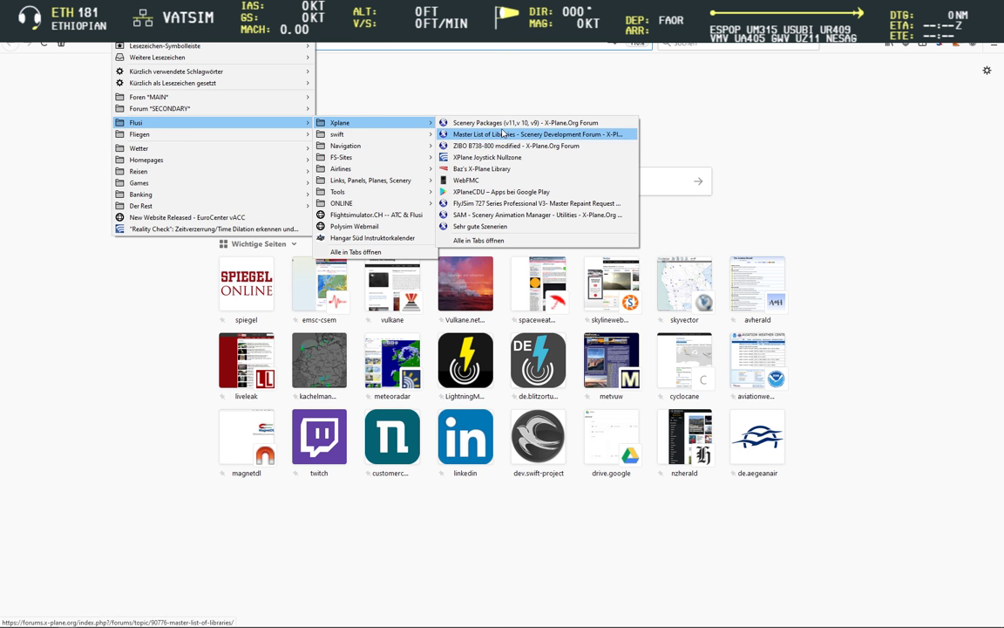
click(501, 146)
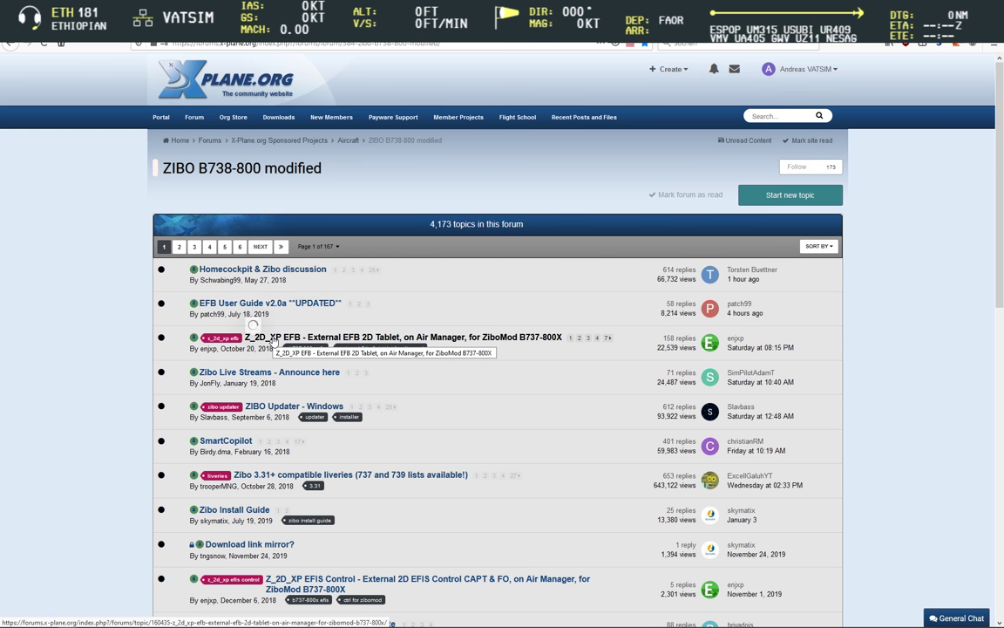
- Open the Zibo Live Streams - Announce here topic and look through the newest posts on its last page
mouse_move(273, 341)
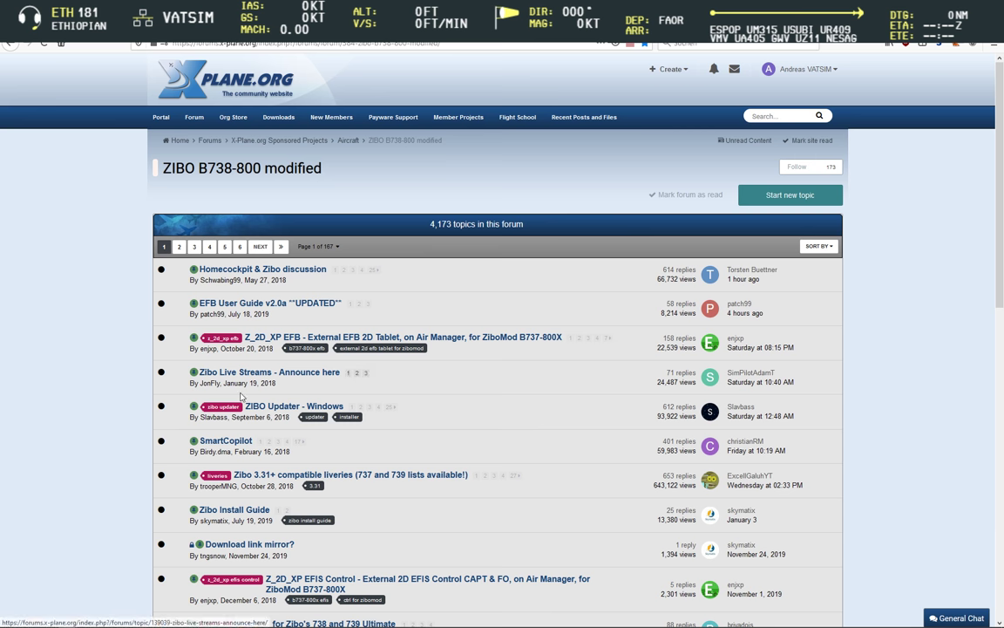
scroll(138, 400, down, 1)
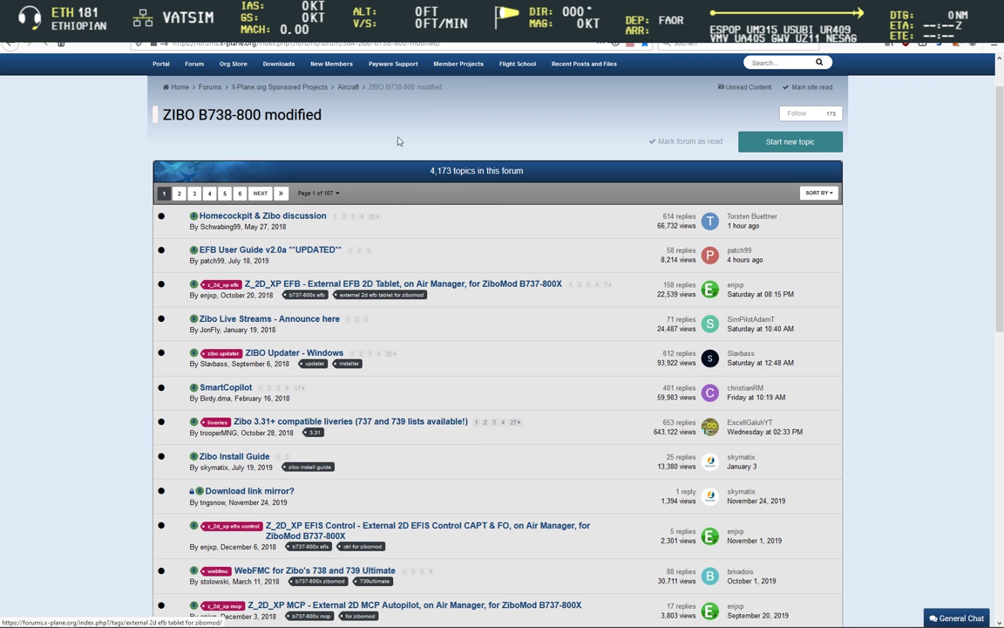
click(269, 318)
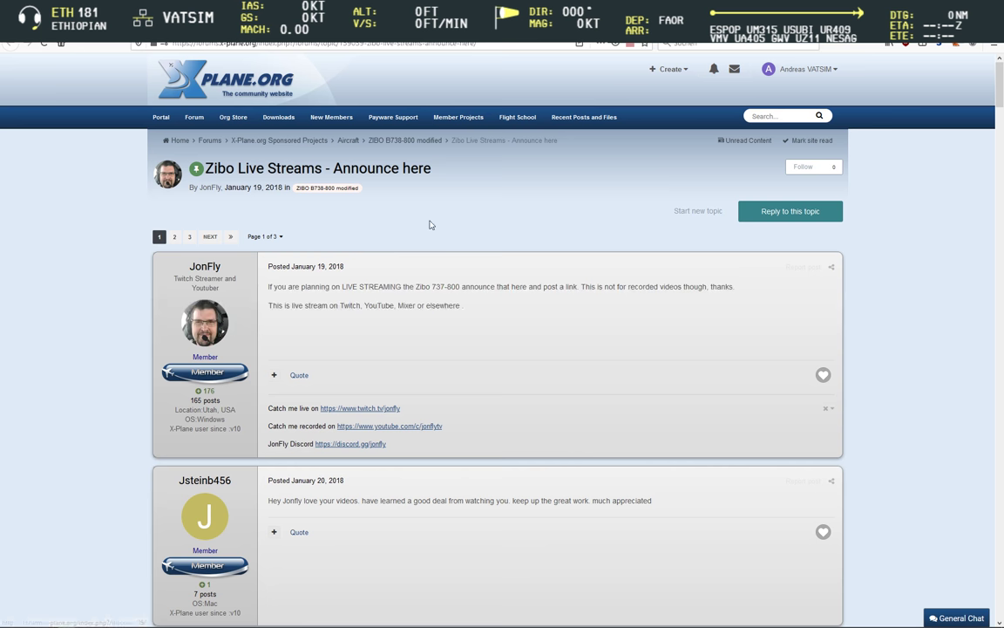
click(231, 237)
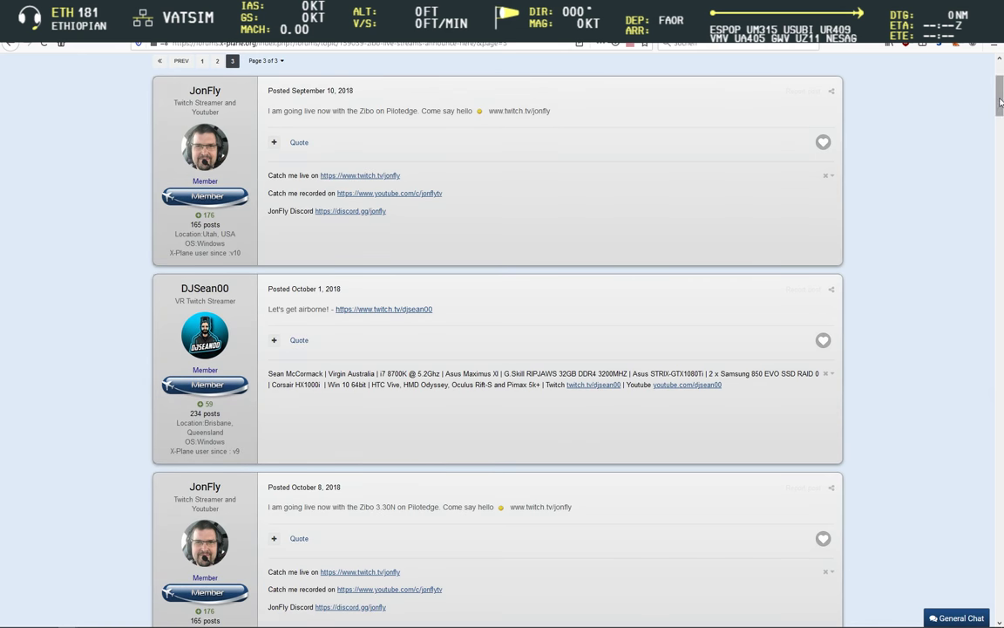
scroll(962, 136, down, 20)
scroll(497, 348, down, 3)
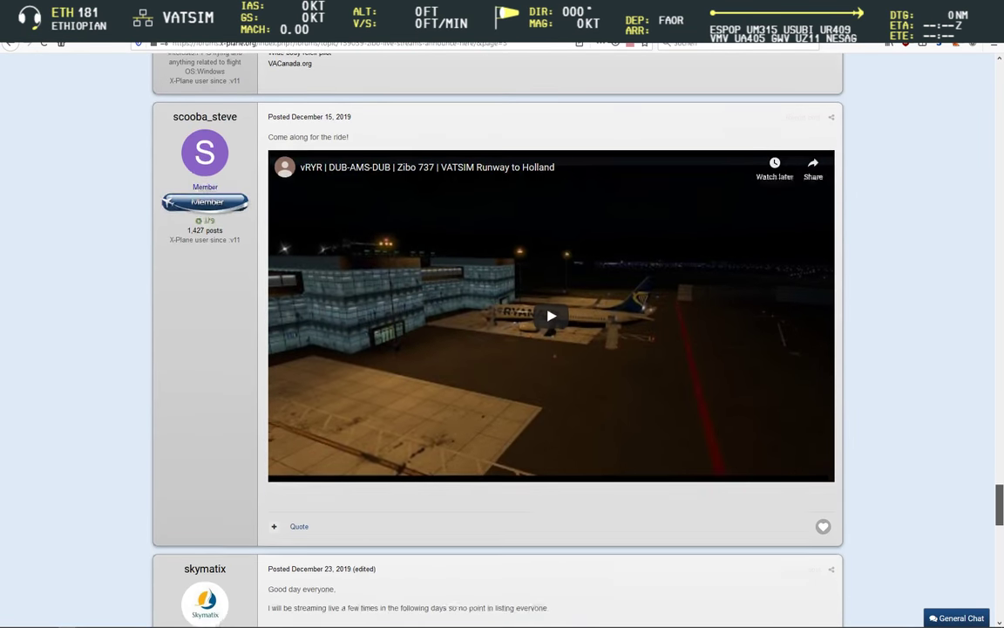
scroll(497, 348, down, 4)
drag(999, 532, 991, 613)
scroll(908, 466, up, 5)
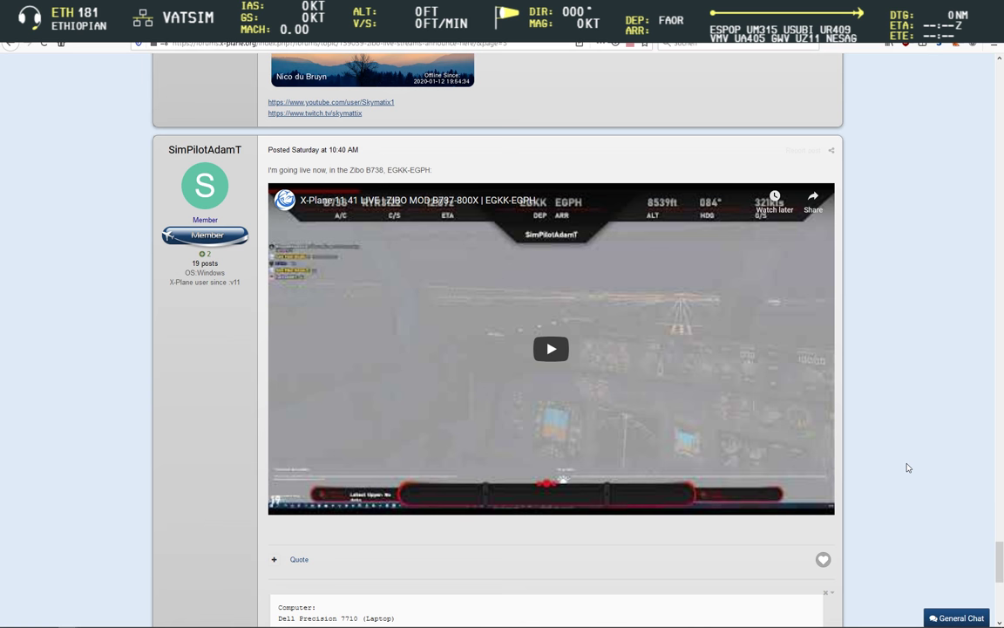
scroll(907, 467, up, 1)
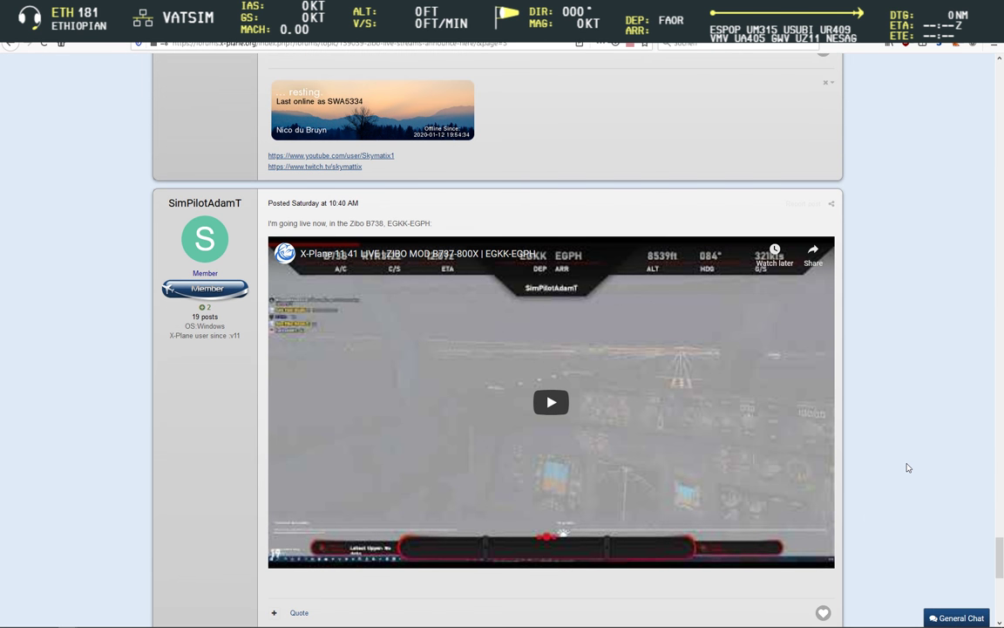
scroll(907, 467, up, 4)
- Go to the Zibo 3.31+ compatible liveries topic and search its list for "south afr"
key(alt+Left)
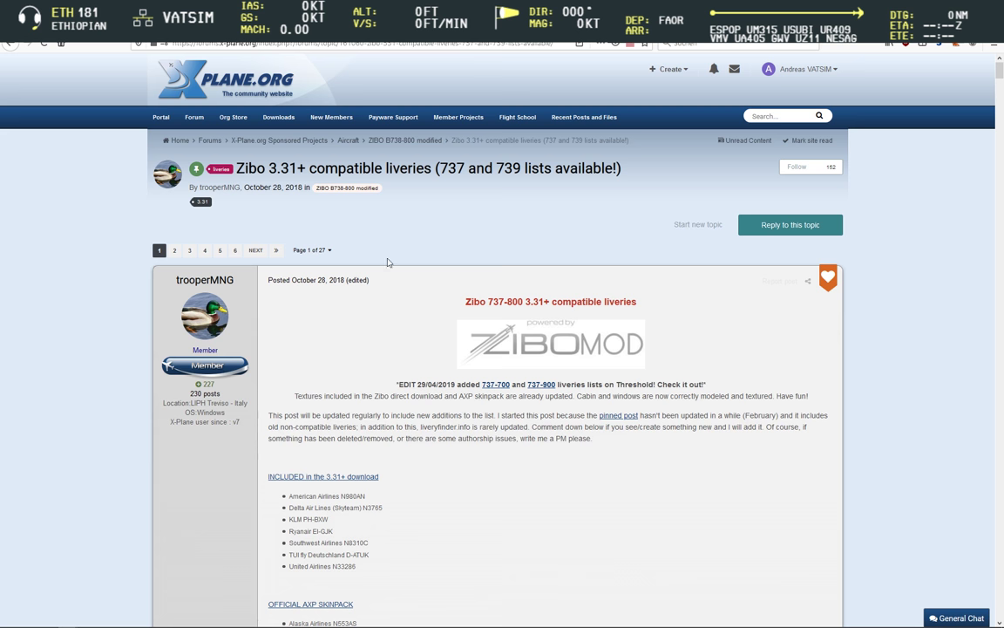
scroll(534, 464, down, 3)
key(ctrl+f)
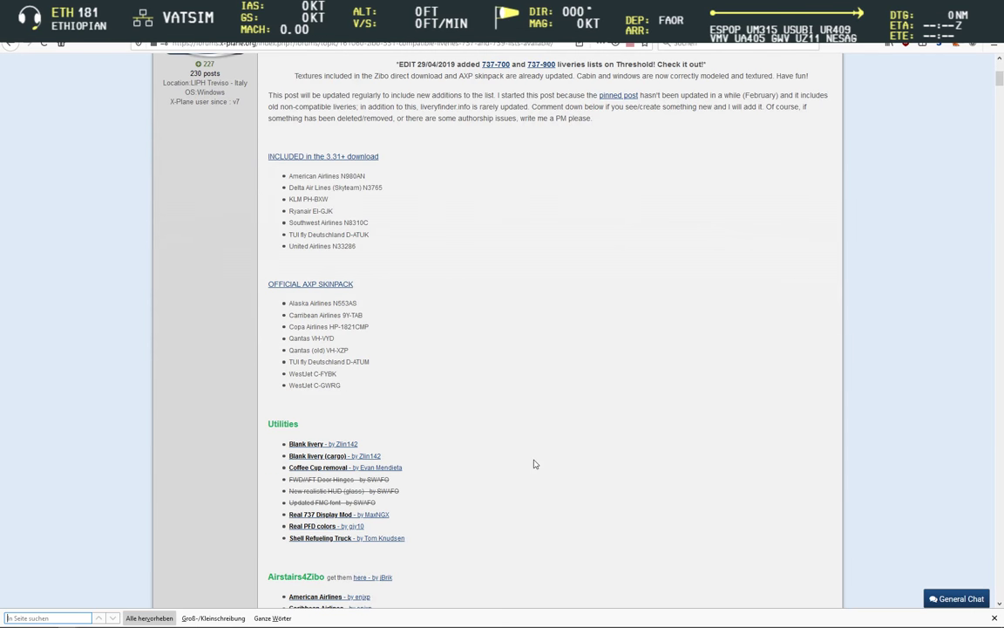
text(saa)
key(BackSpace)
key(BackSpace)
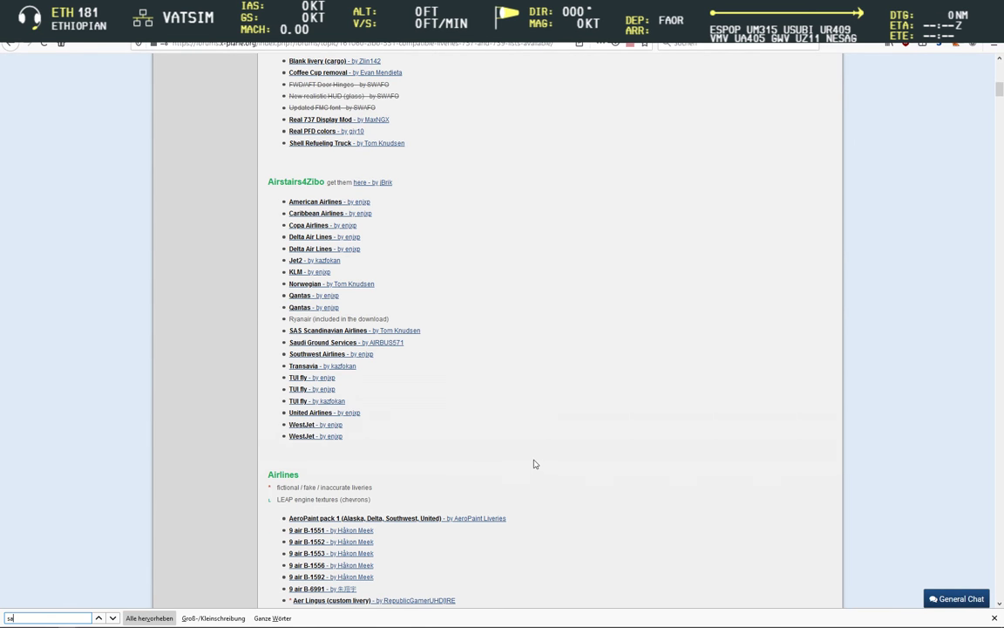
text(outh afr)
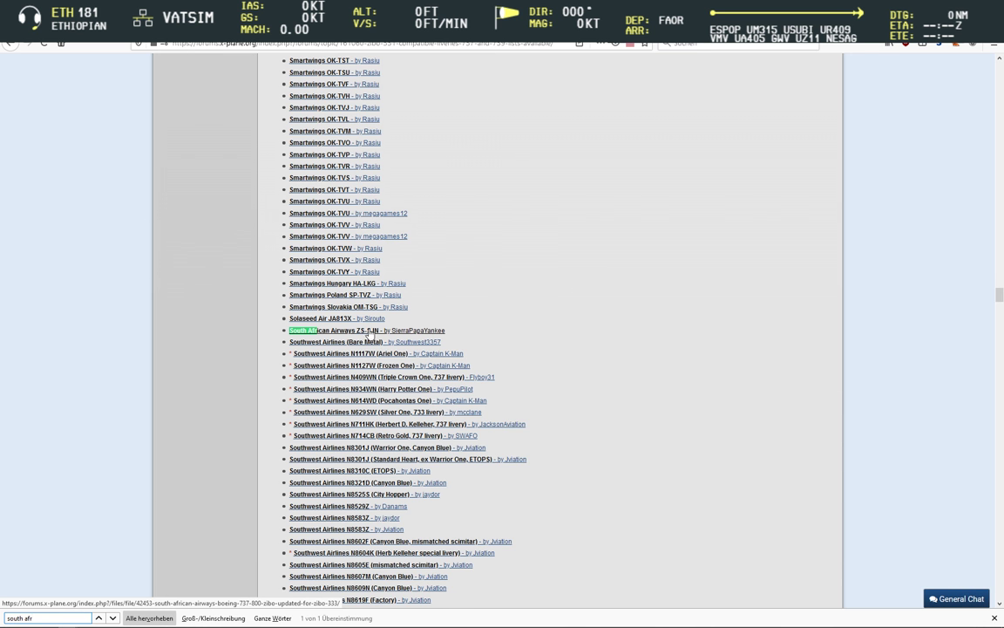
- Search the livery list for "british", then for "comair", going to the second match
key(ctrl+f)
text(british)
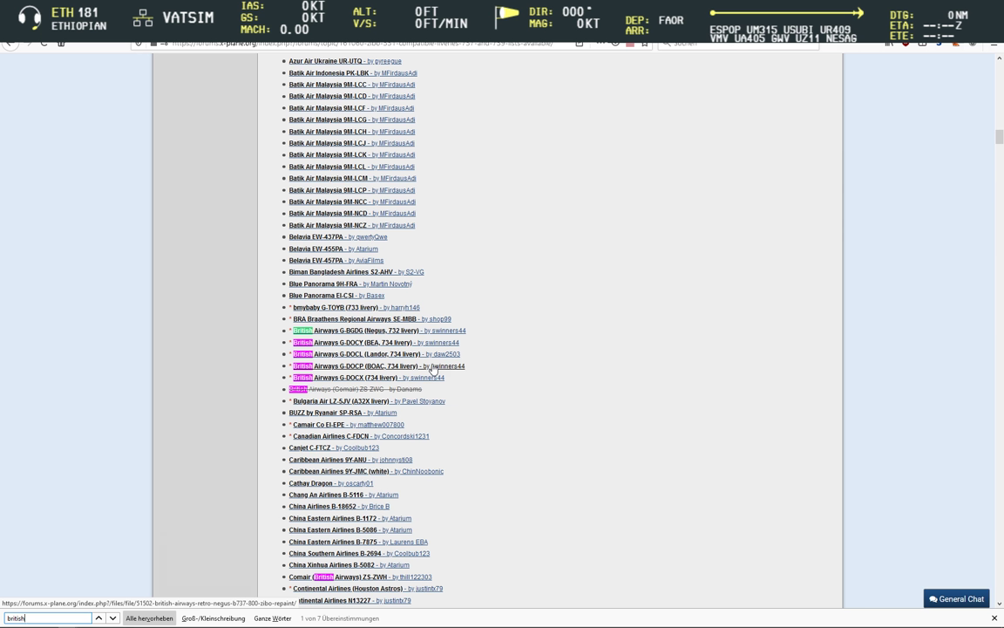
key(BackSpace)
key(BackSpace)
key(BackSpace)
key(BackSpace)
key(BackSpace)
key(BackSpace)
key(BackSpace)
text(comair)
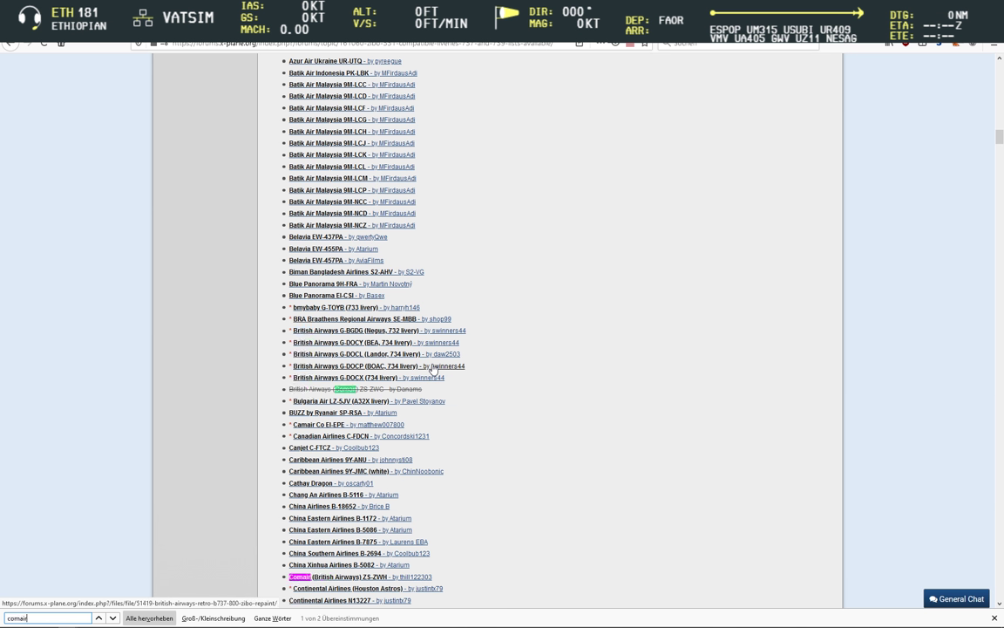
key(Return)
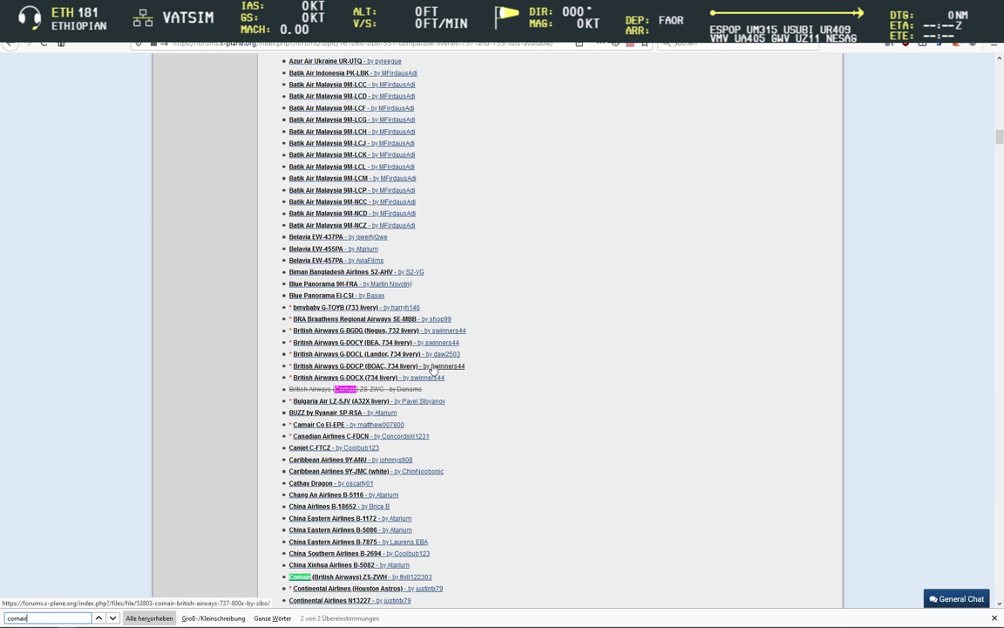
- Download the Comair (British Airways) ZS-ZWH livery from its file page and close that page
click(348, 577)
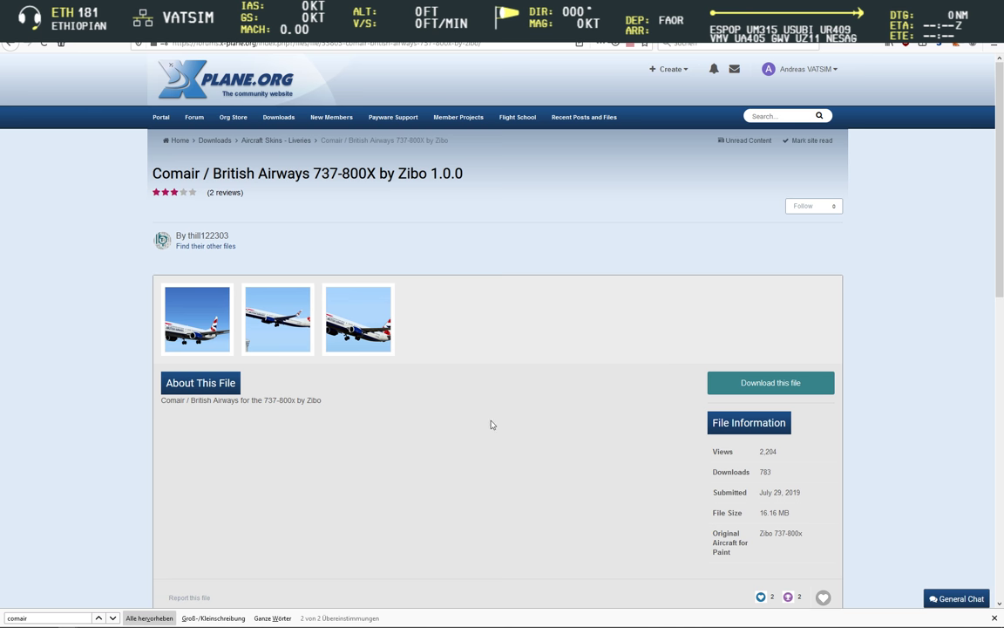
scroll(491, 421, down, 3)
scroll(497, 412, up, 1)
scroll(499, 414, up, 1)
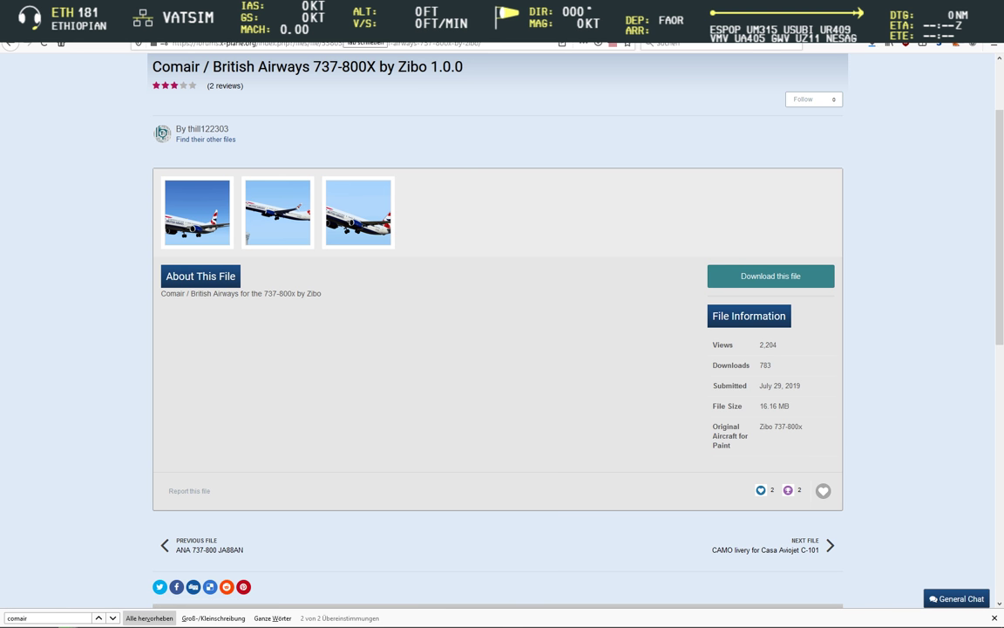
click(353, 33)
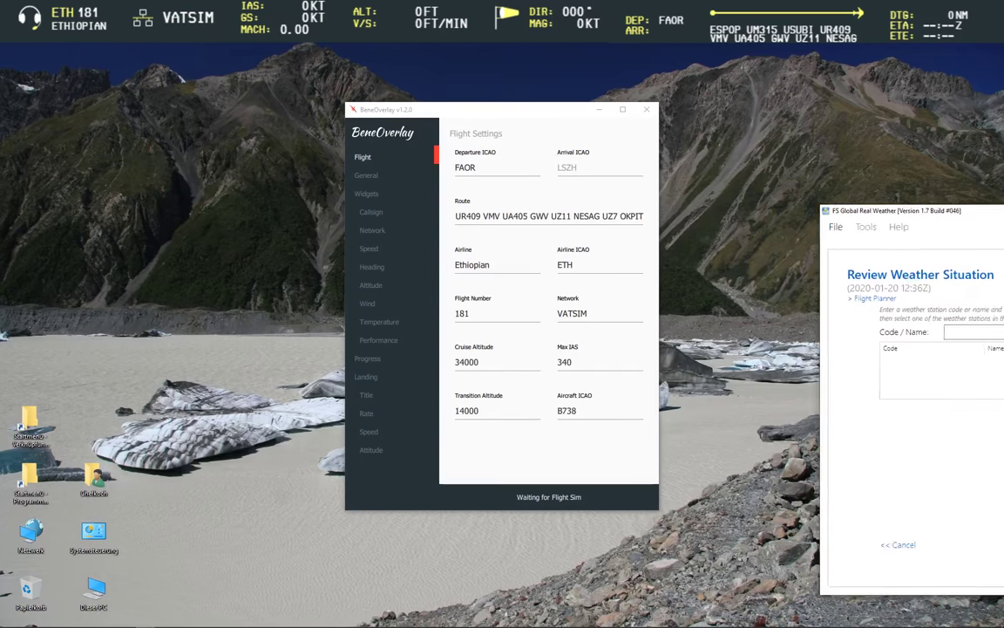
- Rearrange the desktop so the full weather window is in view and the overlay settings sit in the upper corner beside it
drag(1003, 221, 779, 198)
drag(544, 115, 858, 34)
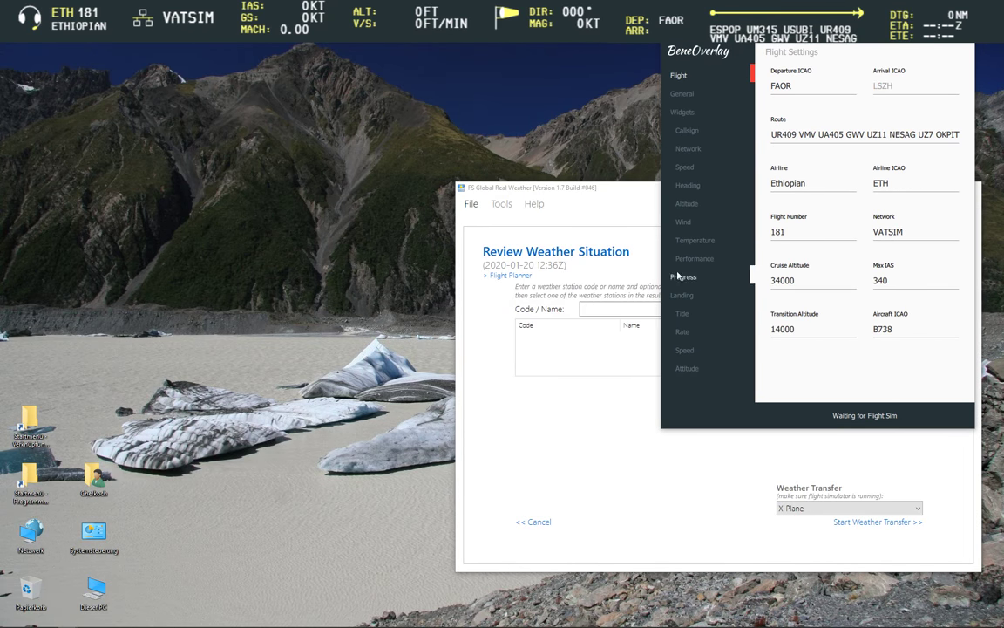
- Switch to Discord and change from the swift project server to the German flight sim server's general channel
mouse_move(76, 622)
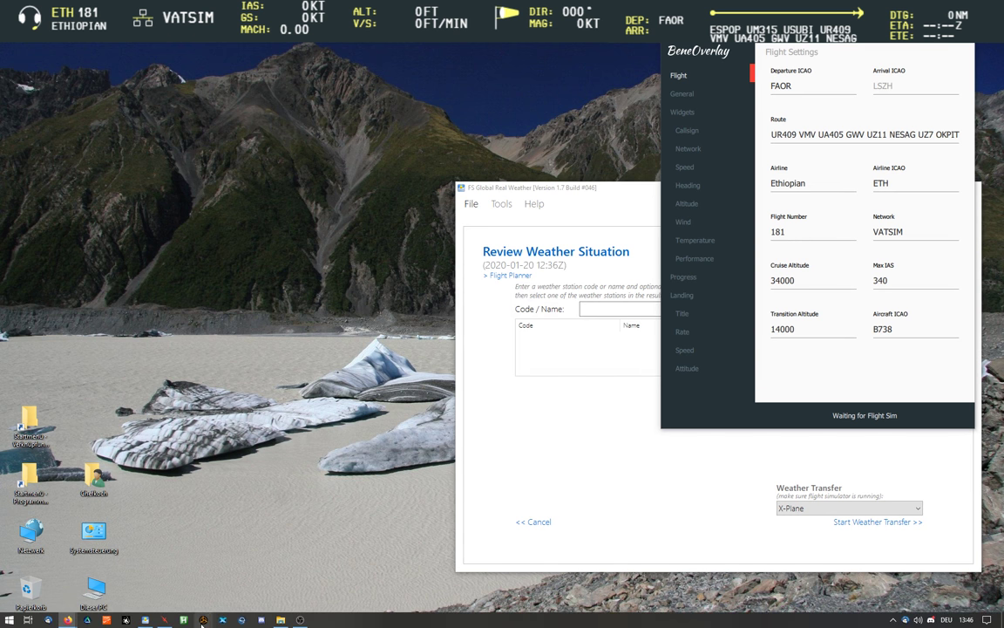
key(alt+Tab)
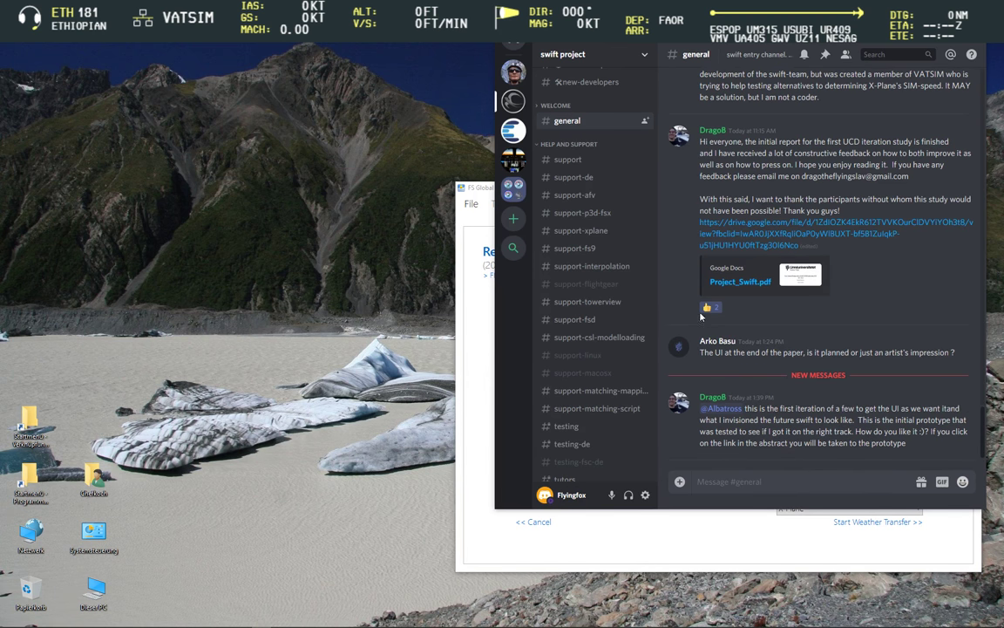
scroll(593, 130, down, 1)
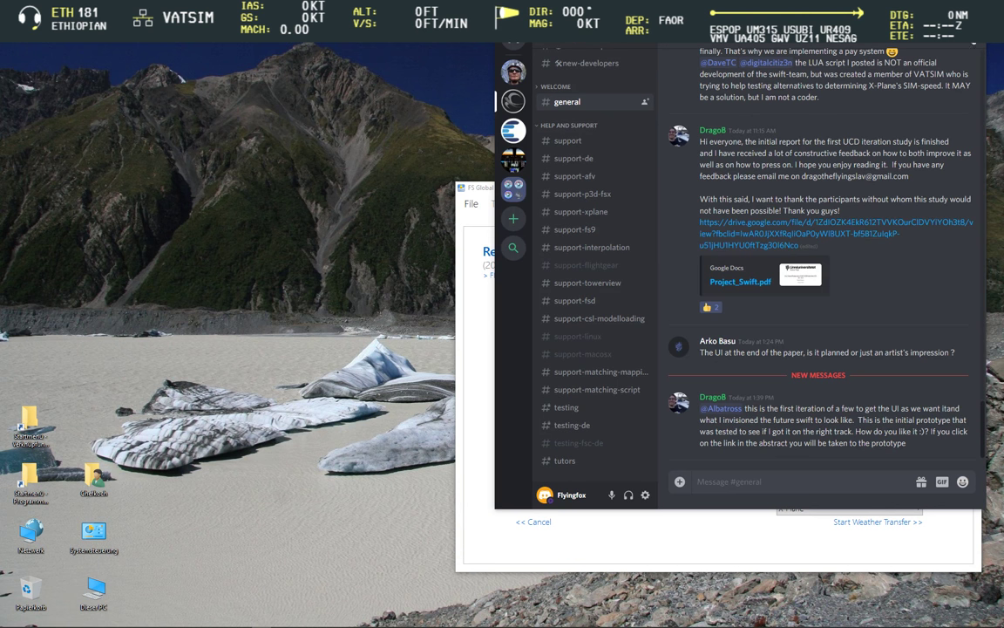
scroll(558, 227, up, 4)
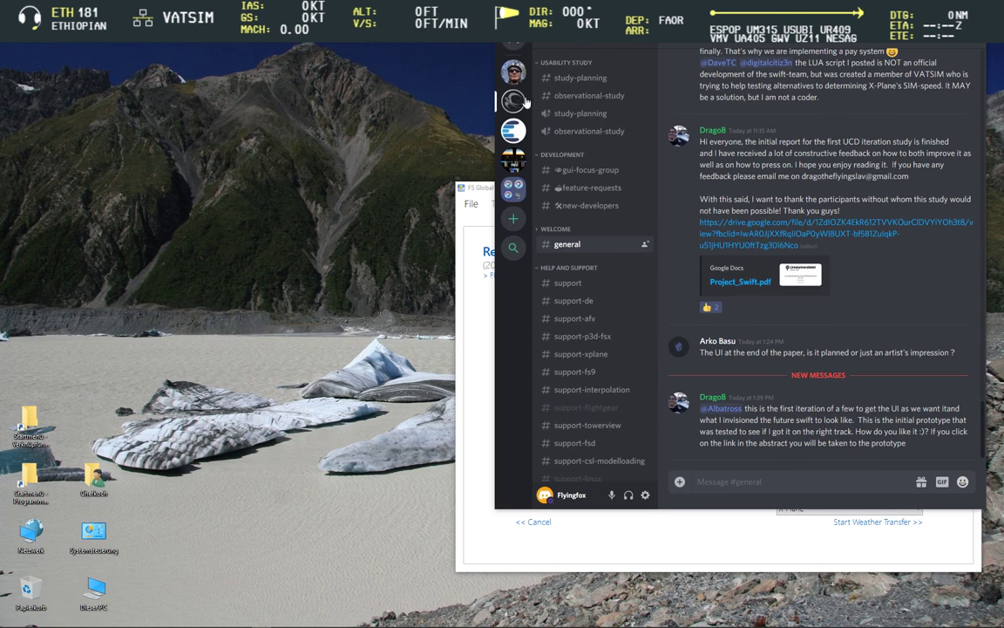
click(513, 72)
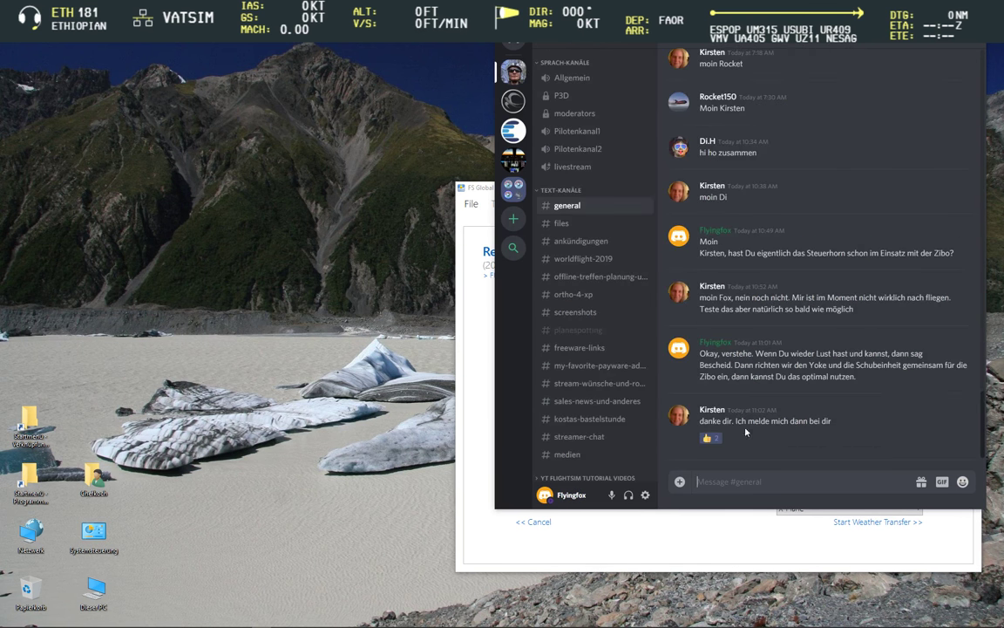
- Post "Ich Twitchere gerade, um etwas mit der Zibo und VATSIM zu testen" in the general channel
click(774, 489)
text(Ich t)
text(witchere gerade, um etwas zu)
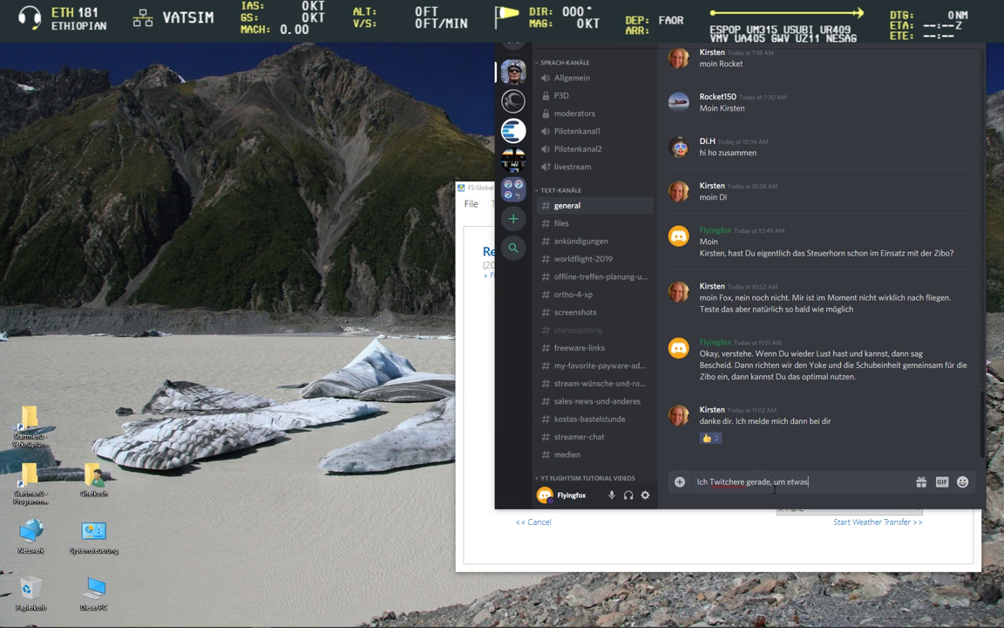
key(BackSpace)
key(BackSpace)
text(mit der Zibo und VATSIM zu testen)
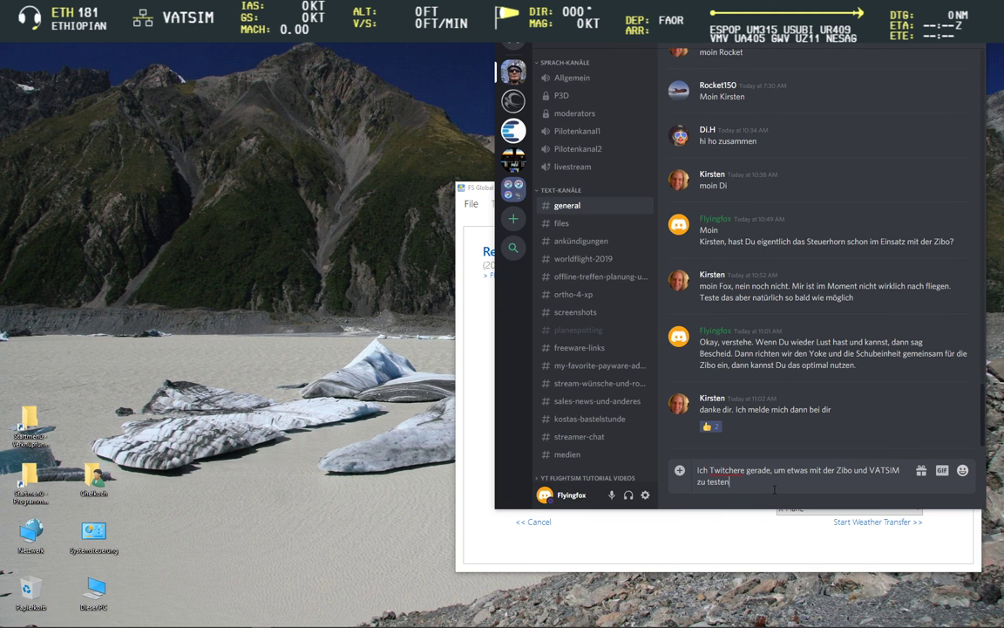
key(Return)
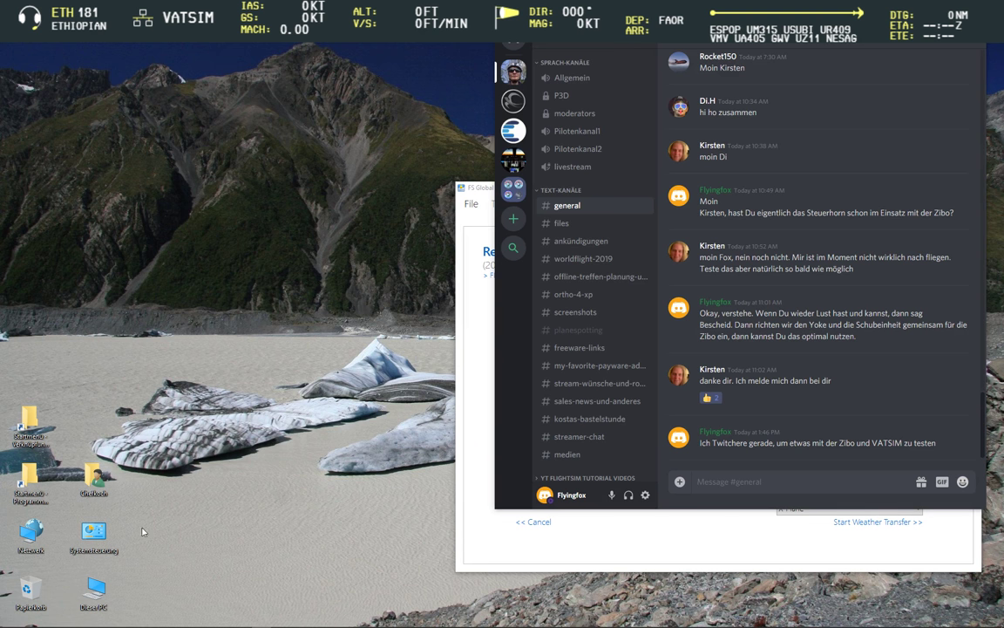
- Switch to the Incoming Files folder in File Explorer and check the contents of Comair.zip
mouse_move(146, 620)
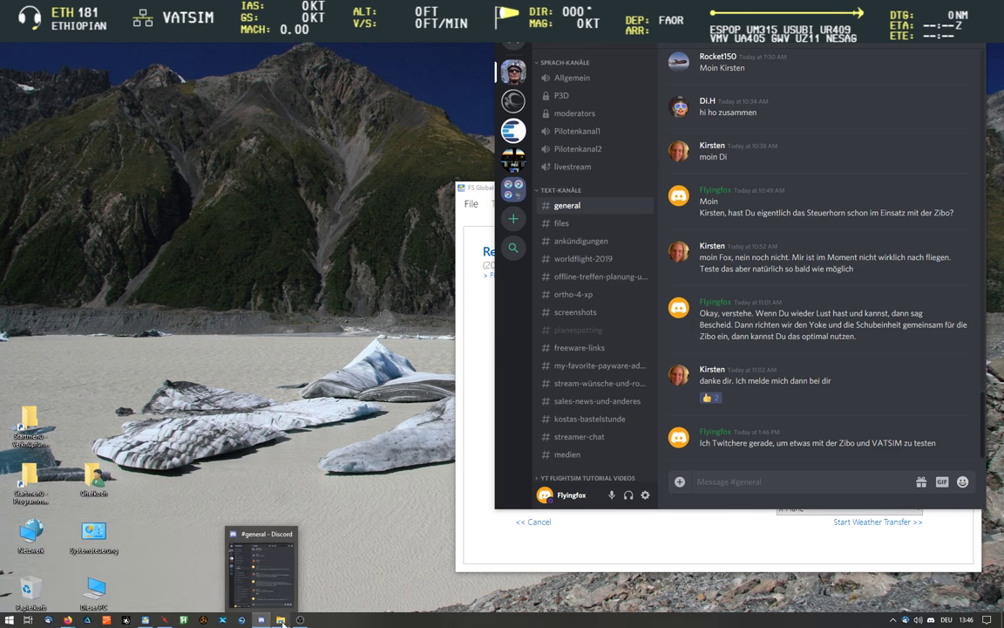
click(231, 563)
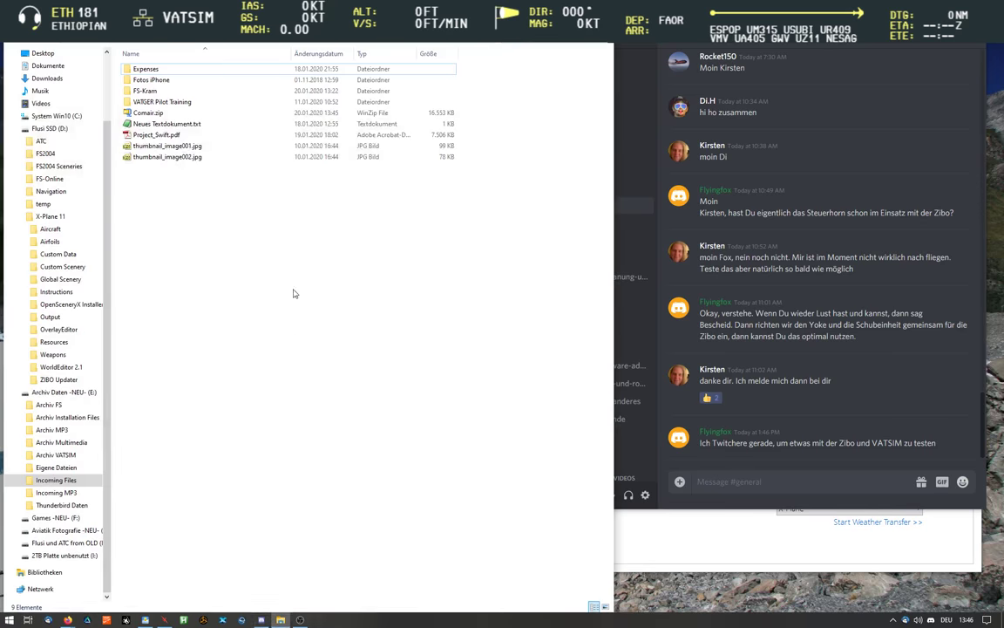
double_click(148, 116)
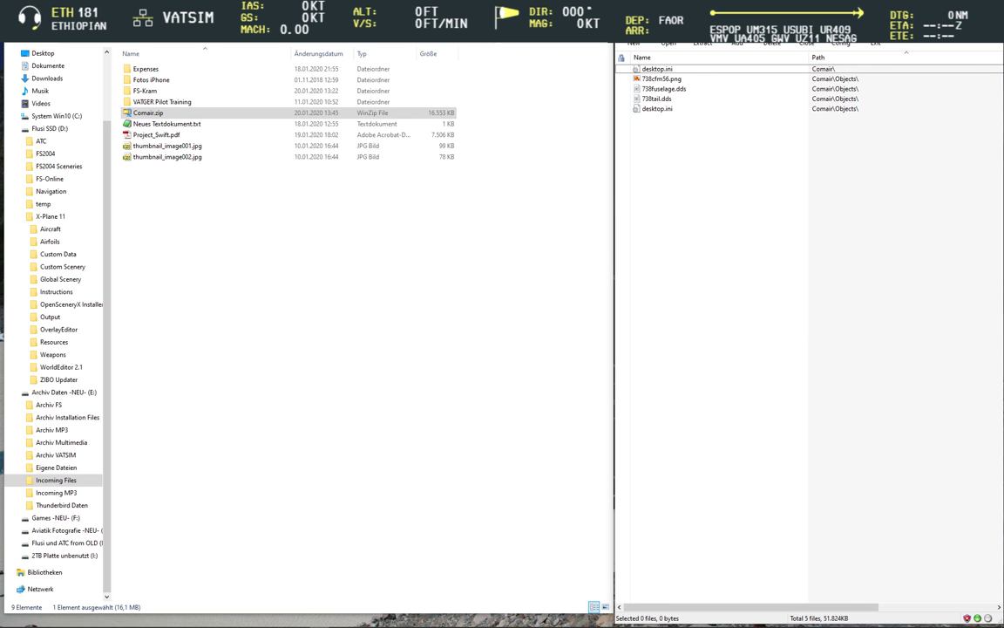
key(alt+F4)
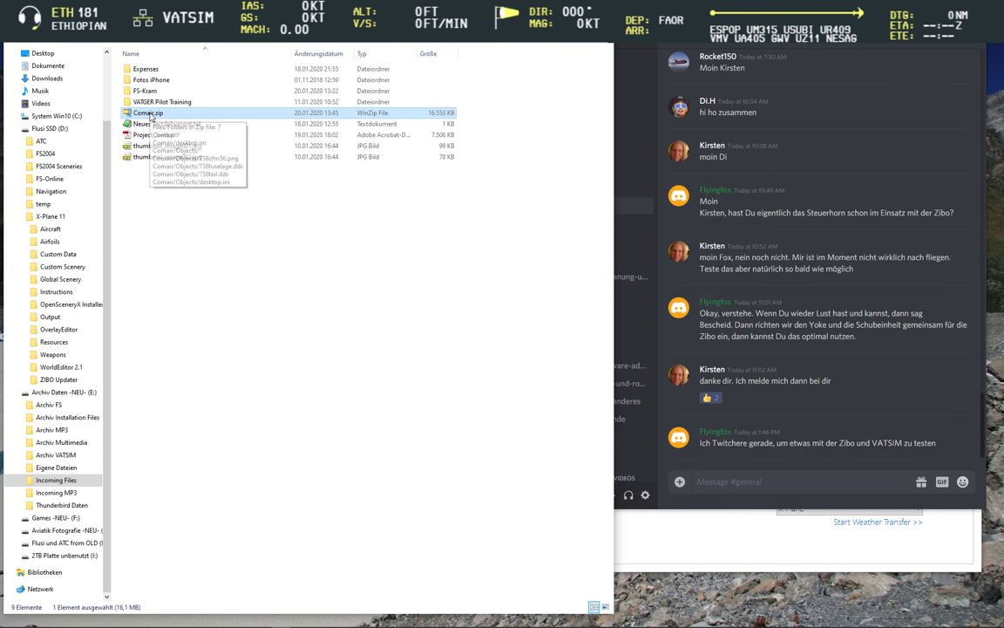
double_click(153, 115)
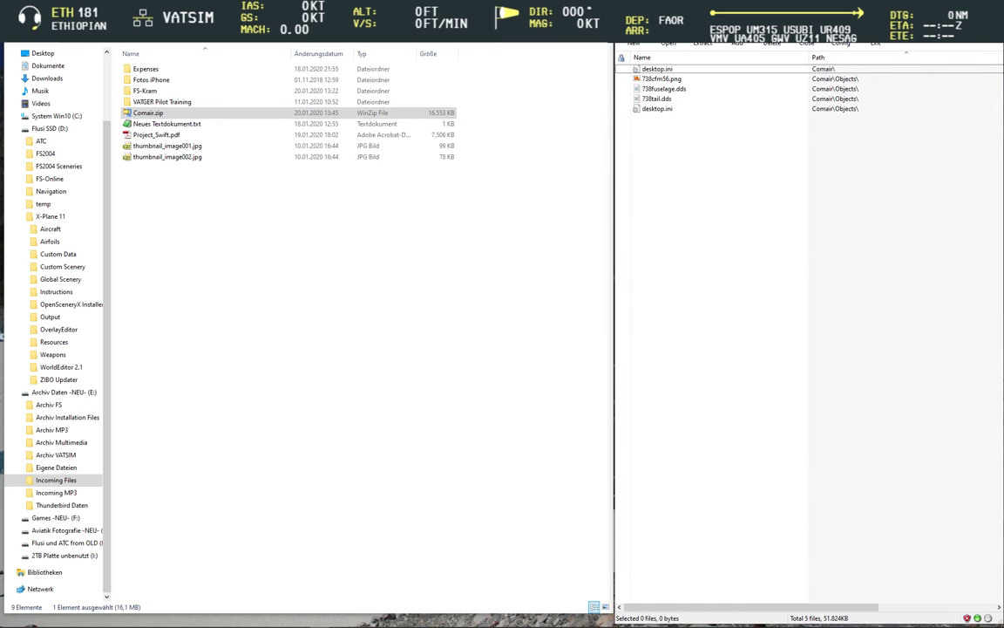
key(alt+F4)
right_click(143, 113)
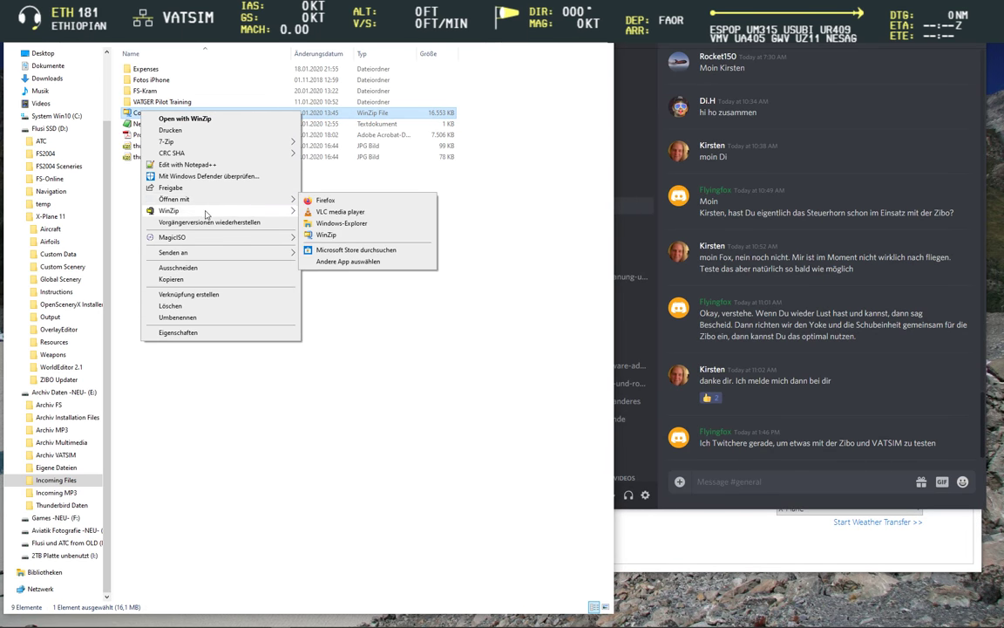
mouse_move(207, 213)
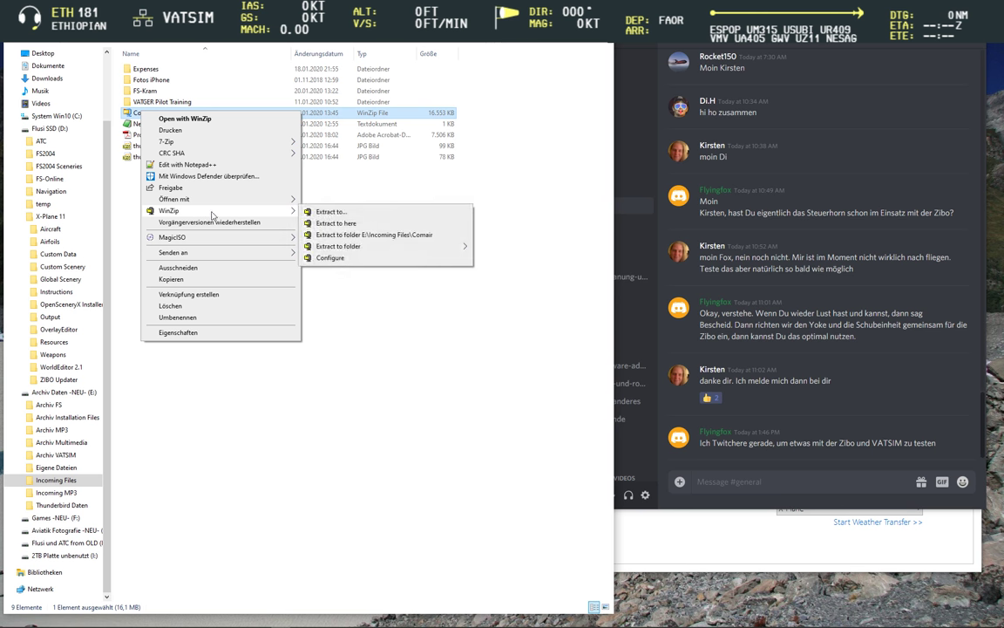
click(320, 181)
- Extract all files from Comair.zip into the temp folder on the Flusi SSD (D:) drive
double_click(146, 112)
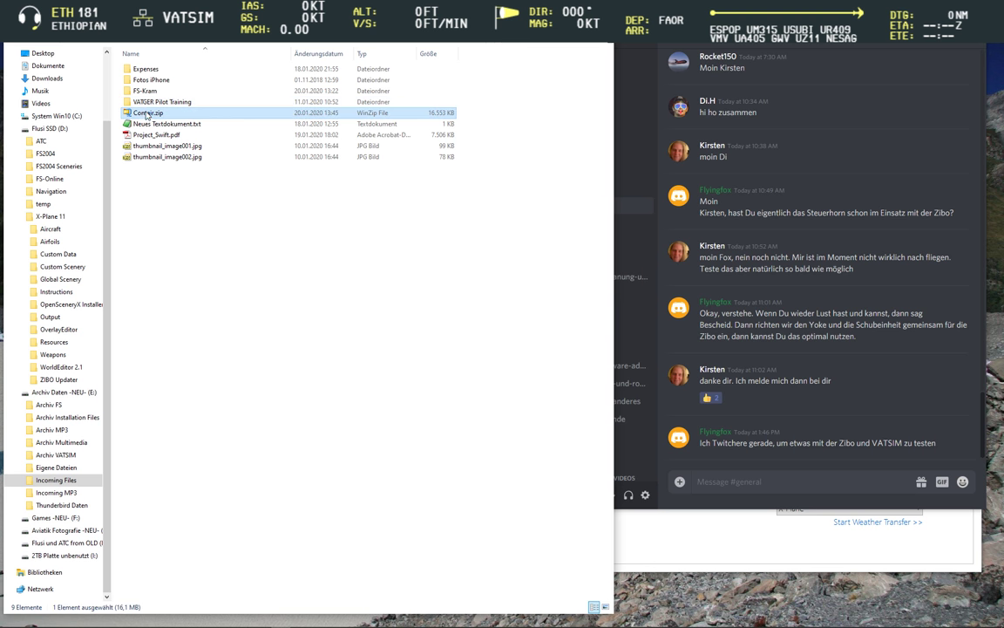
key(ctrl+a)
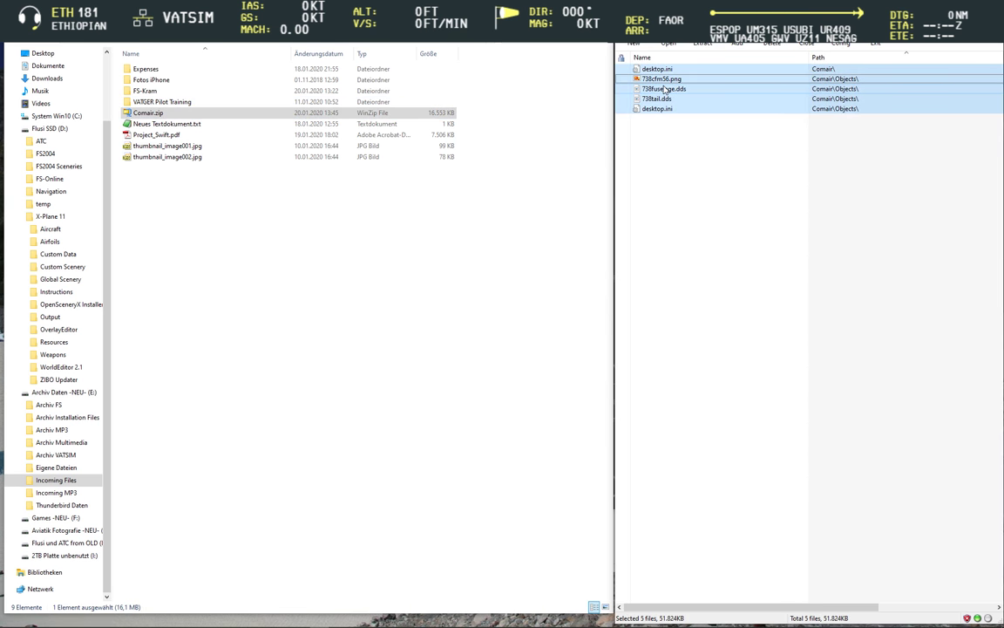
click(701, 43)
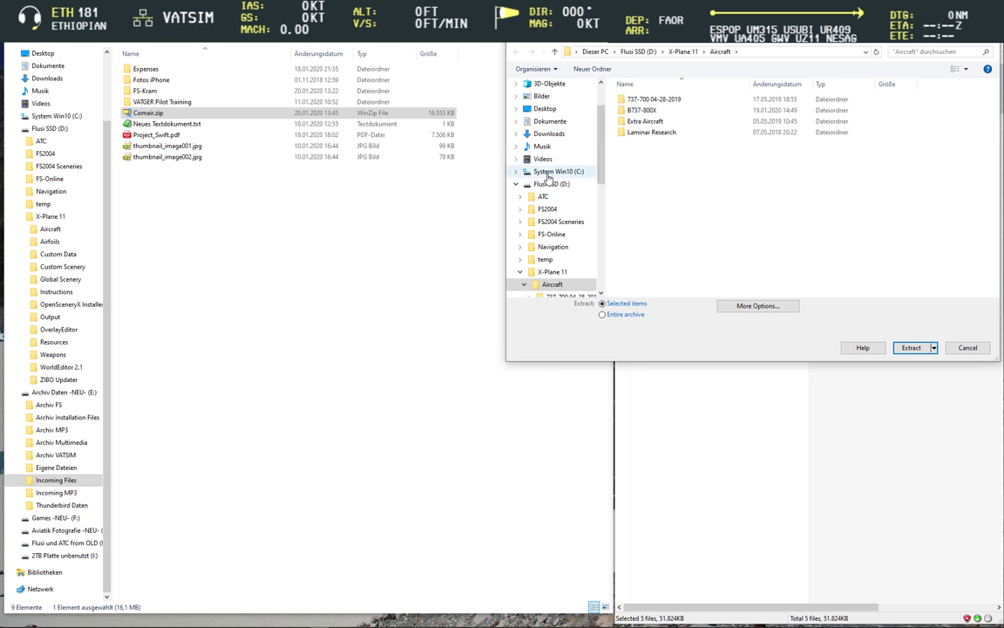
click(555, 171)
click(551, 184)
click(545, 259)
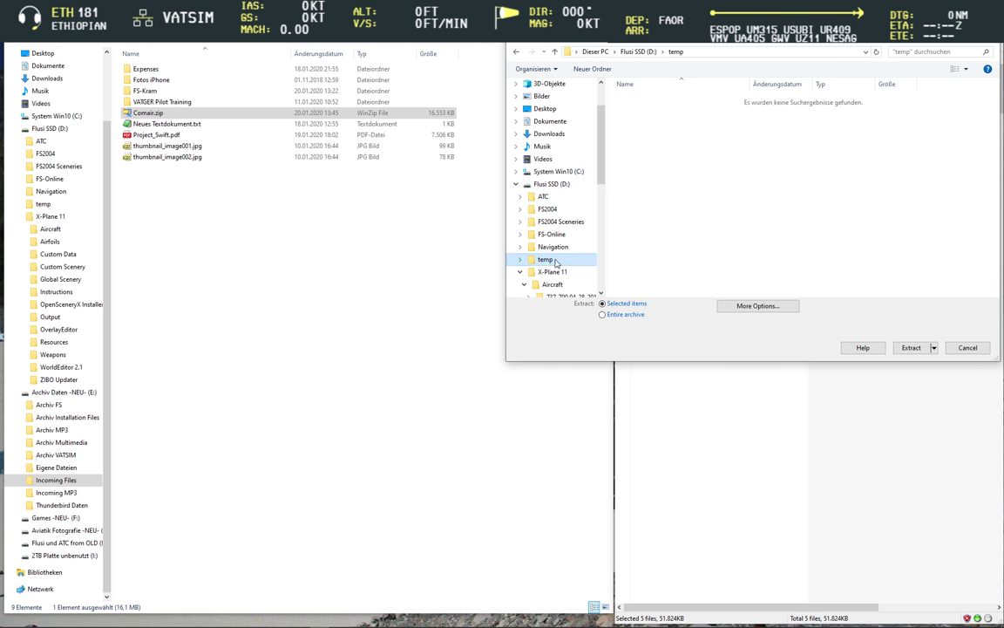
click(910, 347)
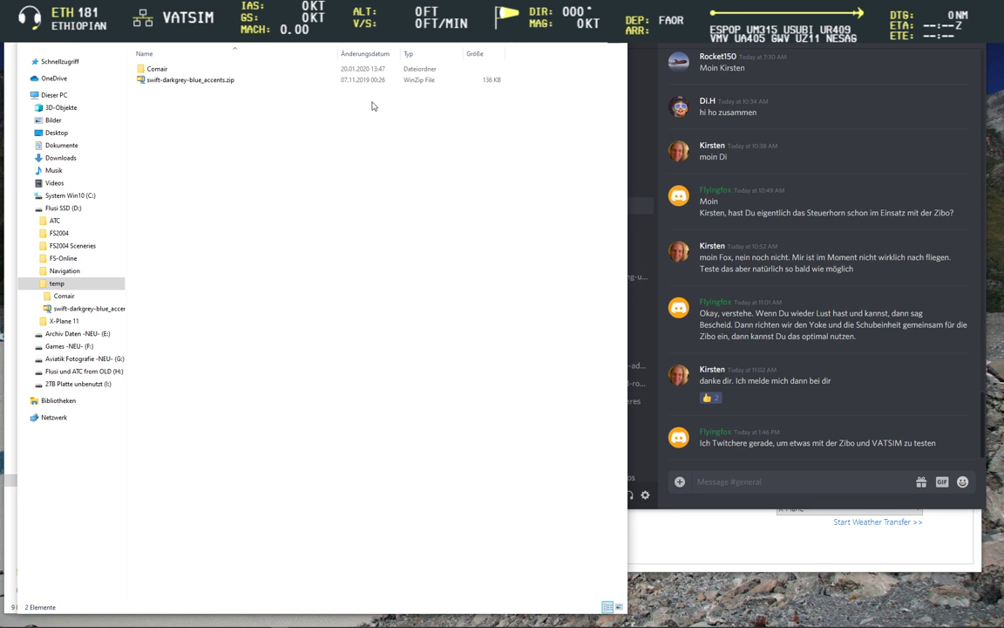
- Move the extracted Comair folder from temp into the liveries folder of X-Plane 11's B737-800X aircraft
click(159, 69)
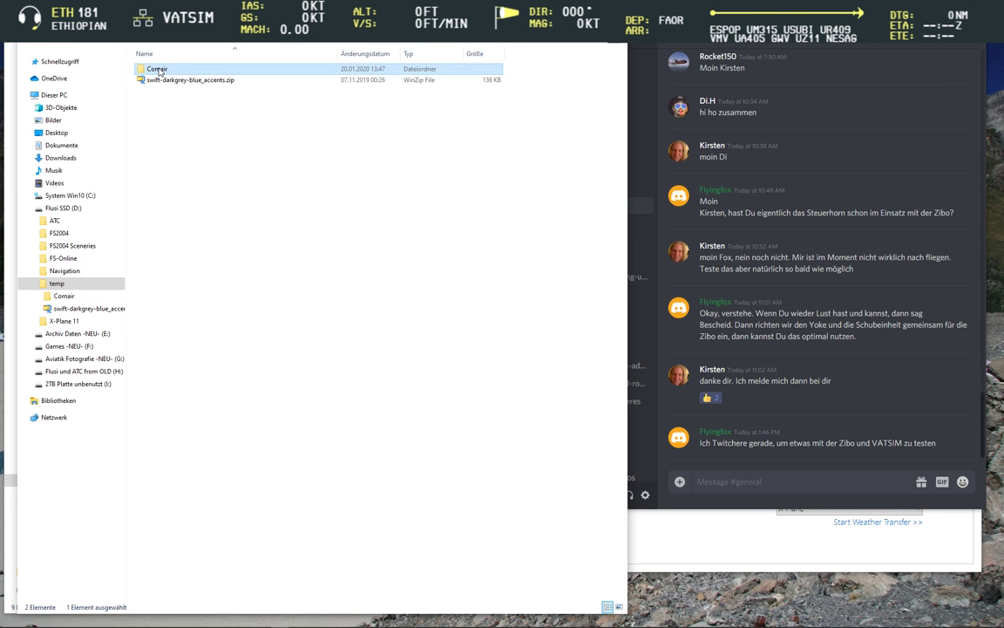
click(62, 322)
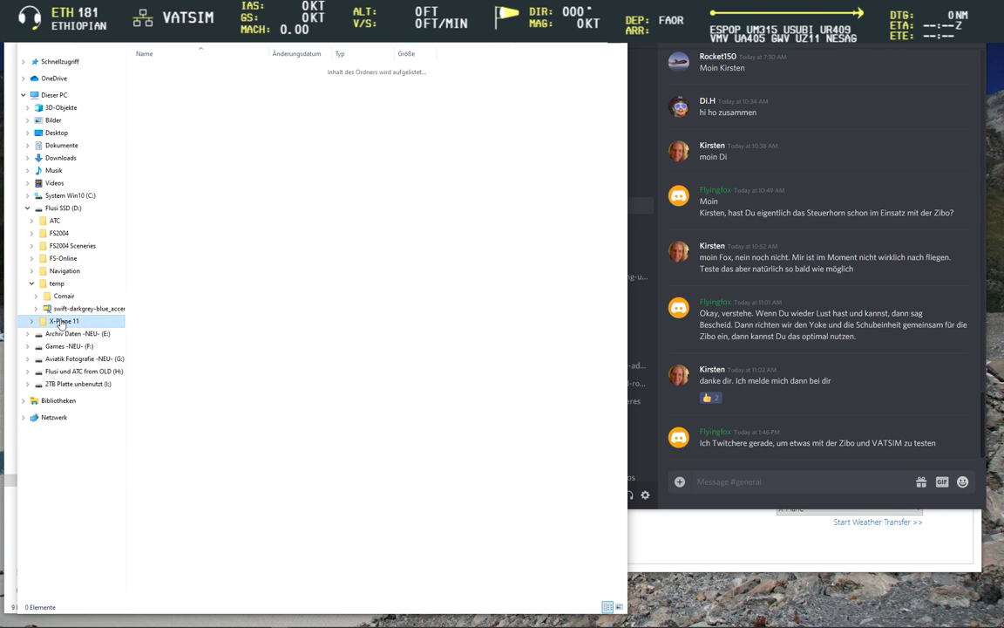
double_click(157, 69)
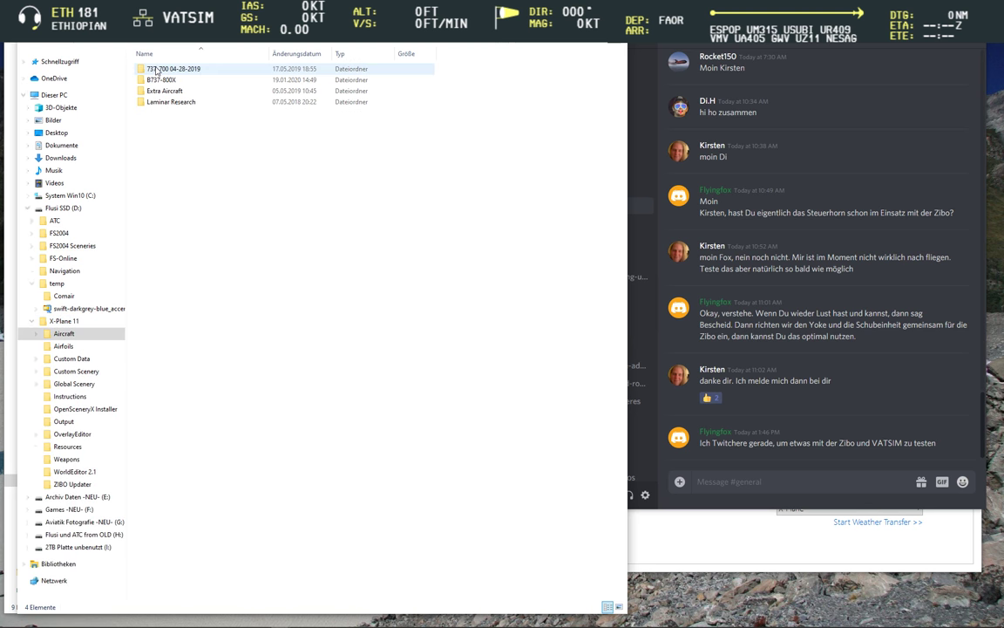
double_click(159, 80)
double_click(153, 113)
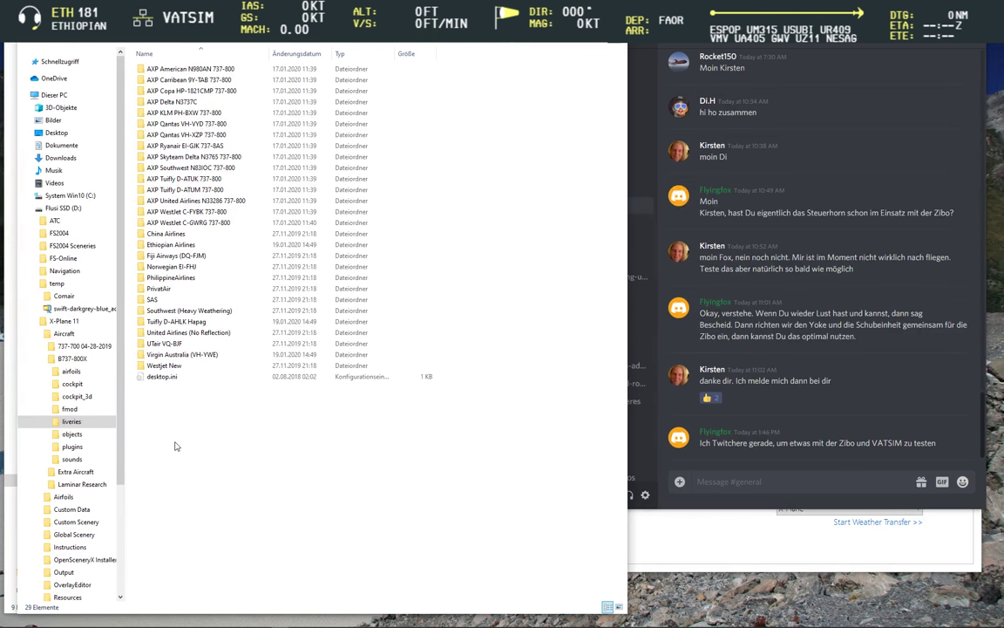
key(ctrl+v)
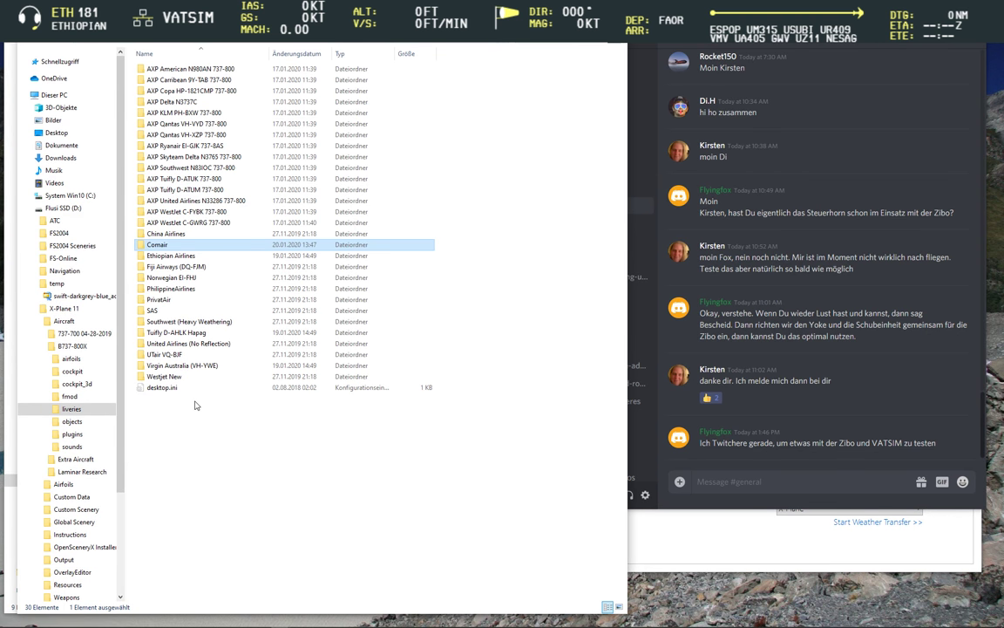
- Inspect the new Comair livery folder, read its desktop.ini and delete that file
double_click(154, 246)
double_click(157, 69)
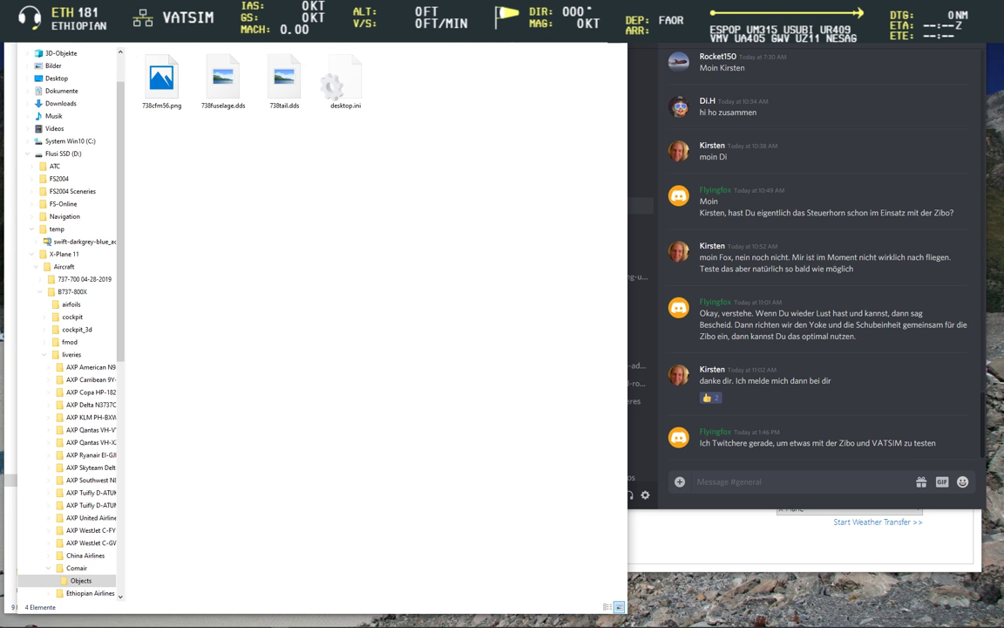
key(alt+Left)
double_click(164, 80)
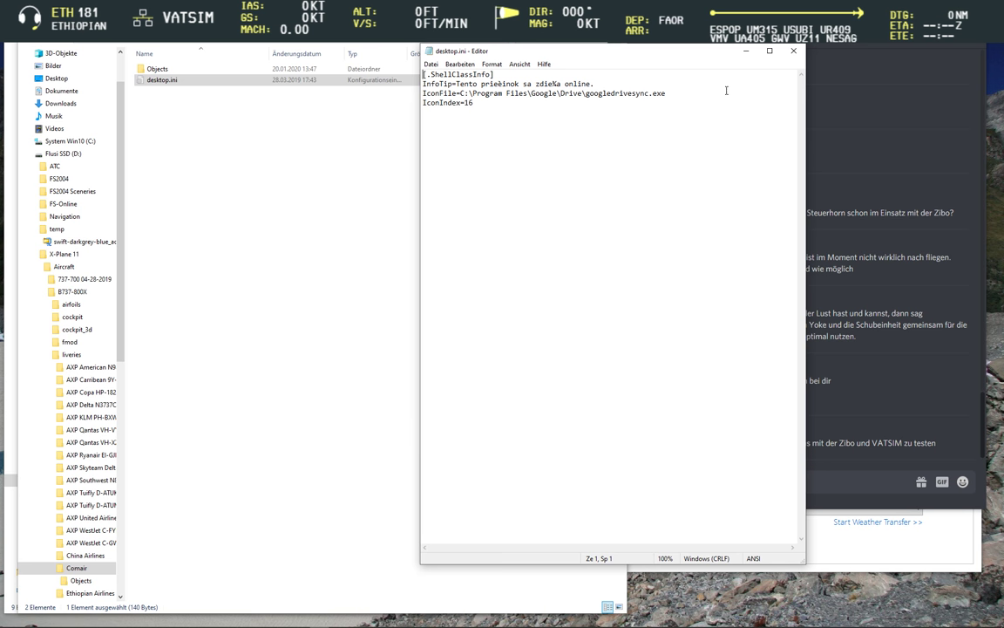
click(793, 50)
key(Delete)
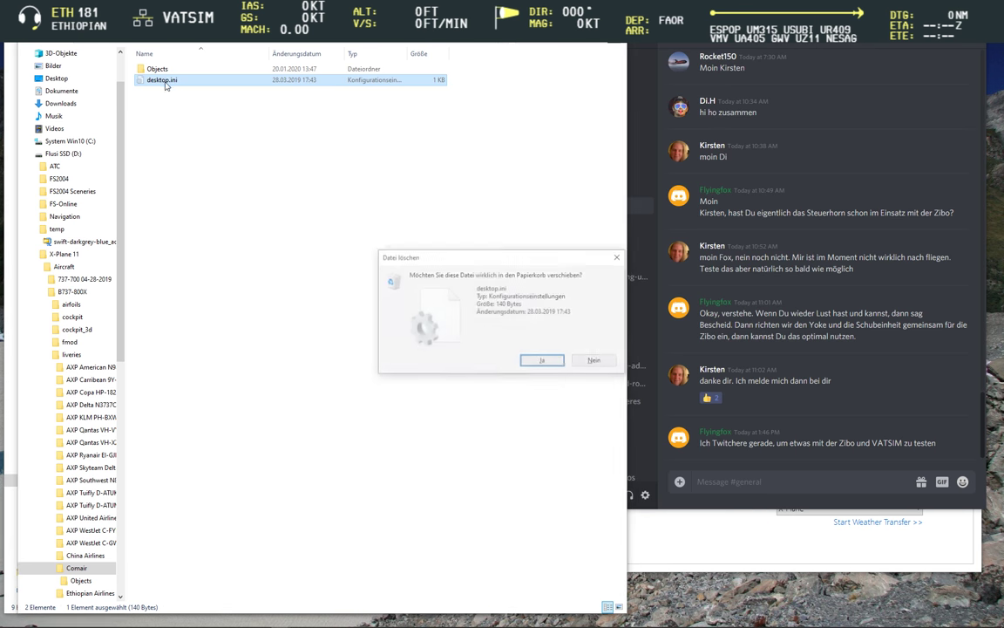
key(Return)
- Read the desktop.ini in Comair's Objects subfolder and delete it
double_click(157, 70)
double_click(356, 92)
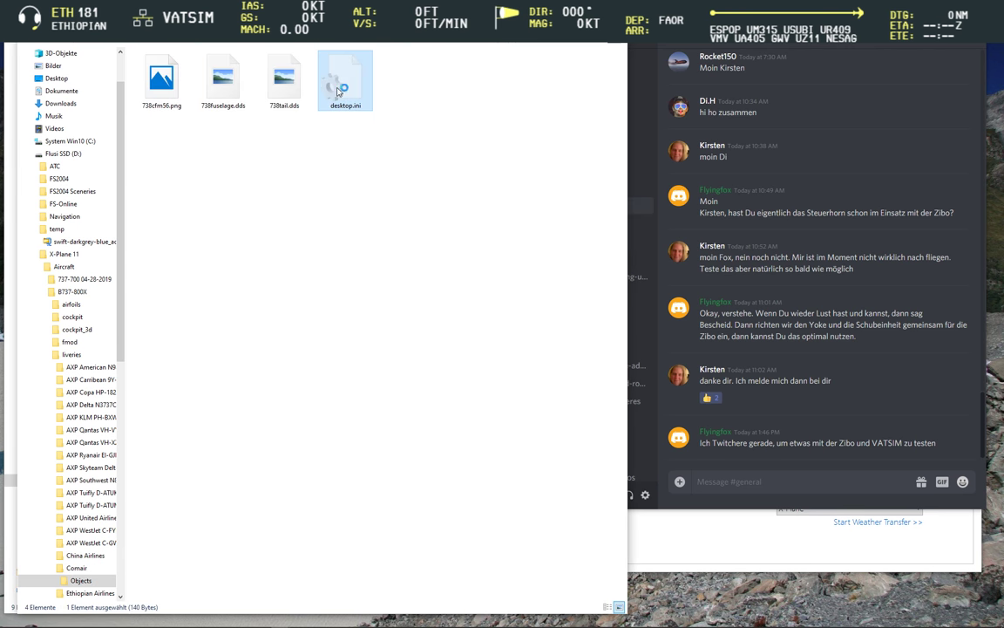
click(426, 50)
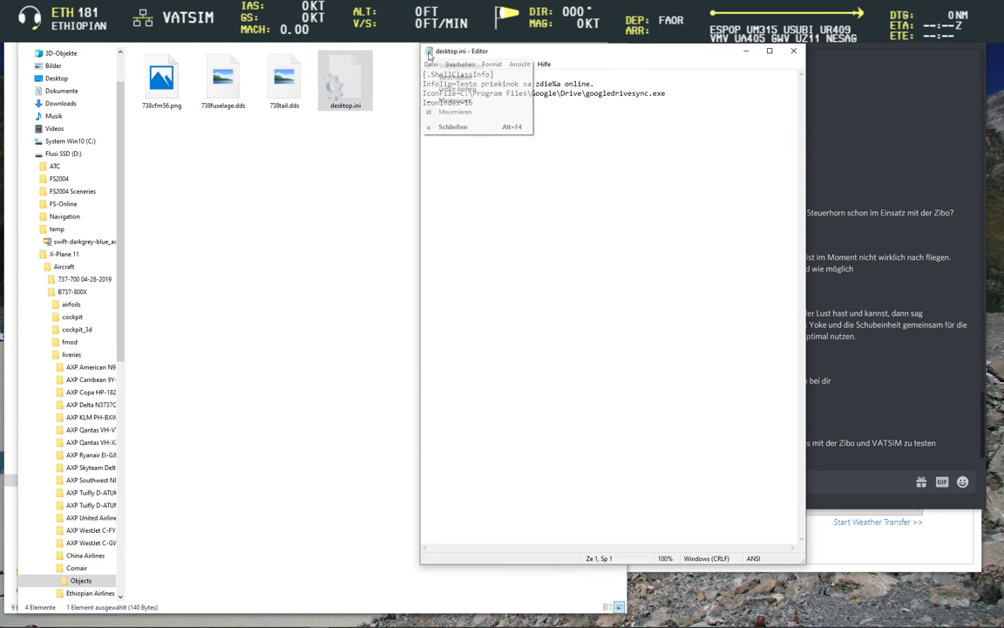
click(449, 127)
key(Delete)
key(Return)
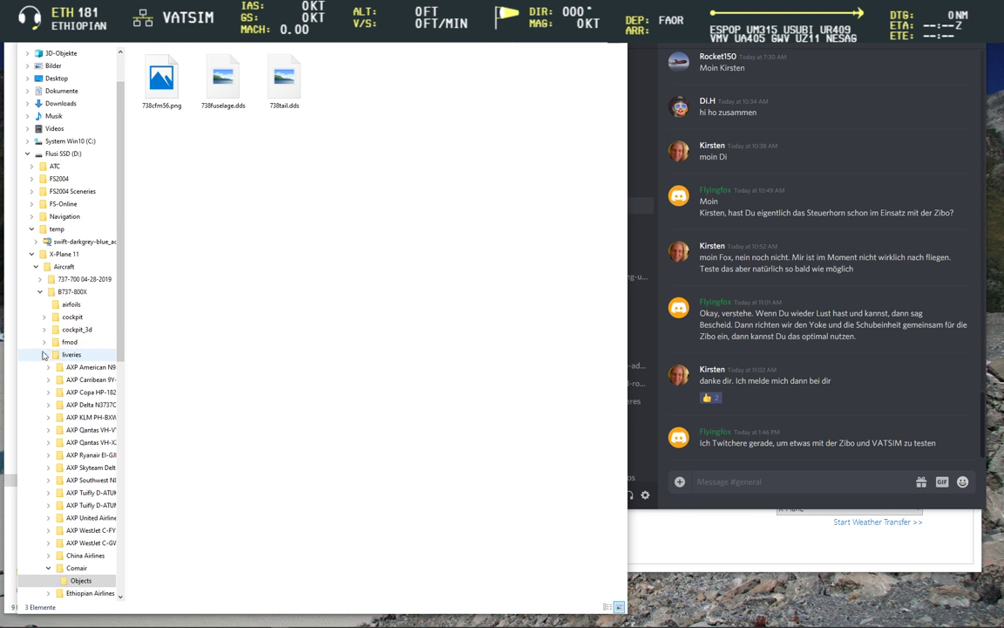
- Read the desktop.ini in the Ethiopian Airlines livery folder and delete it
click(68, 355)
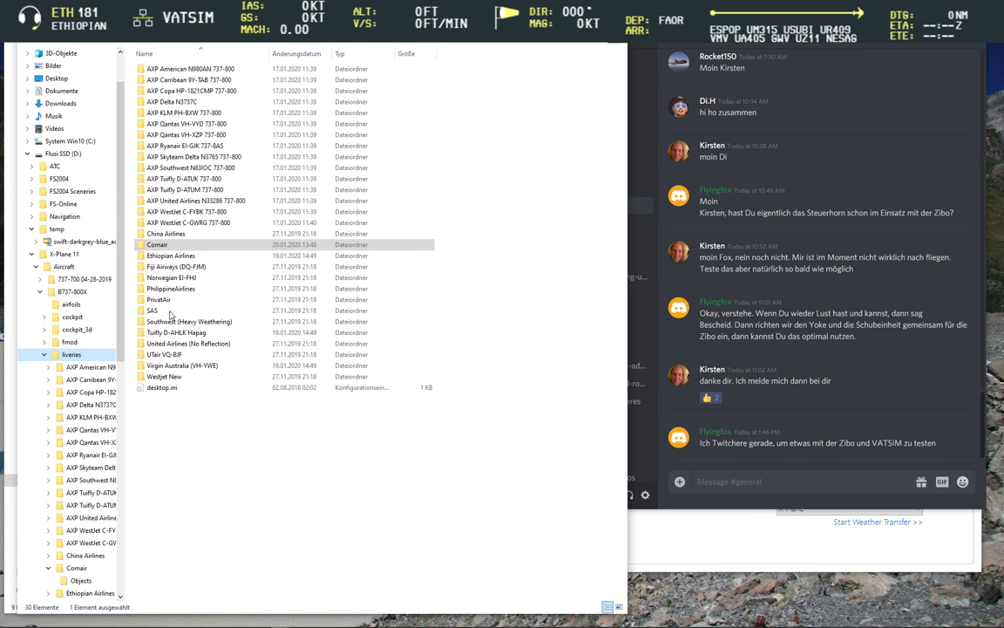
double_click(171, 255)
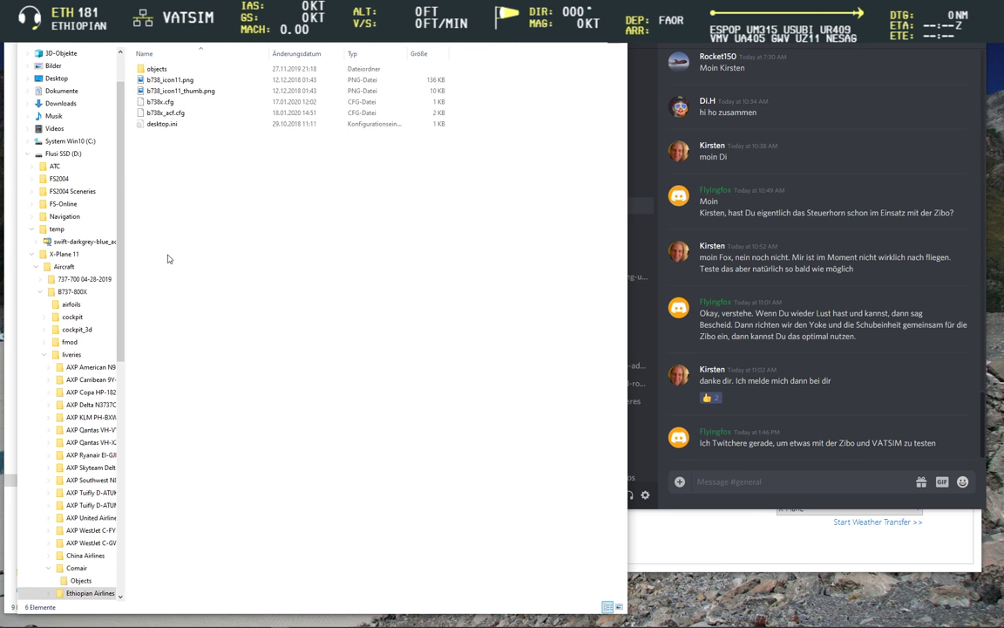
double_click(163, 126)
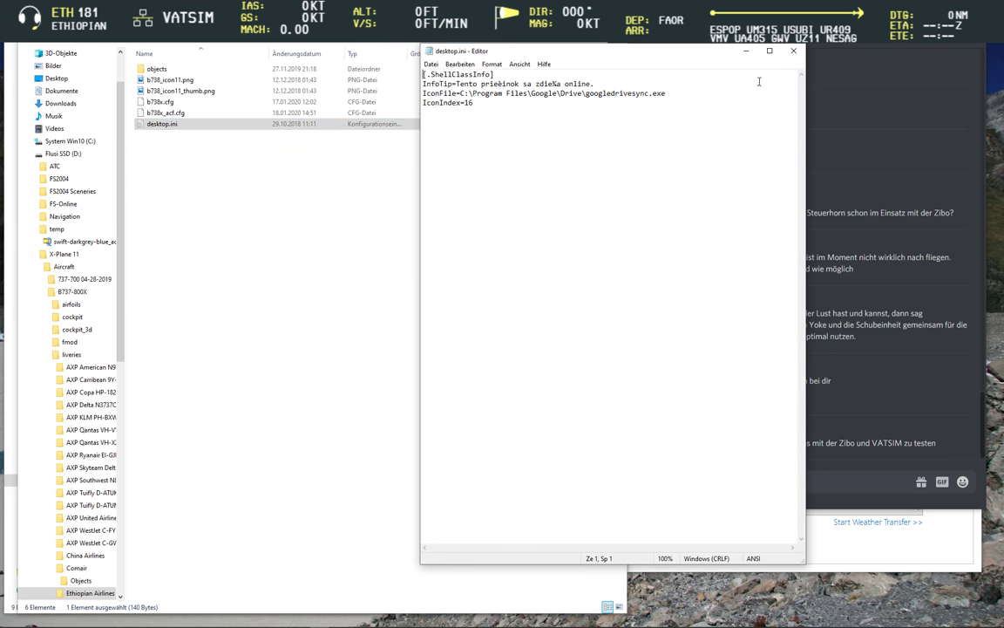
click(794, 54)
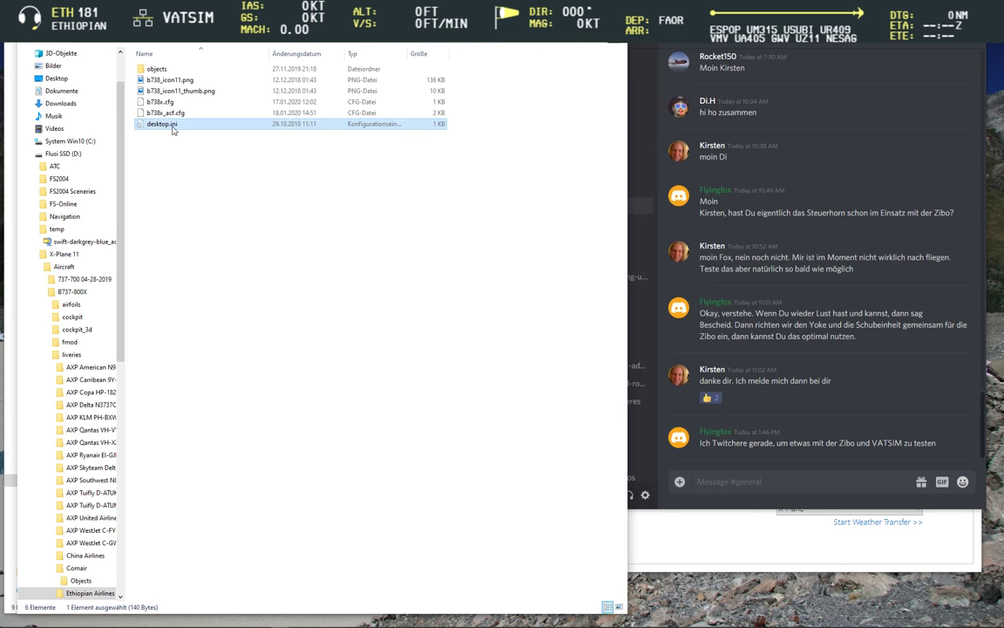
key(Delete)
key(Return)
- Delete the desktop.ini from the Ethiopian Airlines livery's objects subfolder
double_click(157, 68)
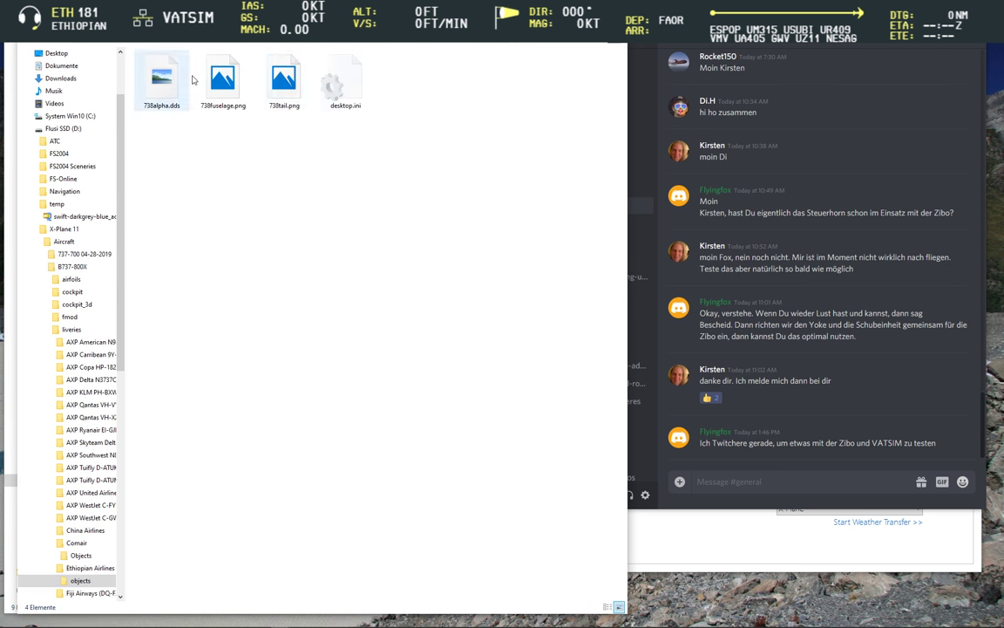
click(359, 97)
key(Delete)
key(Return)
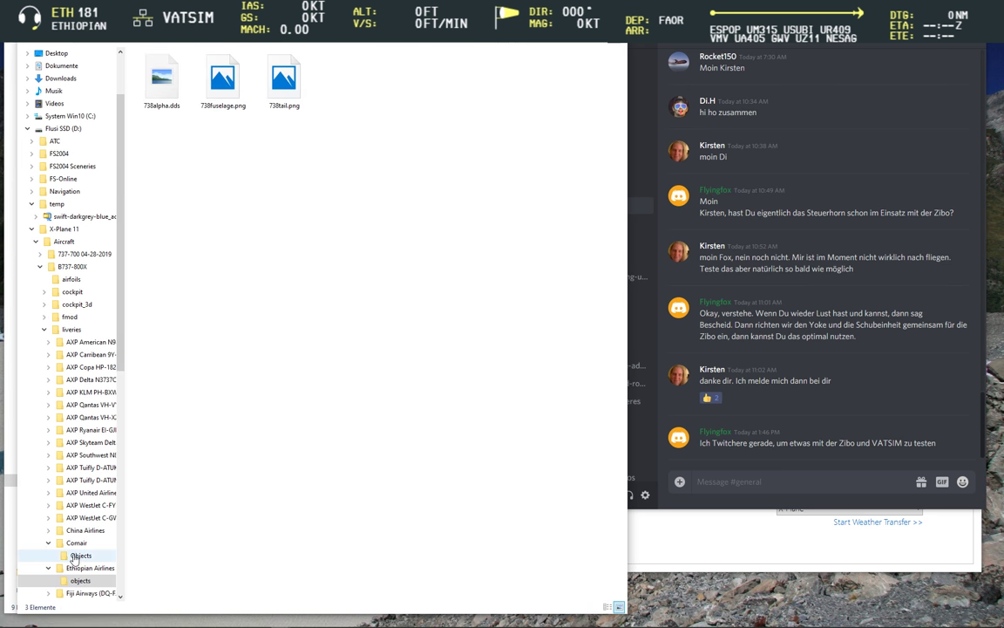
- Check the livery folders from China Airlines through Southwest (Heavy Weathering) for leftover desktop.ini files
click(74, 531)
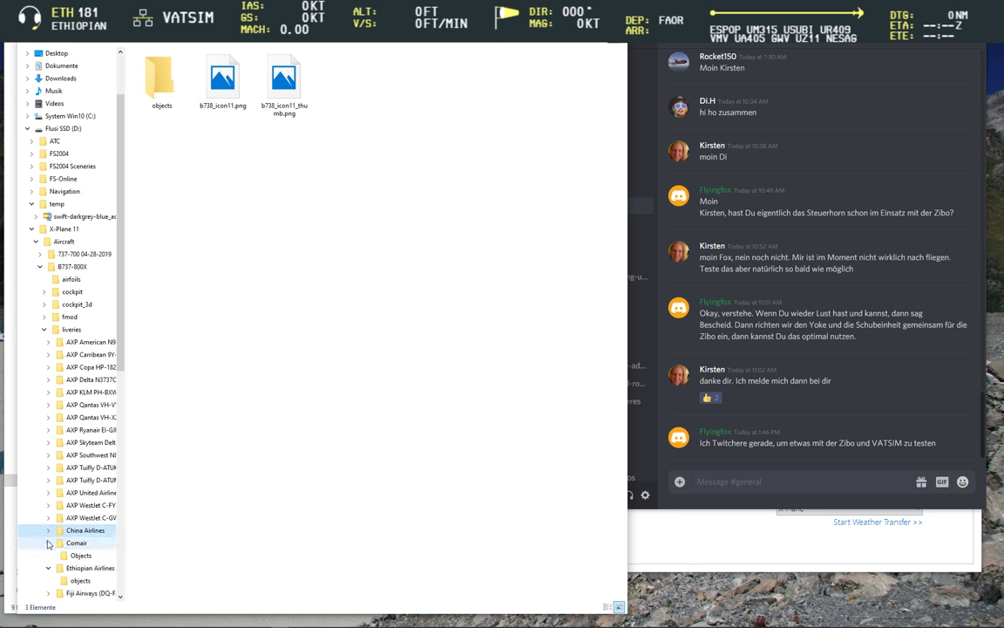
click(66, 568)
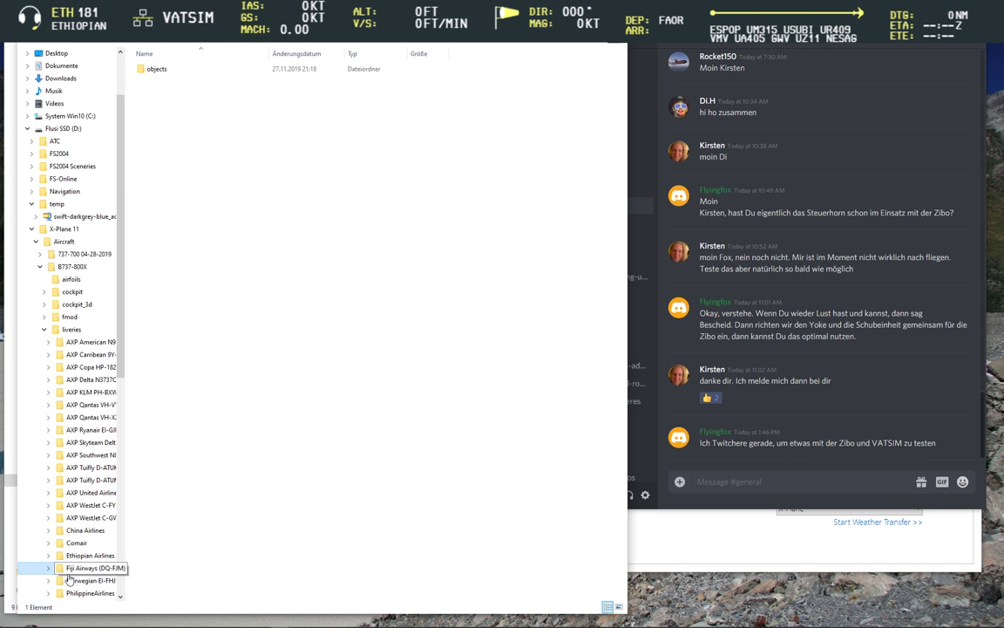
click(69, 581)
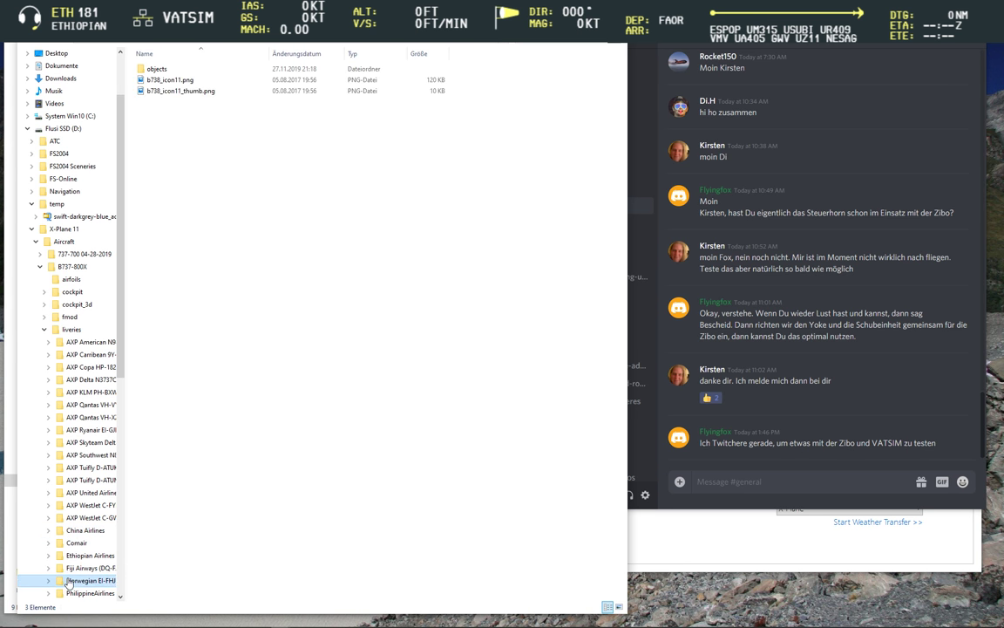
scroll(69, 582, down, 1)
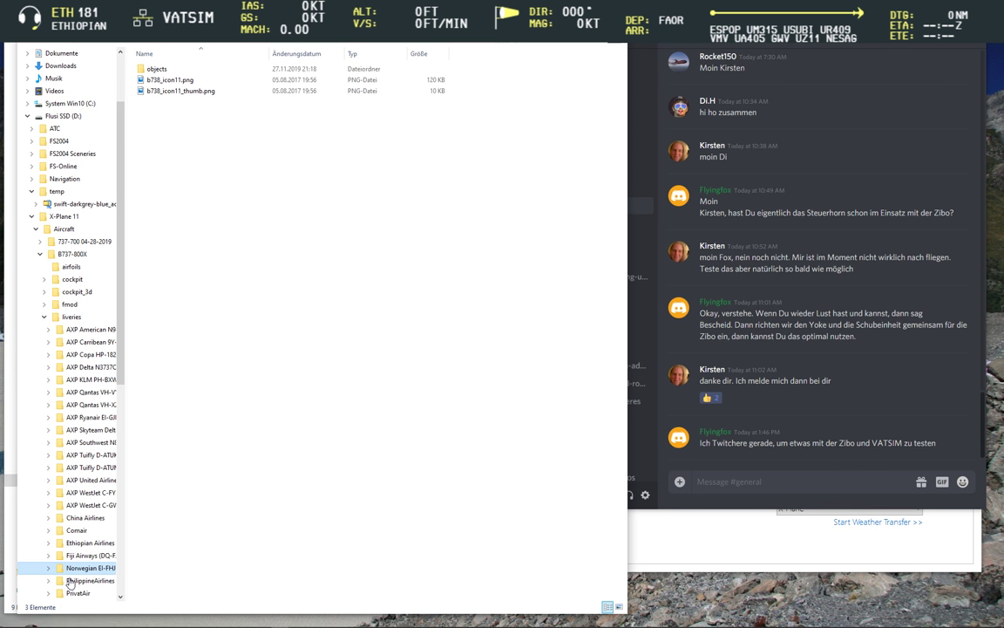
click(74, 585)
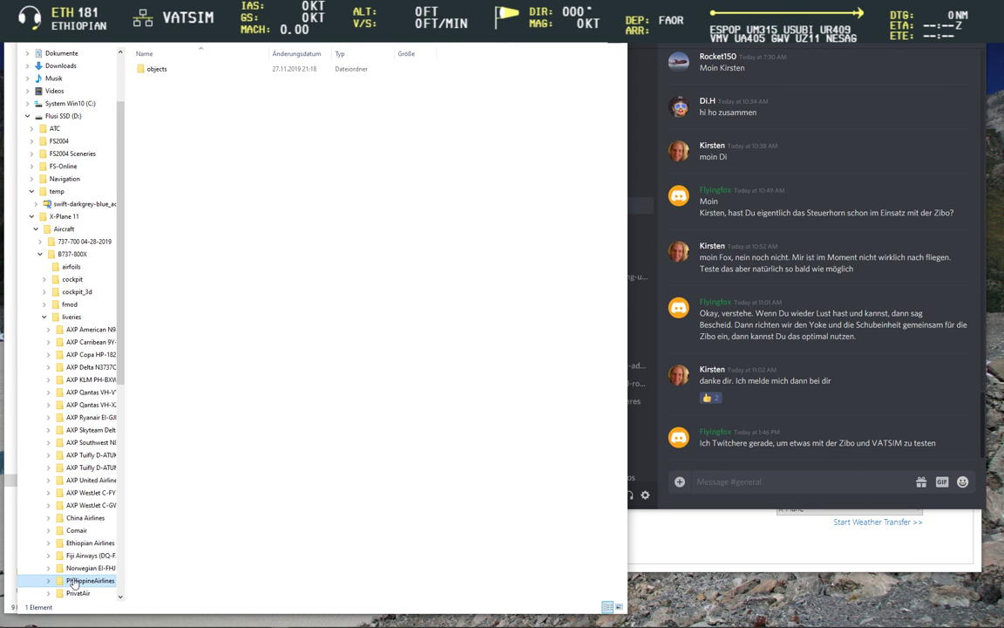
scroll(74, 584, down, 1)
click(77, 580)
scroll(78, 579, down, 1)
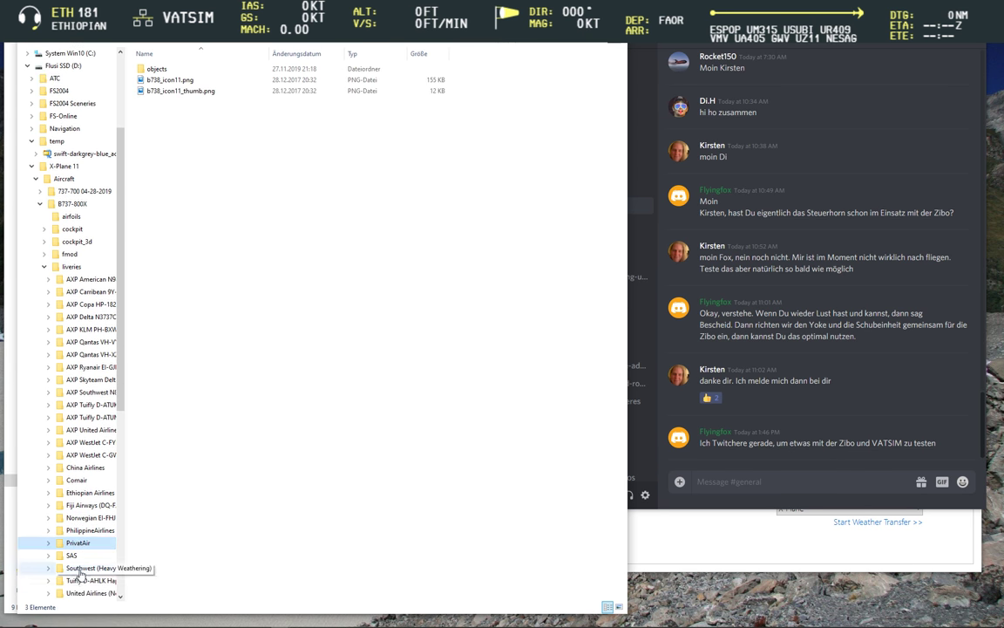
click(81, 568)
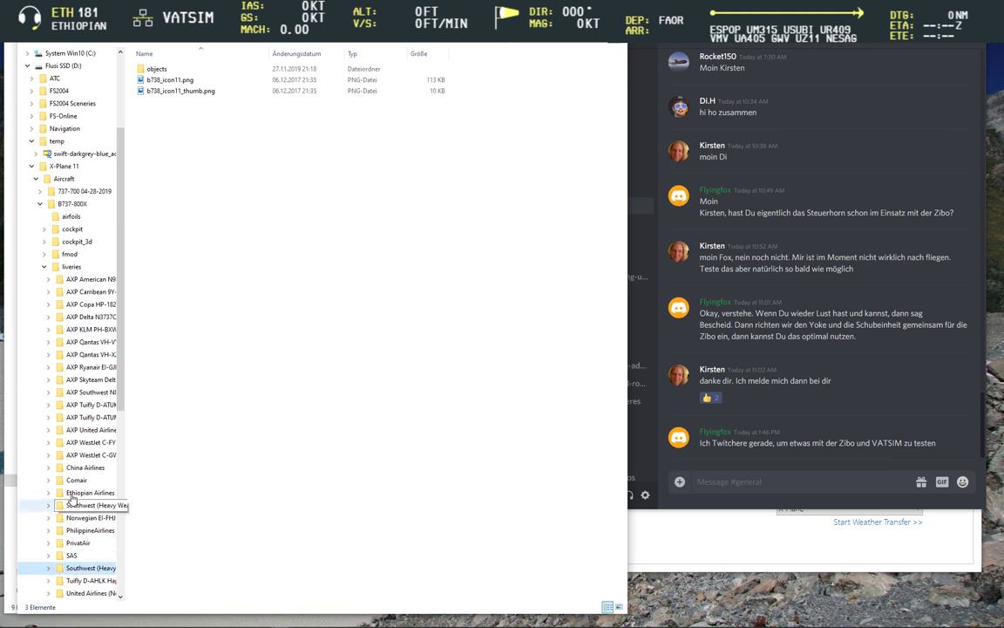
- Collapse the X-Plane 11 and Flusi SSD (D:) folder trees and return to the Incoming Files window
click(29, 167)
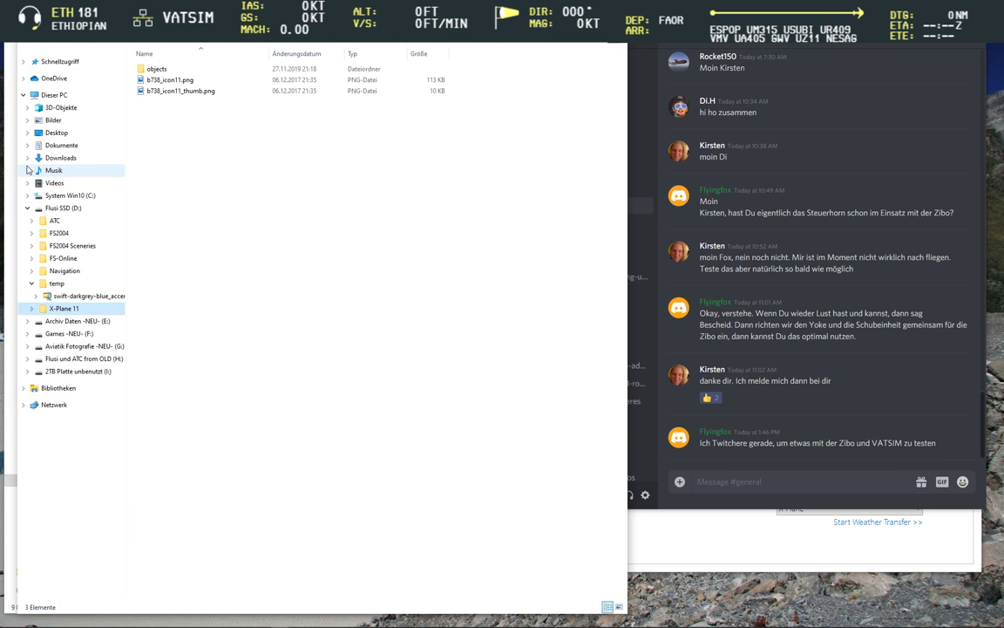
click(61, 271)
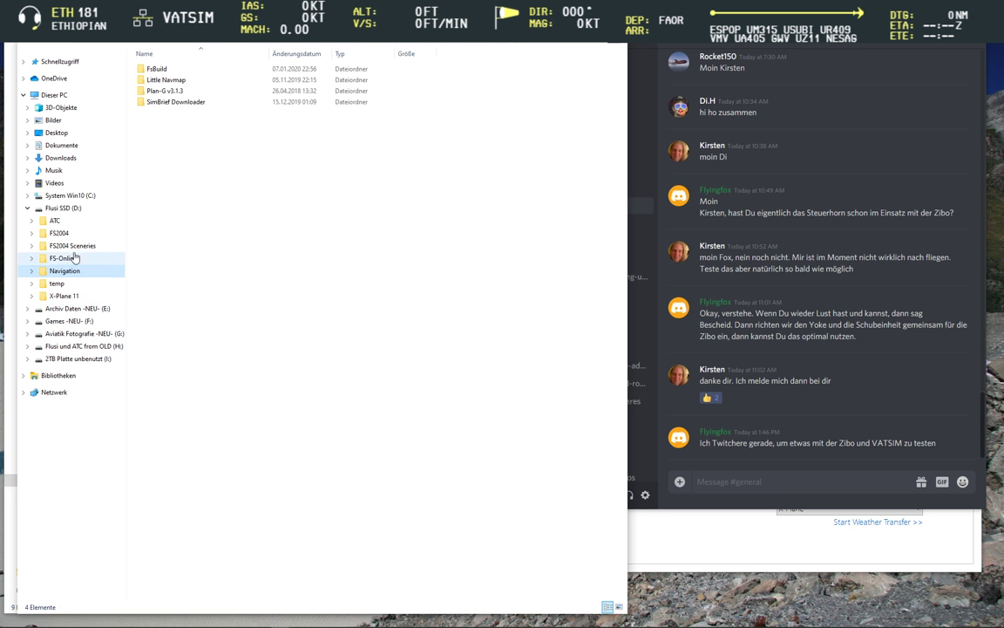
click(27, 208)
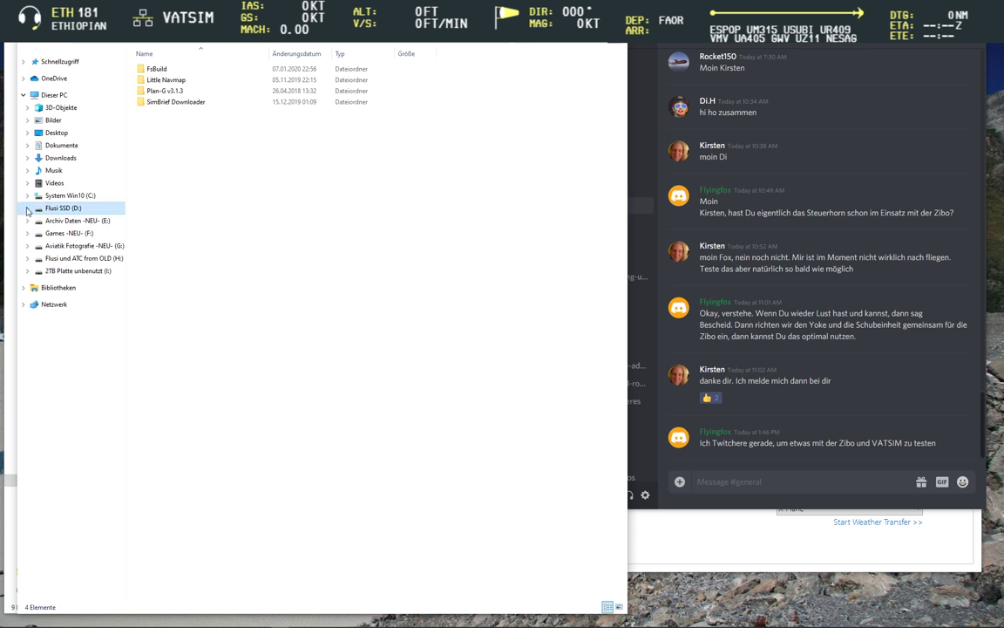
click(69, 220)
double_click(153, 135)
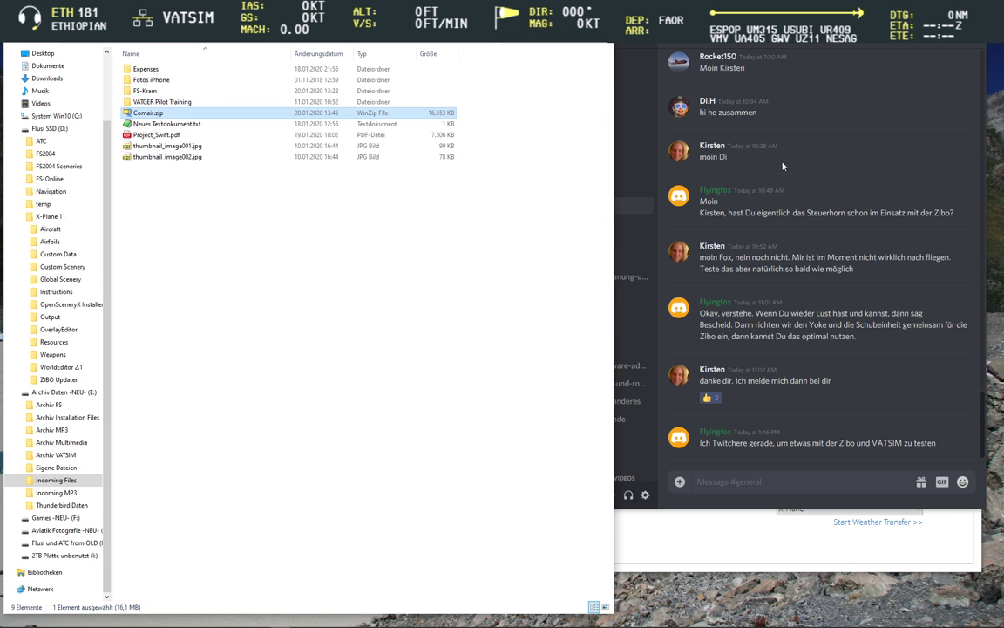
- Switch to BeneOverlay's flight settings and set the arrival ICAO to FVFA
click(765, 472)
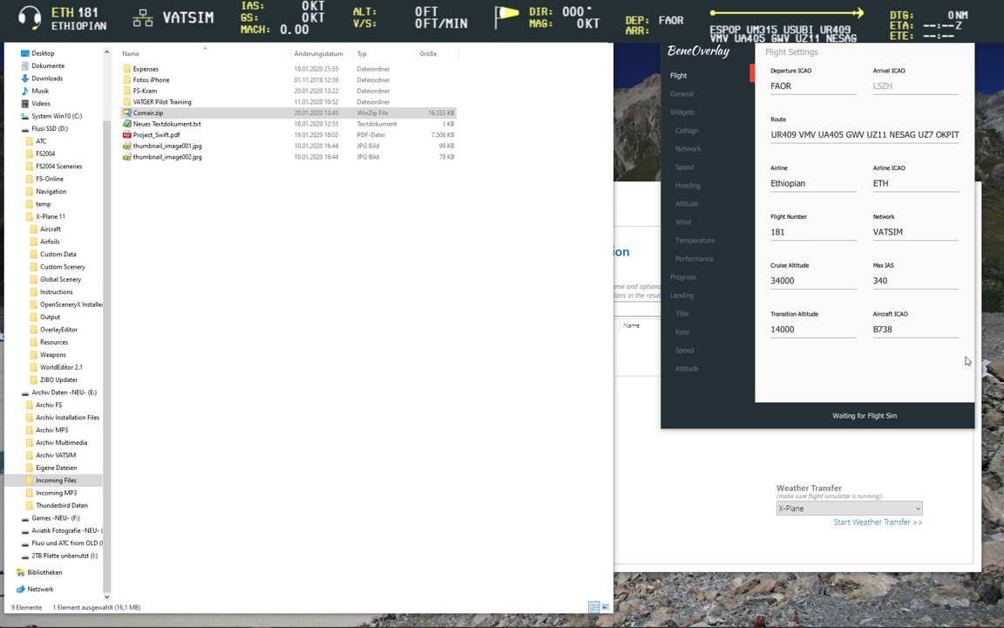
click(898, 85)
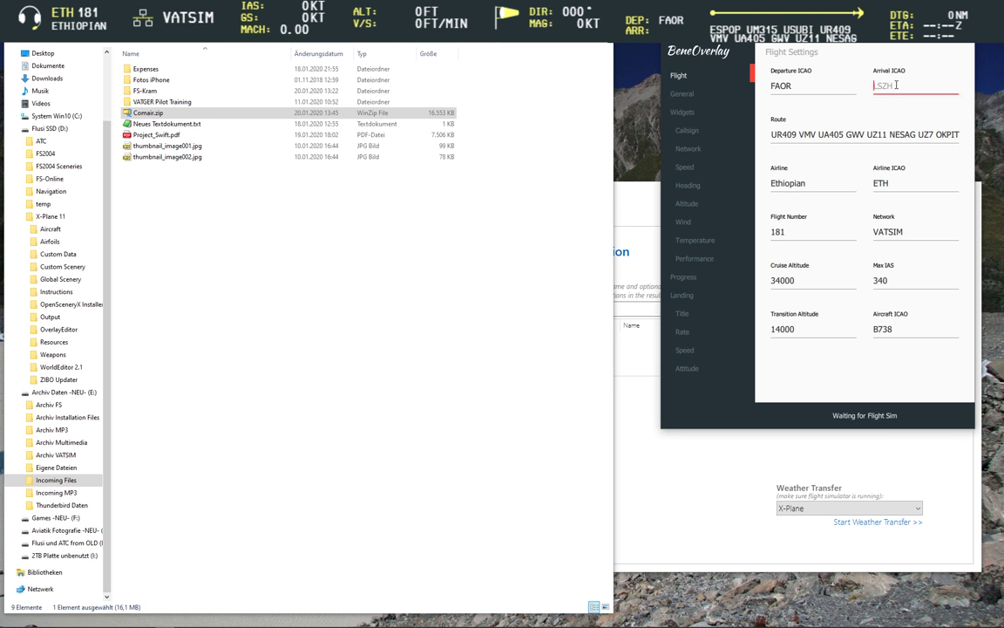
text(FVFA)
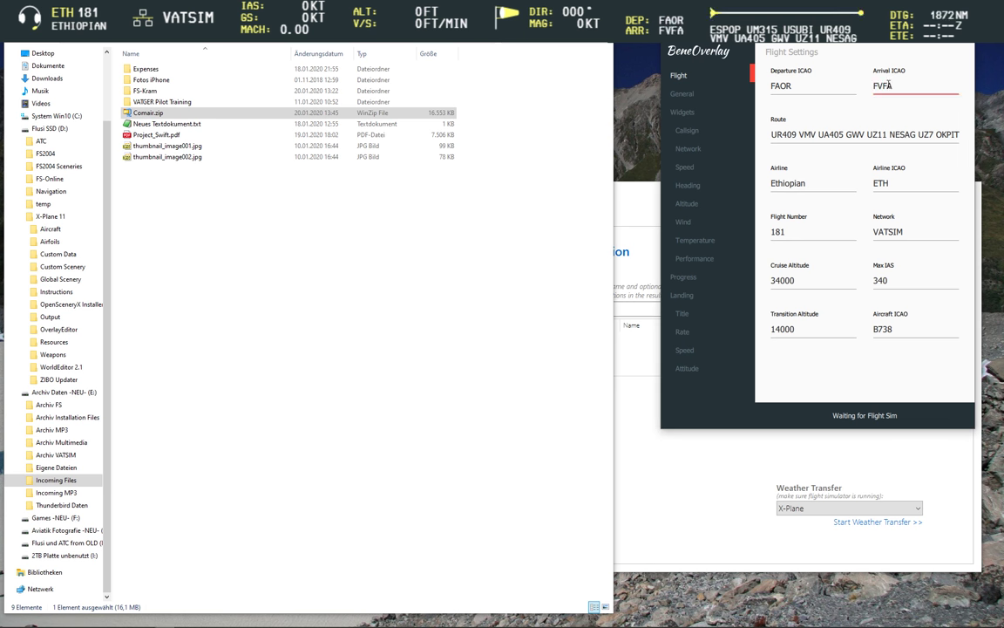
click(151, 135)
right_click(151, 136)
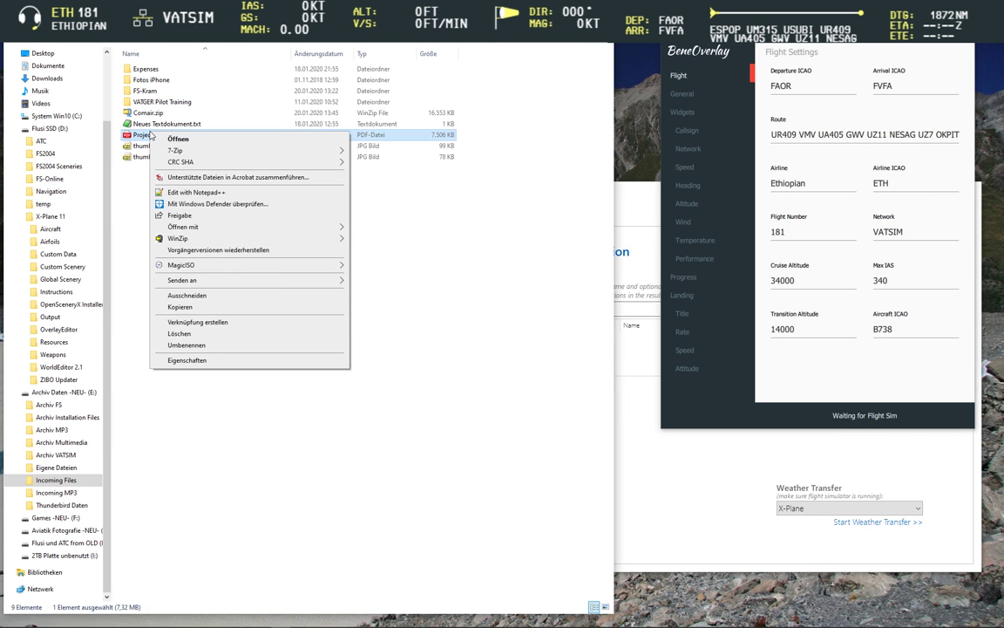
click(470, 325)
click(471, 325)
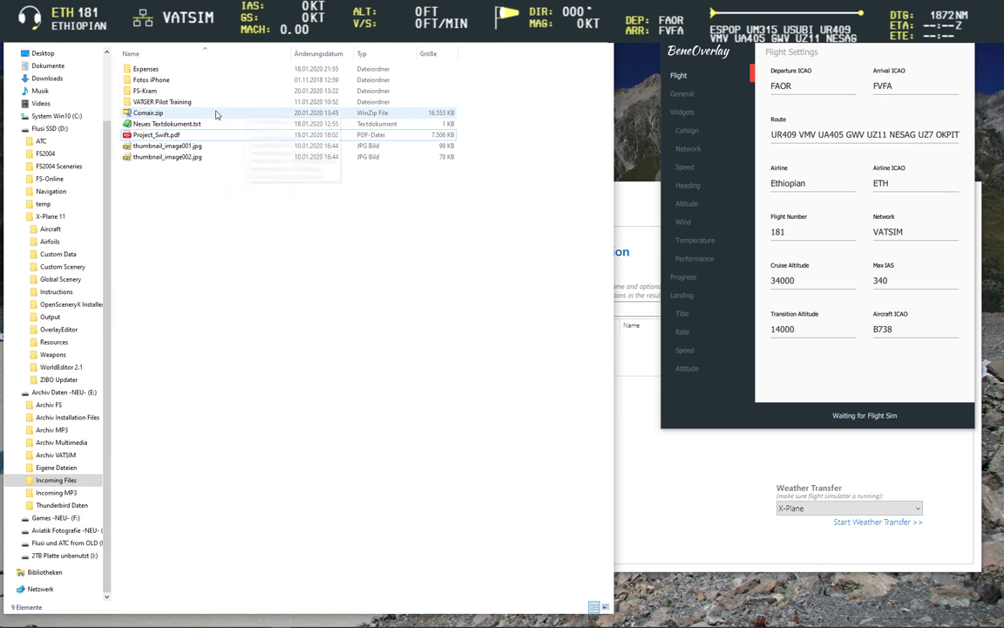
- Move Comair.zip from Incoming Files to the Liveries folder of B737NG Zibo Mod in the X-Plane archive on drive E
click(151, 114)
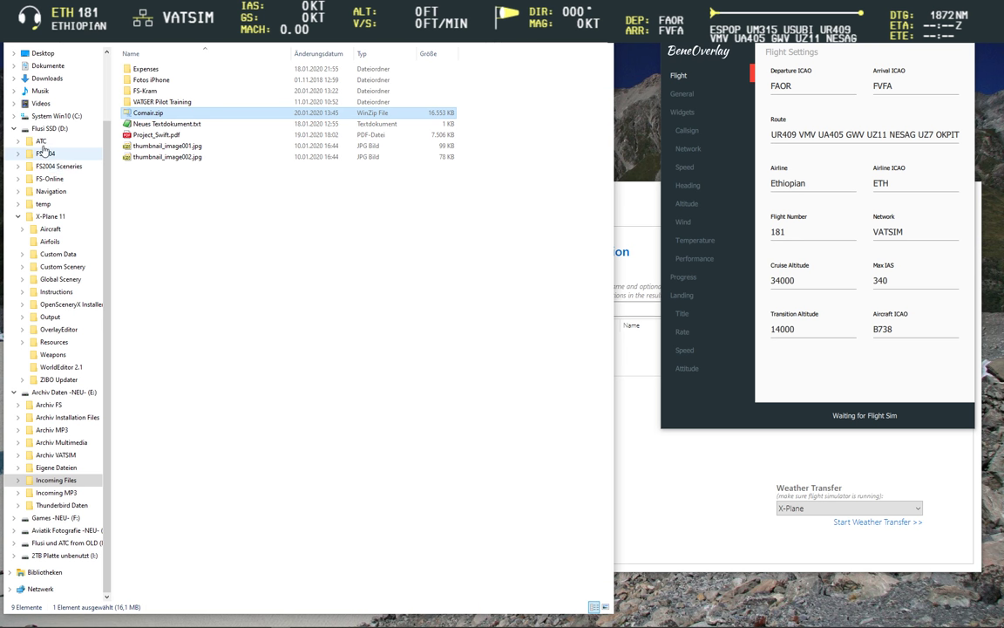
click(49, 405)
double_click(145, 134)
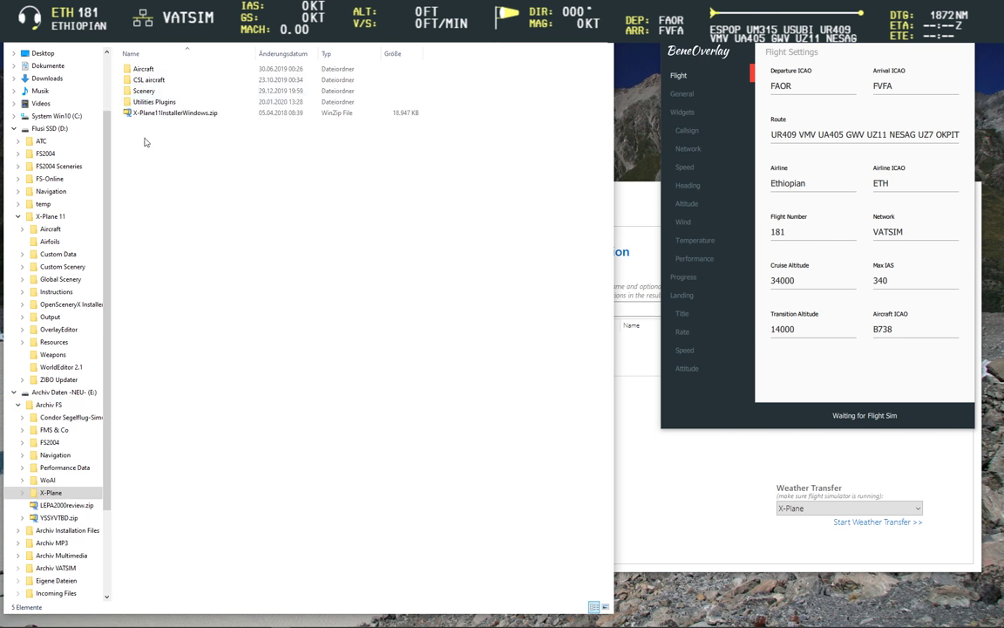
double_click(143, 68)
double_click(143, 68)
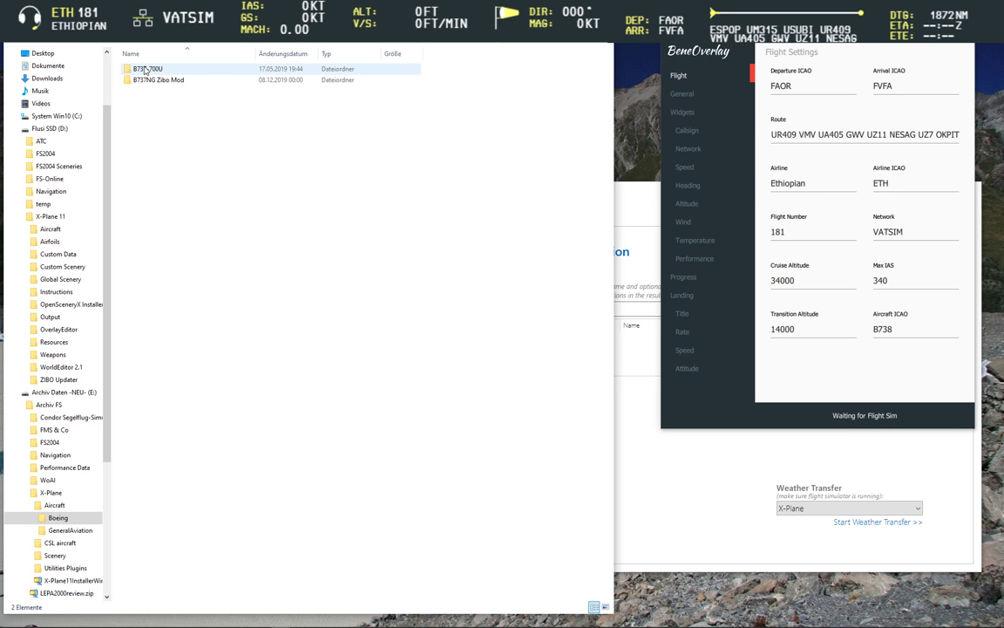
double_click(142, 79)
double_click(143, 68)
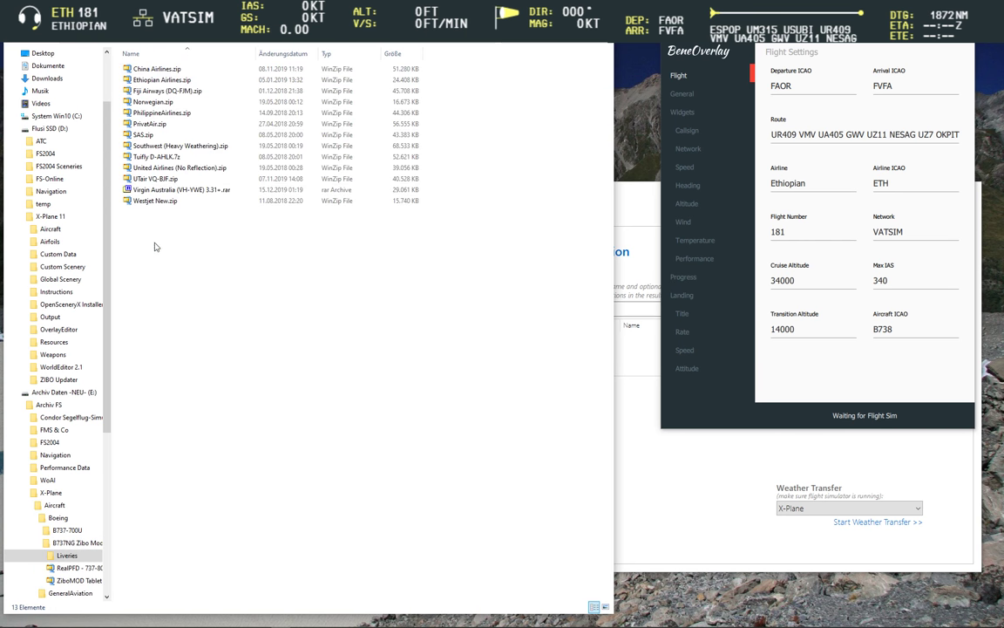
key(ctrl+v)
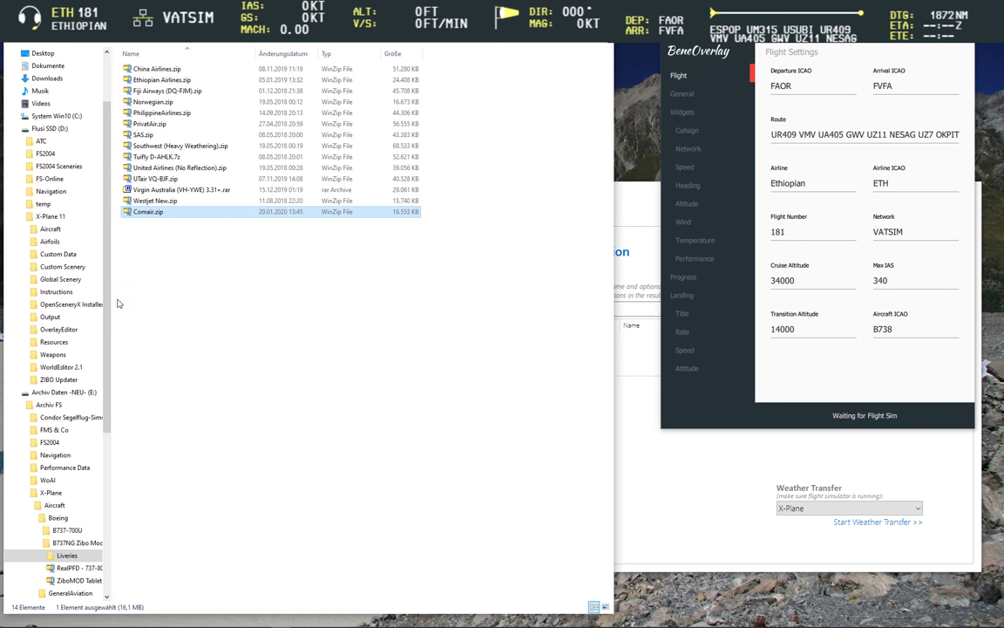
click(17, 405)
click(42, 480)
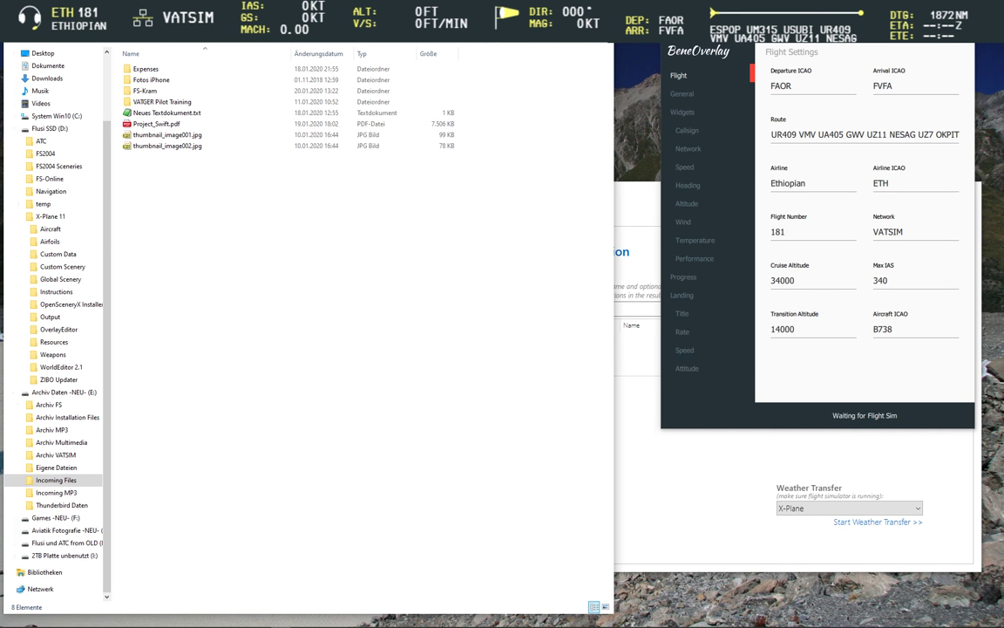
- Close the file manager window and start X-Plane 11
key(alt+F4)
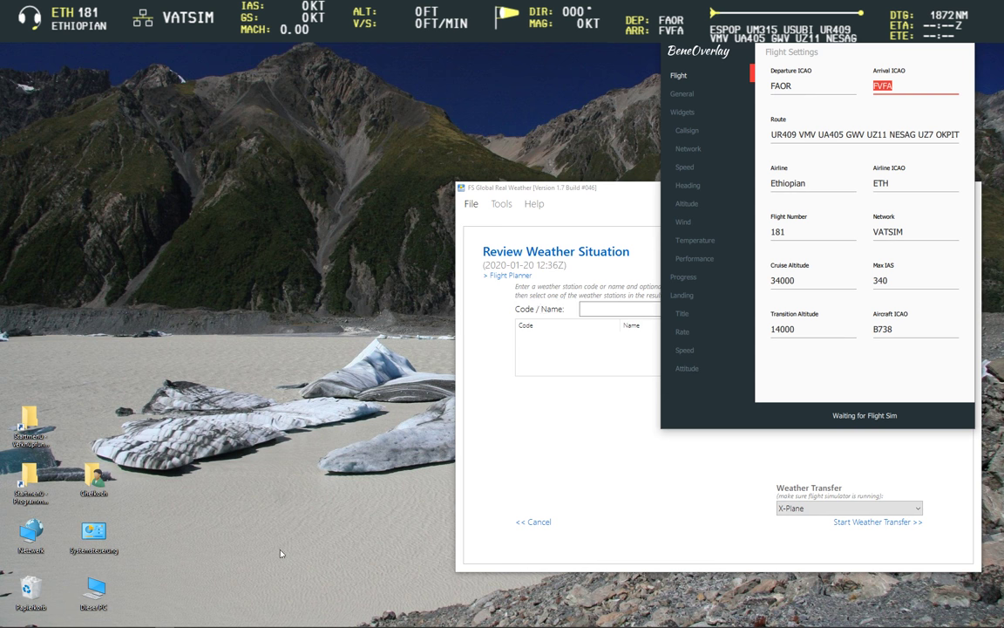
mouse_move(284, 625)
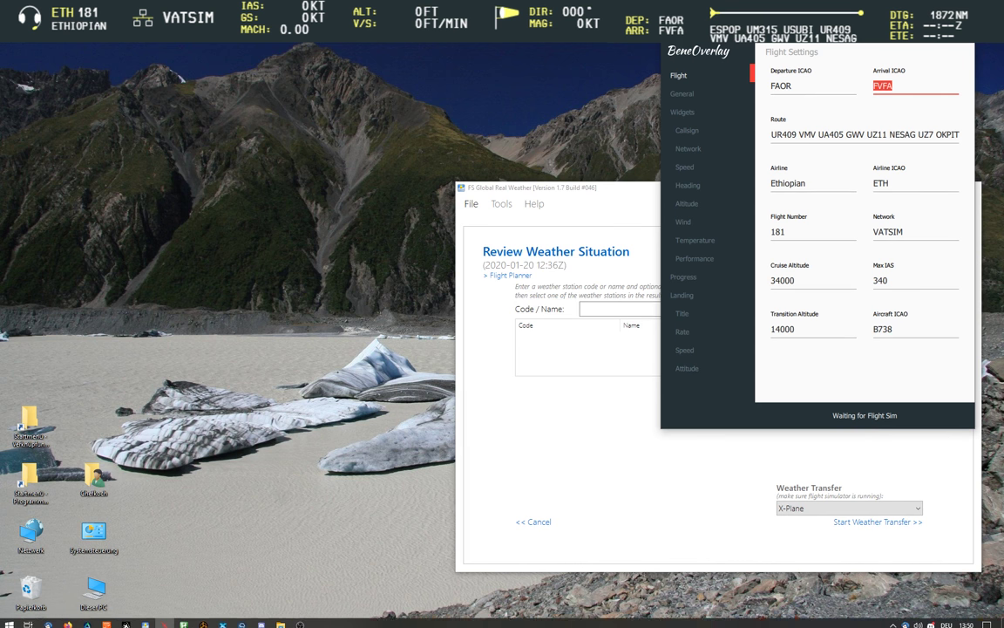
click(224, 620)
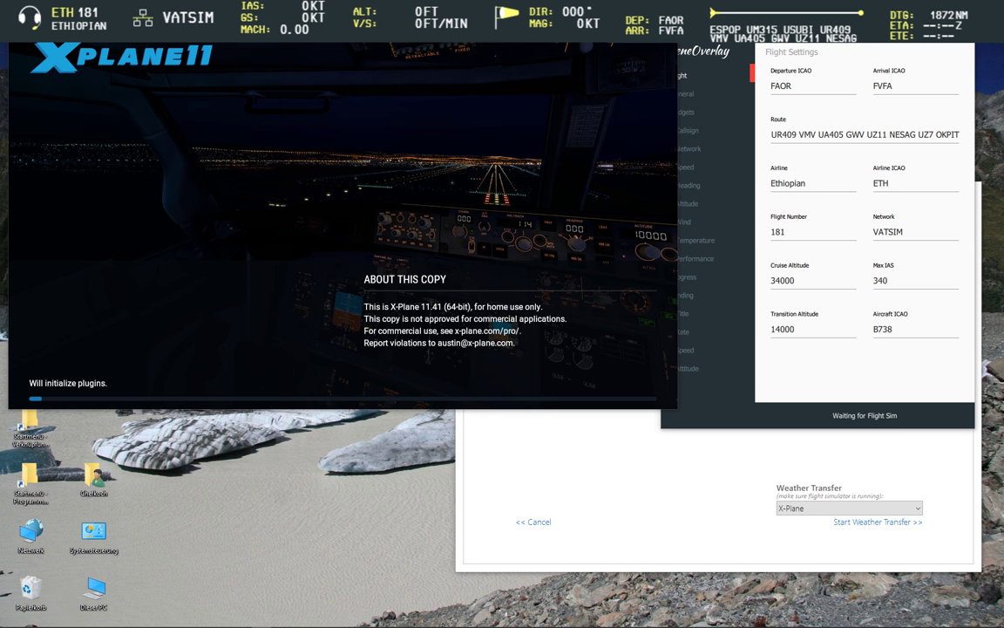
- Switch to Firefox and open Wikipedia's Norwegian Air Shuttle article in a new tab
mouse_move(66, 620)
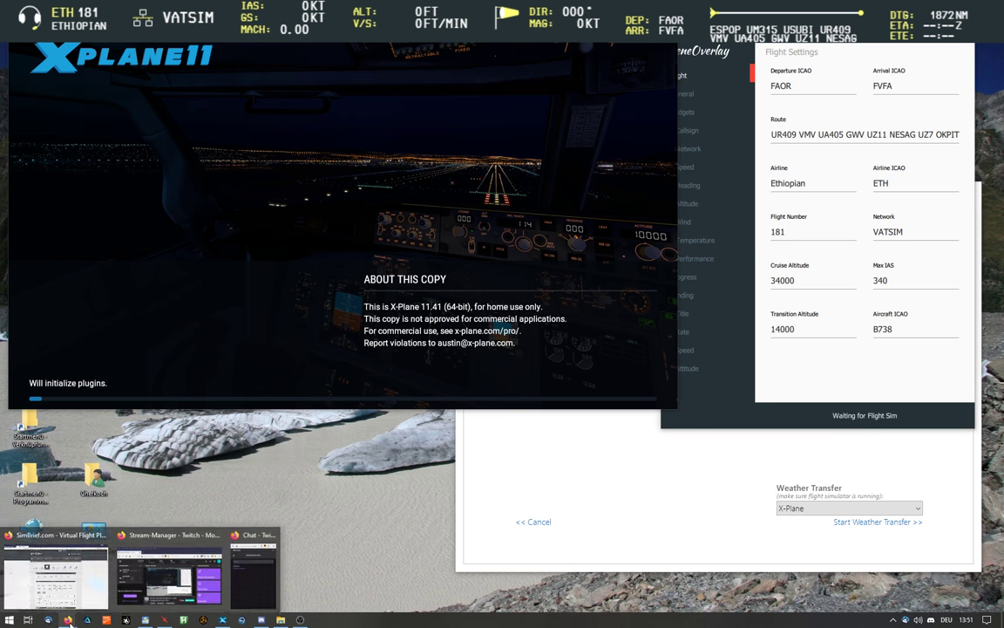
key(alt+Tab)
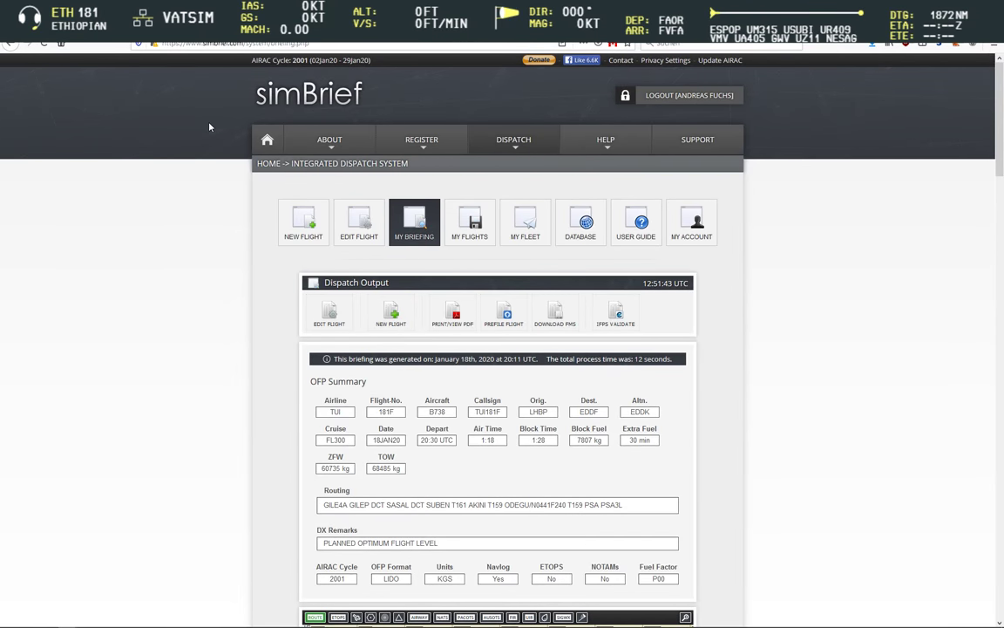
key(ctrl+t)
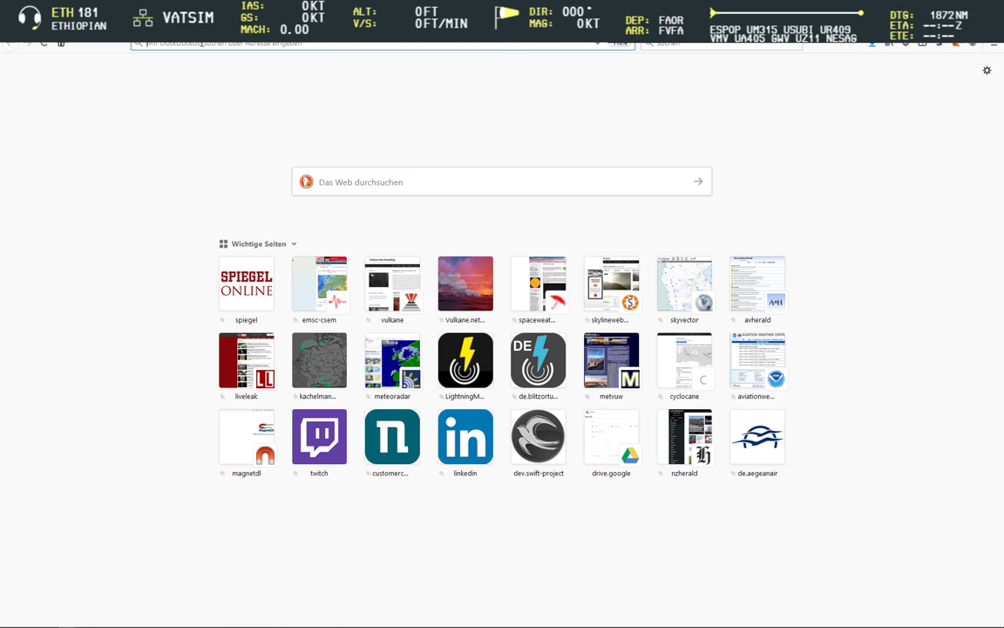
text(wiki)
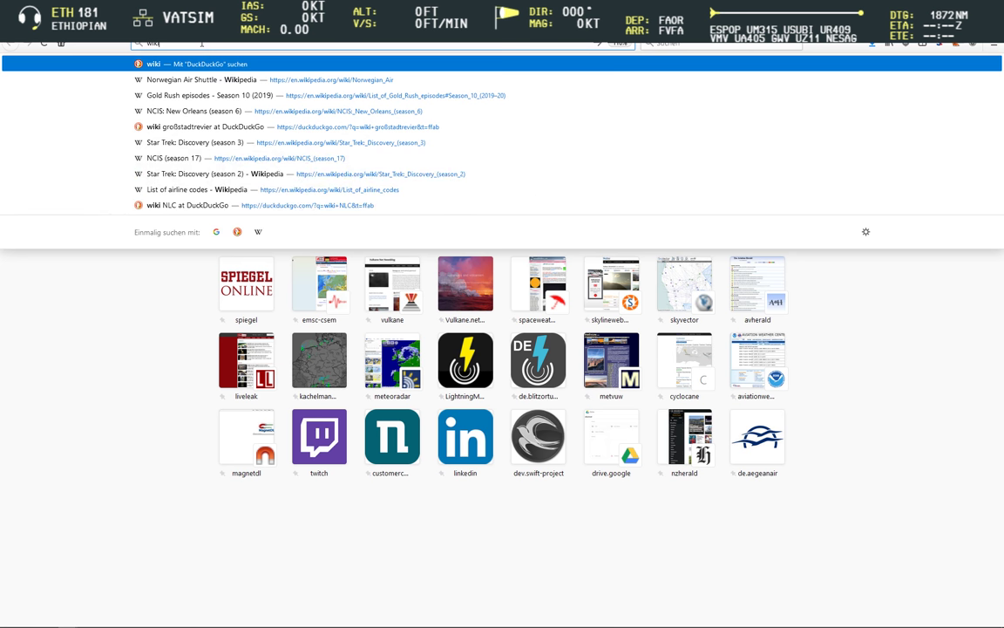
key(Down)
key(Return)
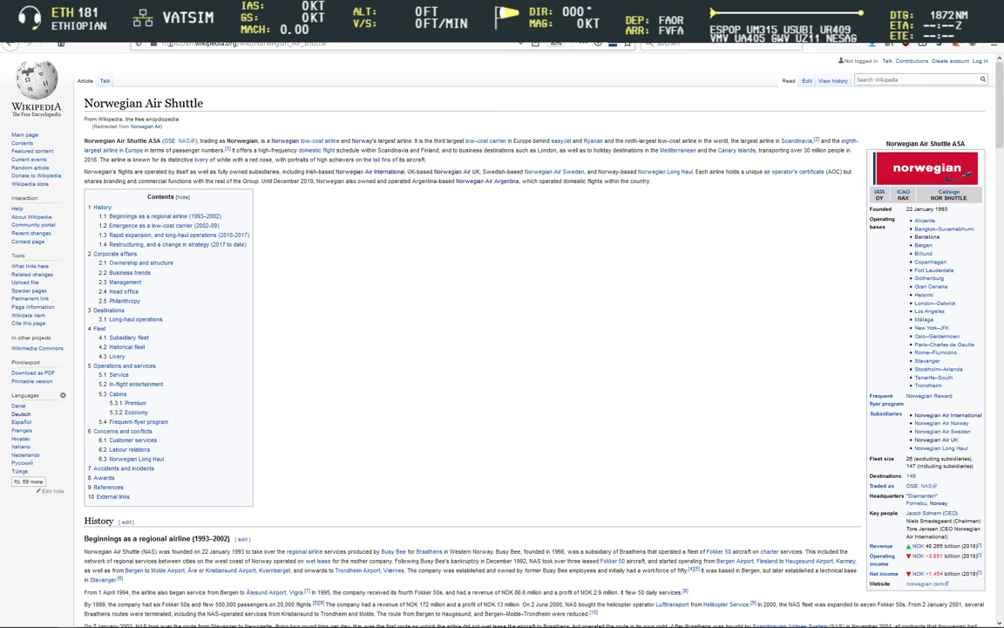
mouse_move(402, 179)
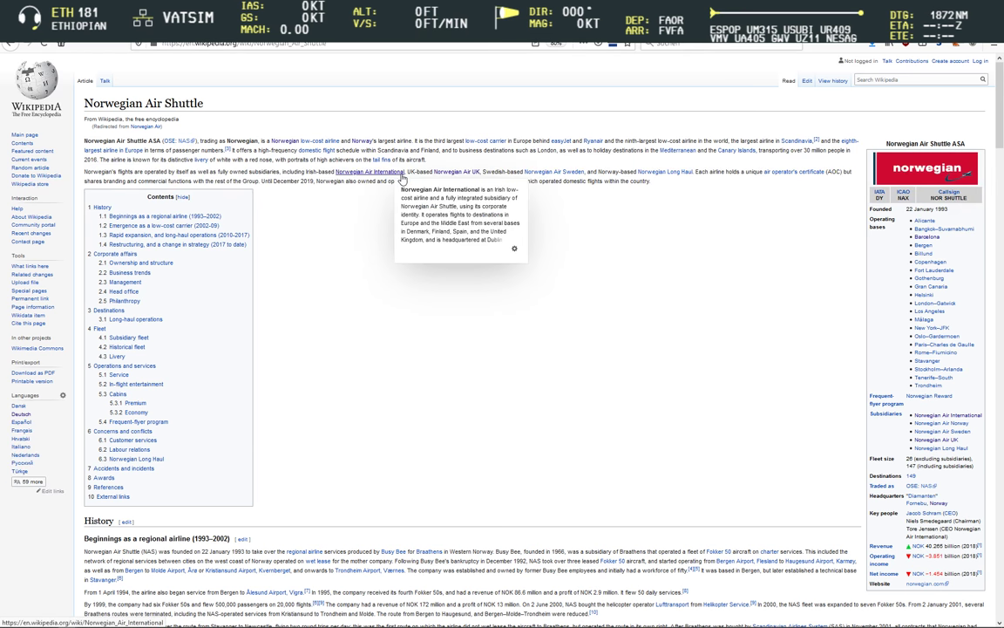
- Search the web in a new tab for "airline icao code list wiki"
key(ctrl+t)
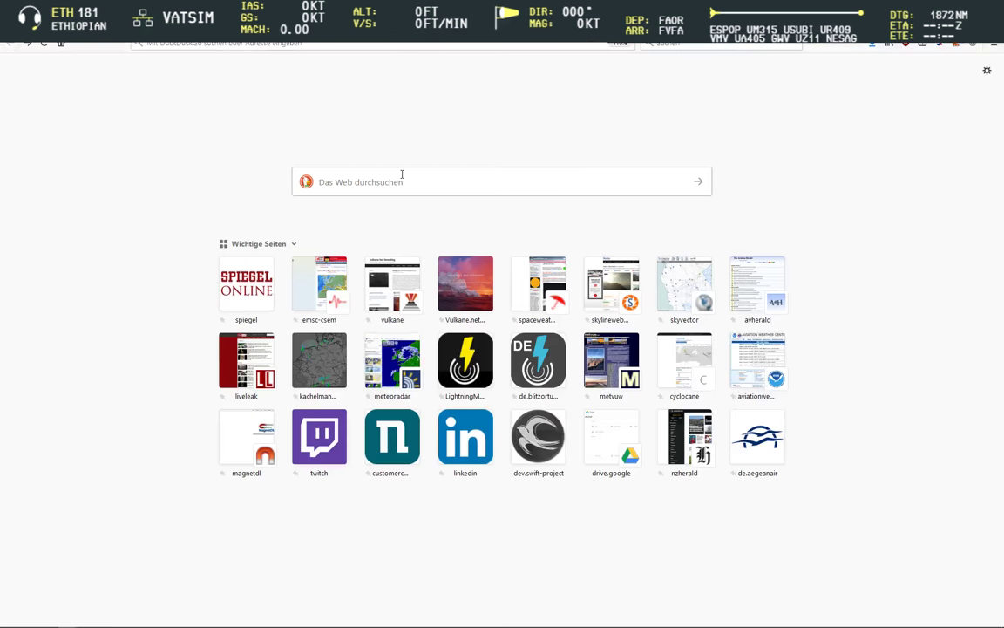
click(546, 189)
text(a)
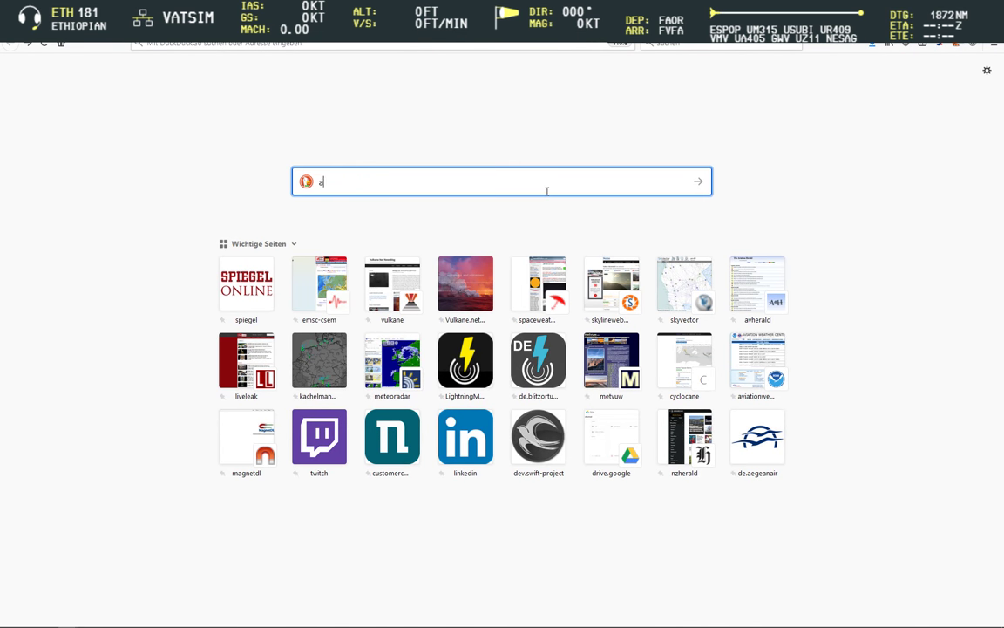
text(irline)
key(Down)
key(Down)
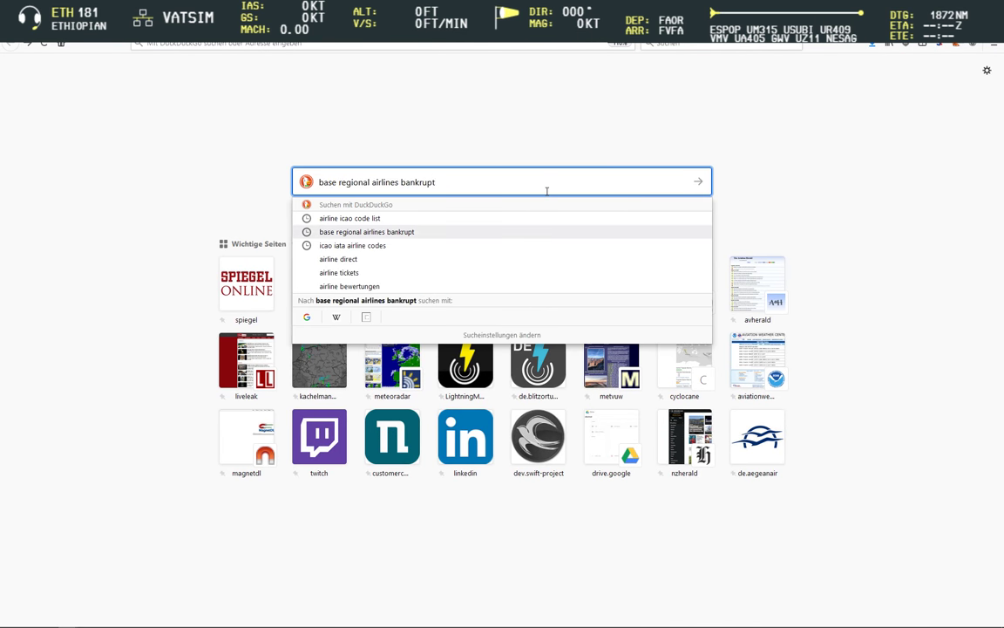
key(Up)
text(wiki)
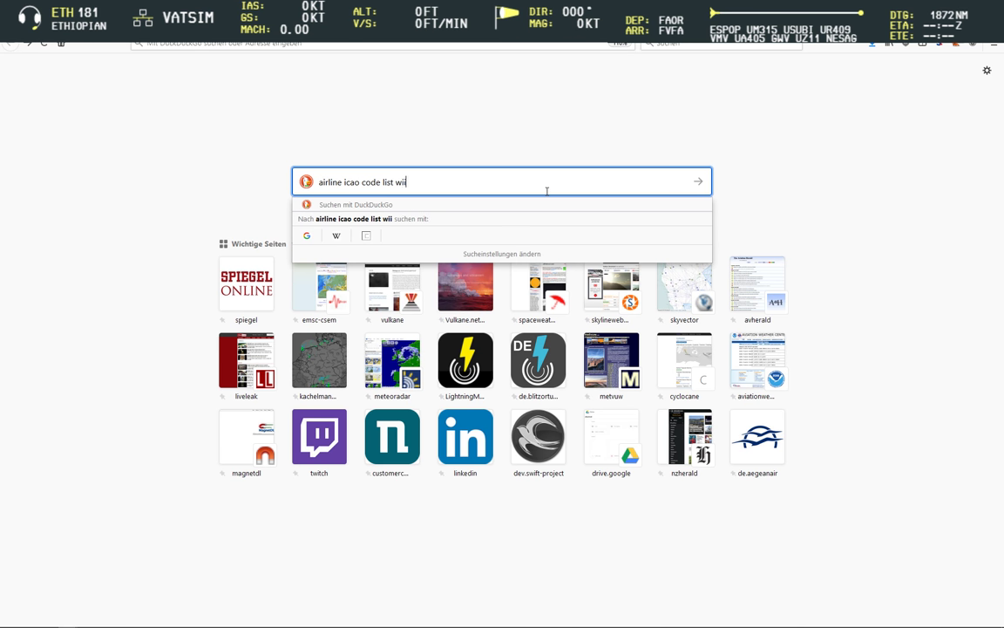
key(Return)
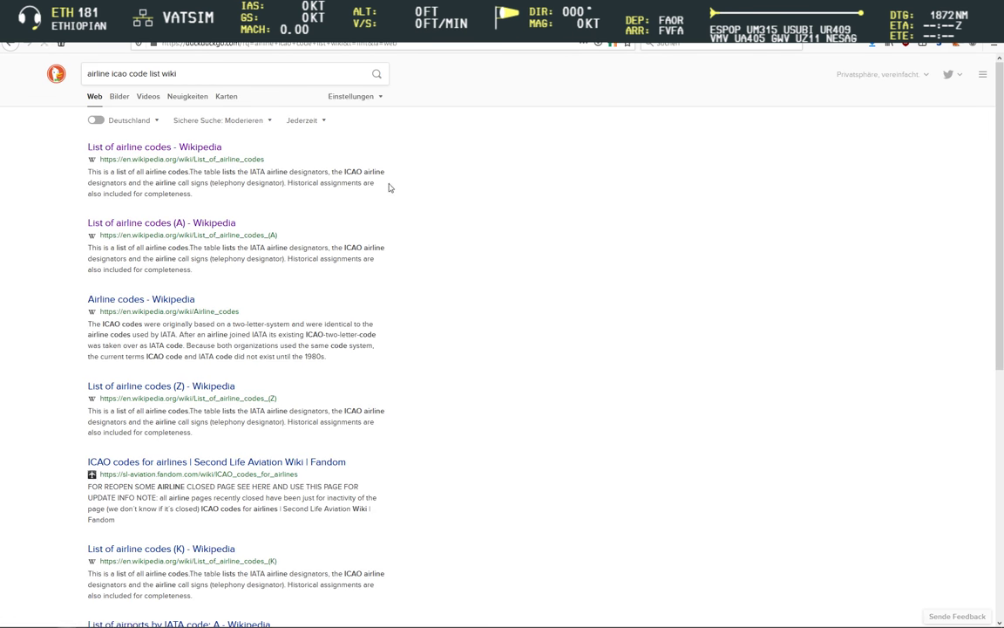
- Open Wikipedia's List of airline codes and find "comair" on the page
click(189, 148)
key(ctrl+f)
text(c)
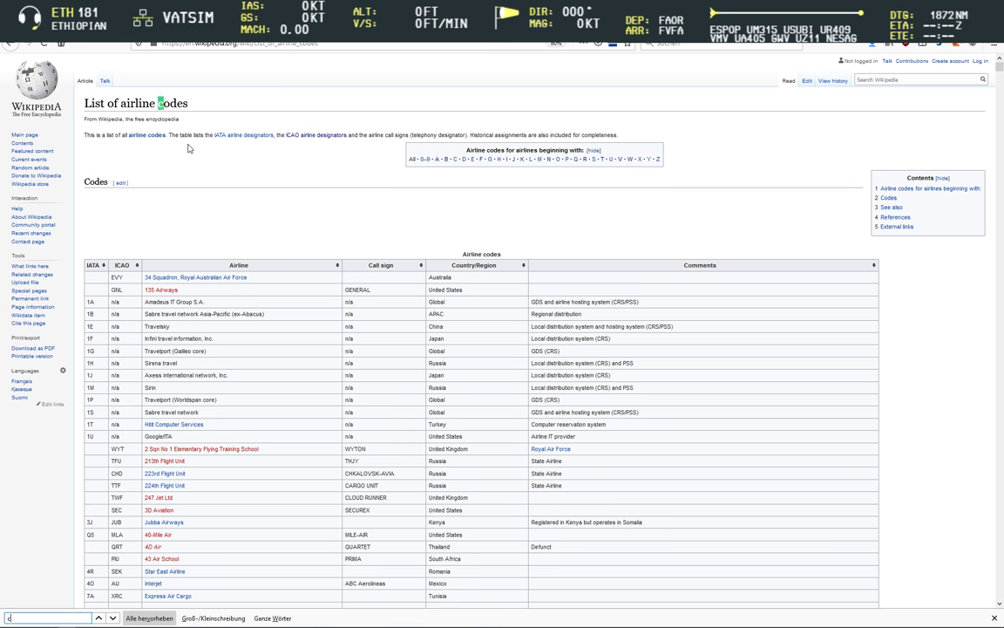
text(omair)
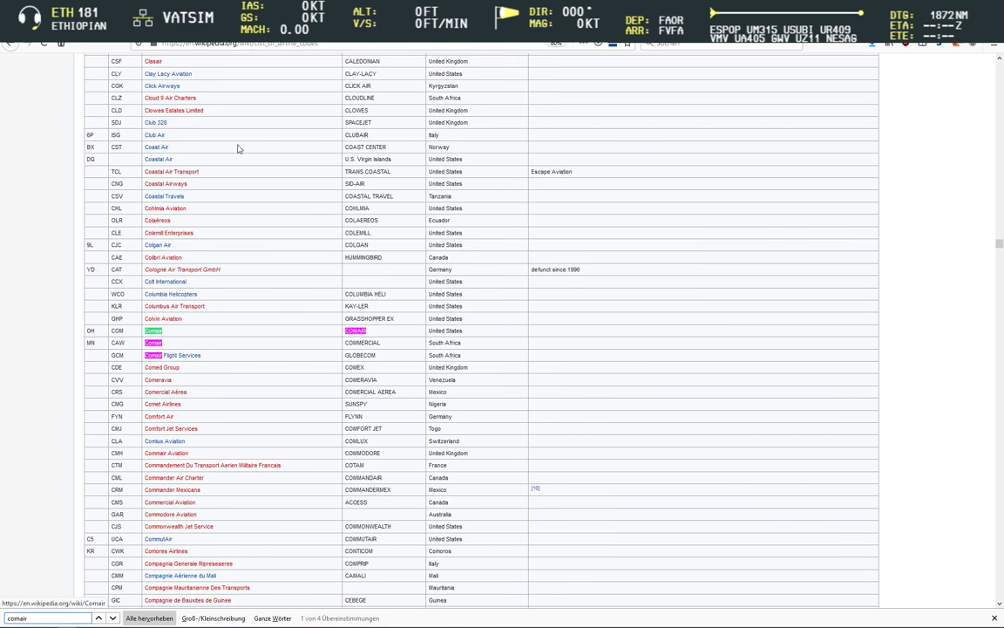
click(265, 357)
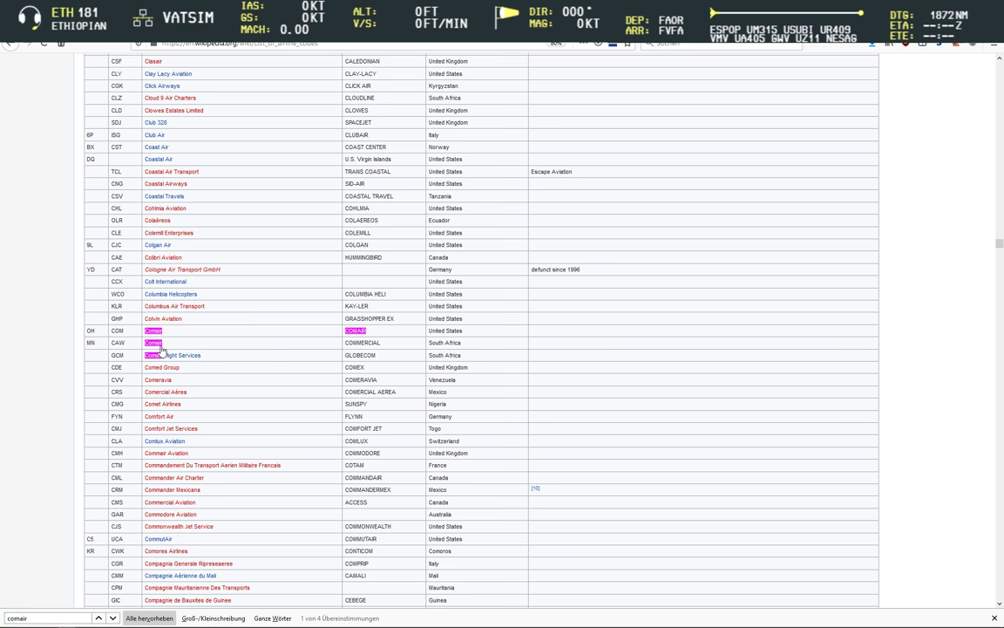
- Open the article on the South African Comair and look through its airline codes and destinations
mouse_move(153, 345)
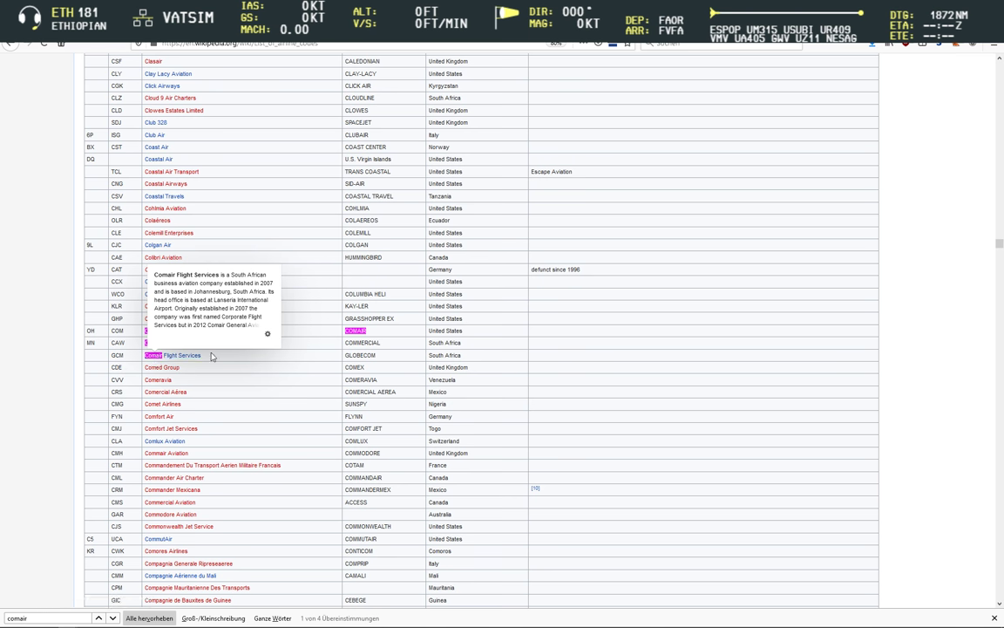
click(155, 344)
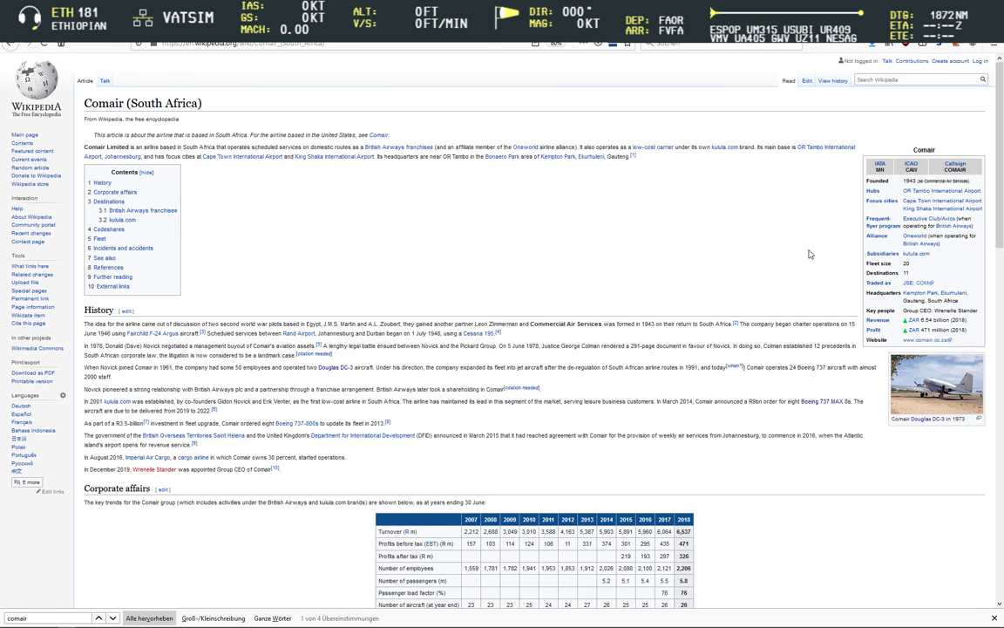
scroll(811, 258, down, 5)
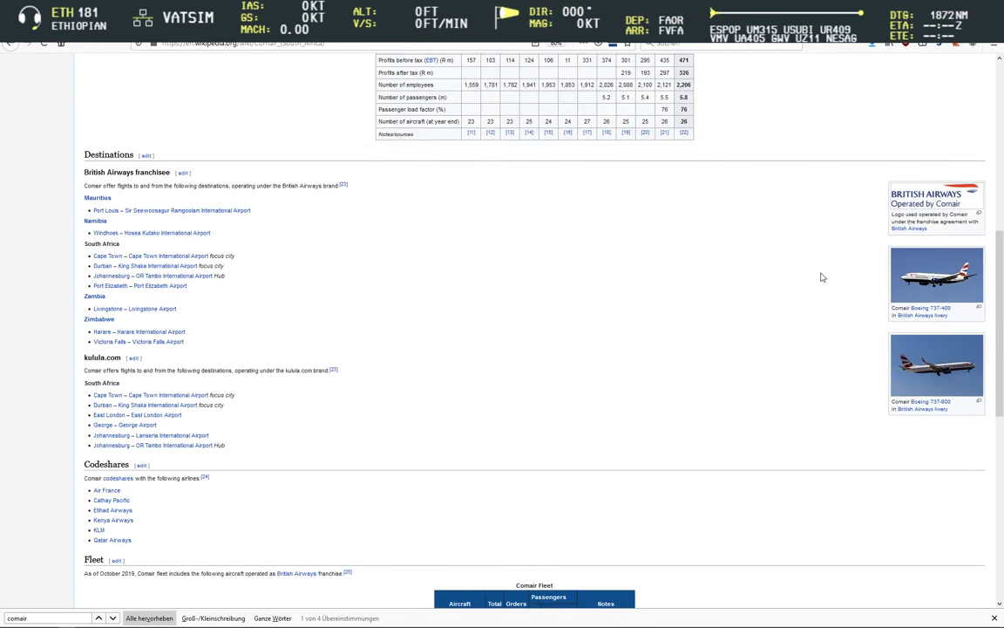
scroll(780, 301, up, 5)
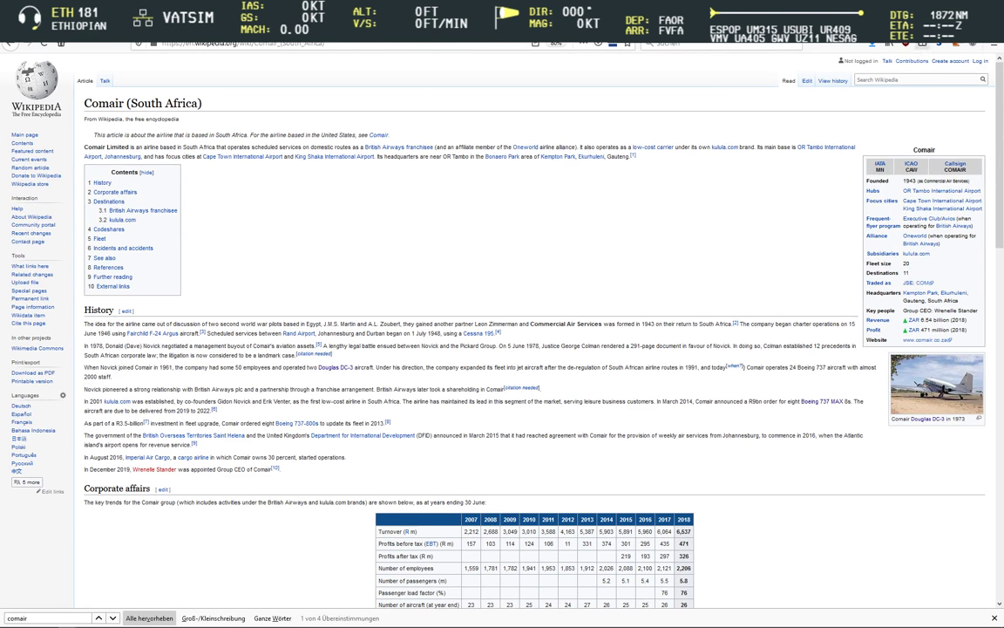
- Switch to simBrief, start a new flight and set its airline to CAW
key(ctrl+Tab)
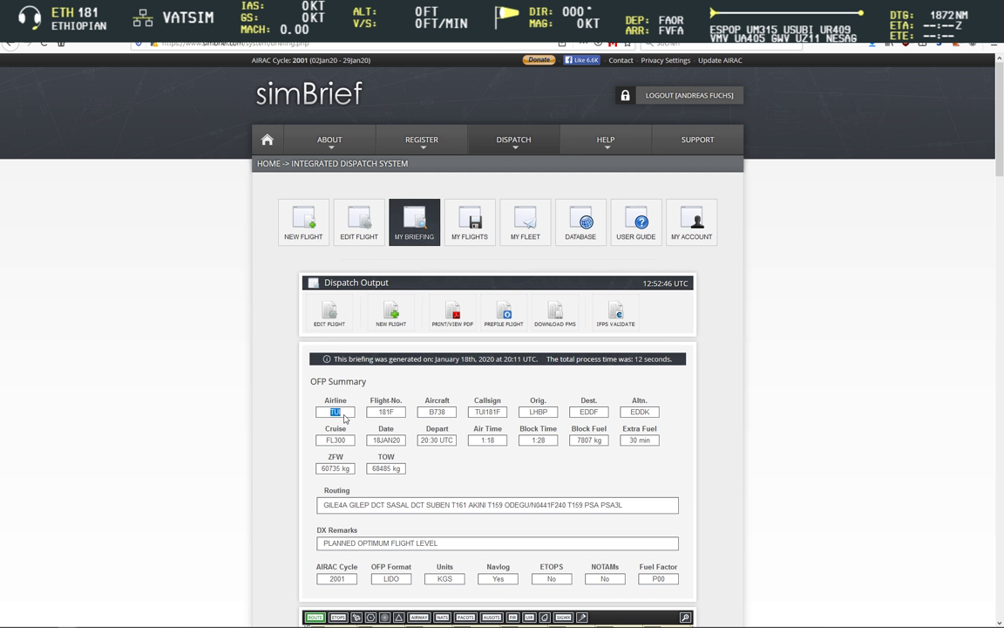
click(343, 416)
double_click(335, 412)
click(328, 314)
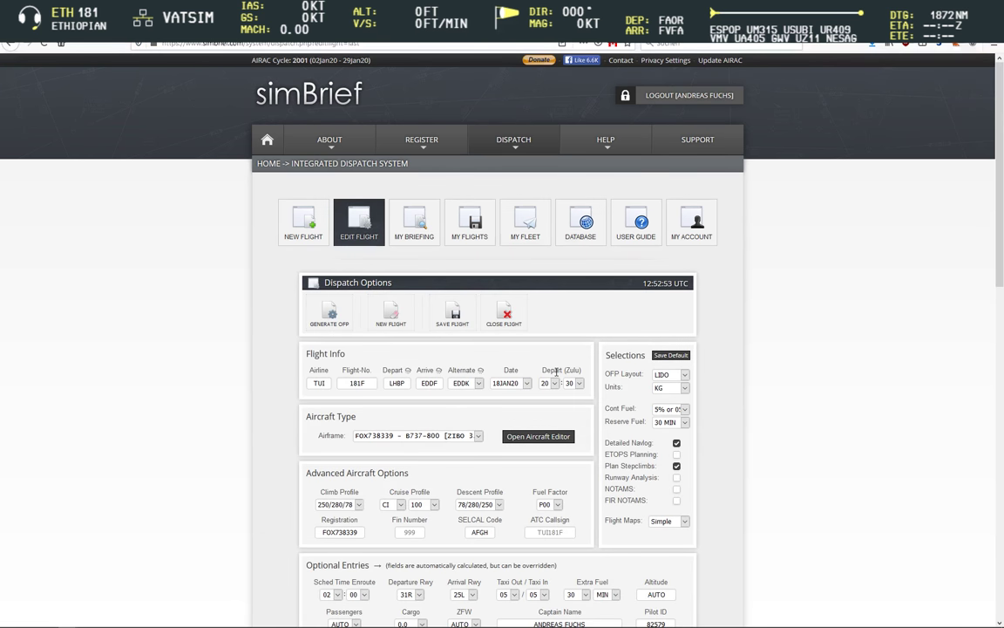
click(390, 309)
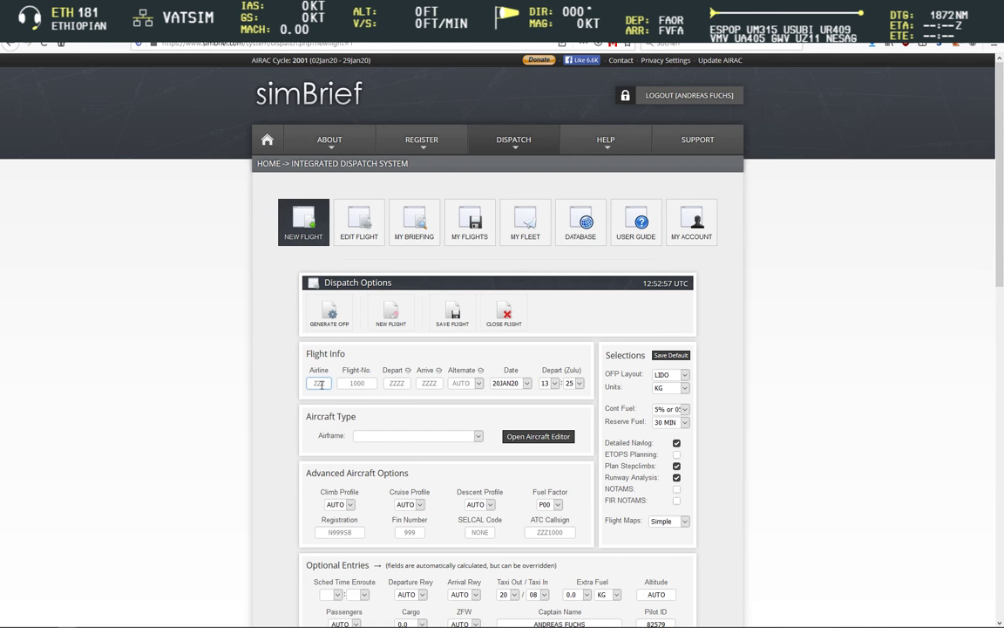
text(CAW)
- Set the flight number to 201, the departure airport to FAOR and the arrival airport to FVFA
mouse_move(329, 141)
key(ctrl+Tab)
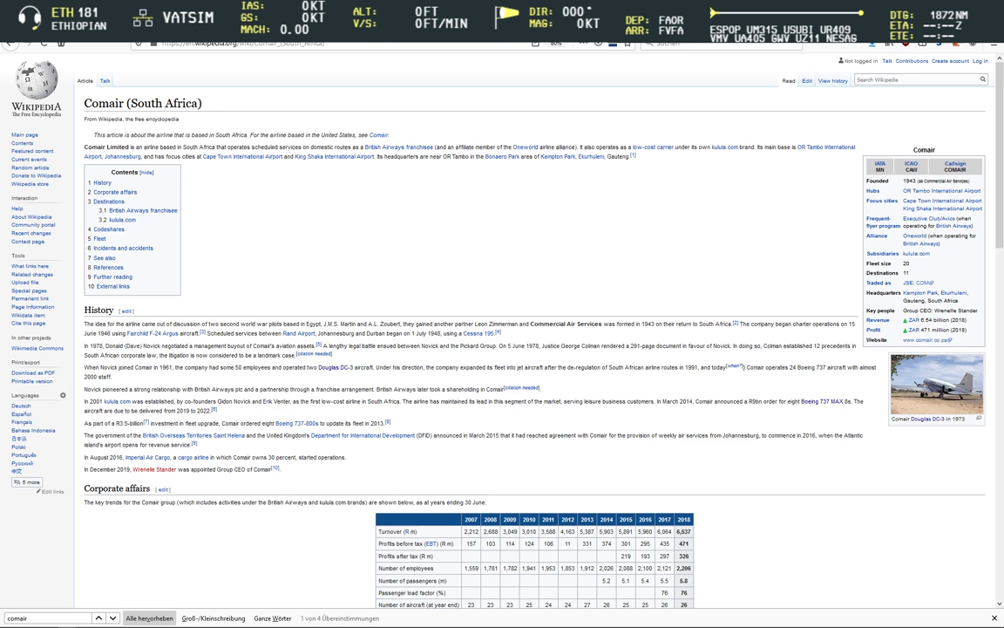
key(ctrl+shift+Tab)
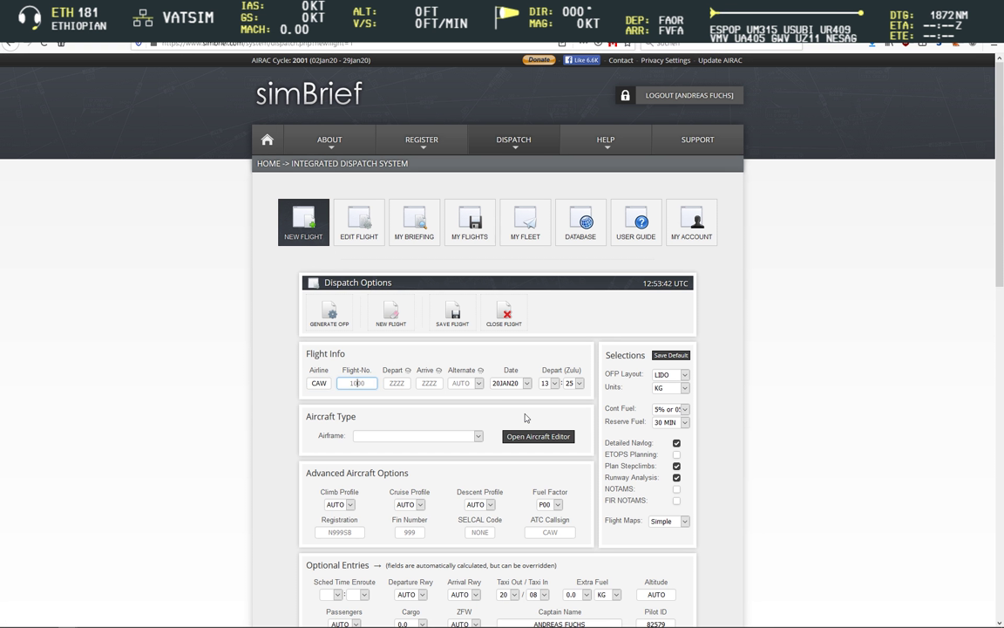
text(201)
key(Tab)
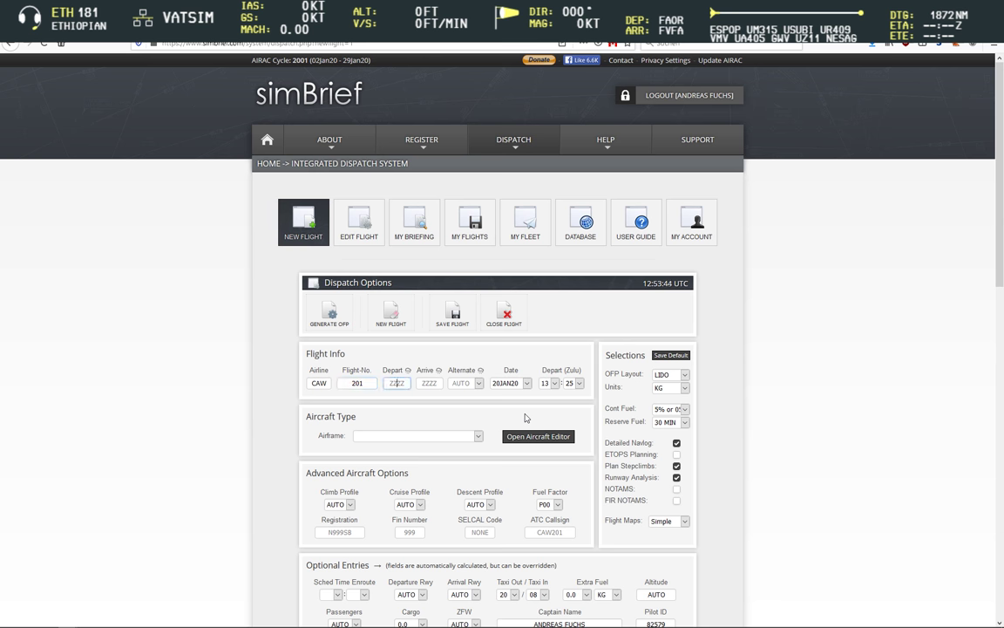
text(FAOR)
key(Tab)
text(FVFA)
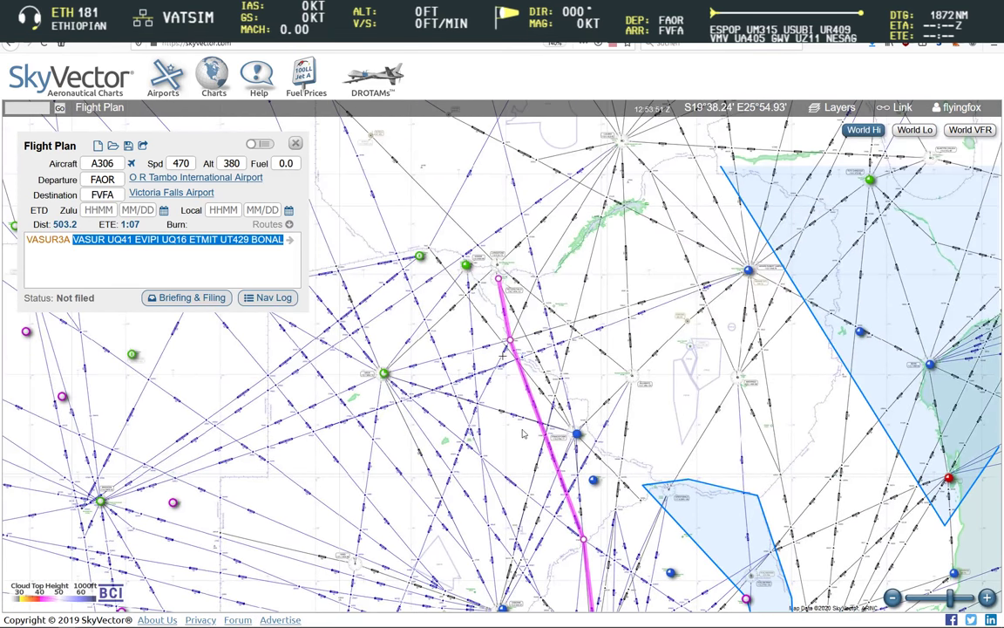
- Set the flight's alternate to FBKE and choose the airframe FOX738339 - B737-800 [ZIBO 3.39] in simBrief
mouse_move(469, 266)
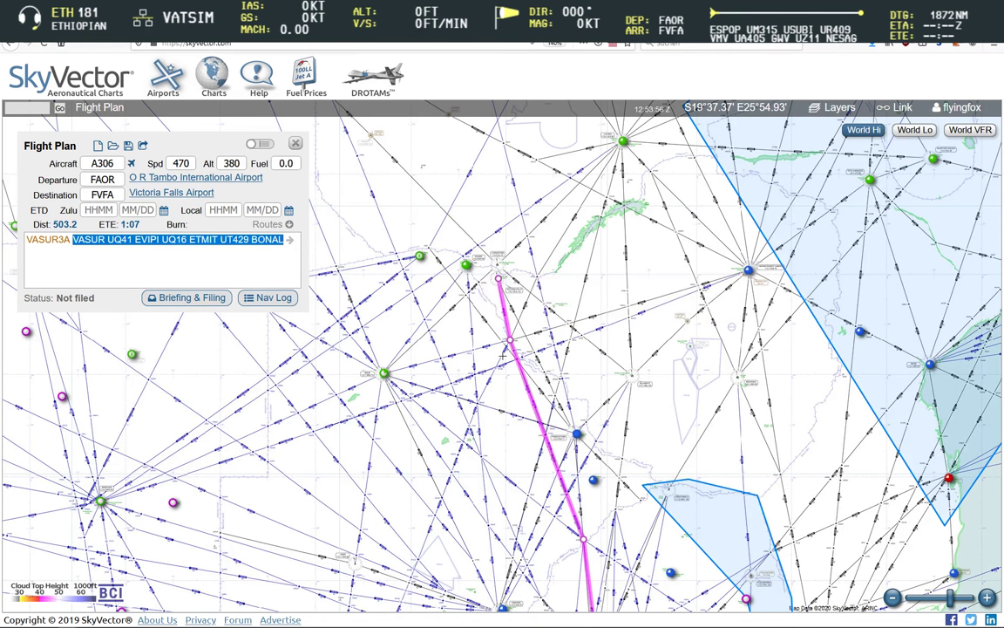
key(ctrl+Tab)
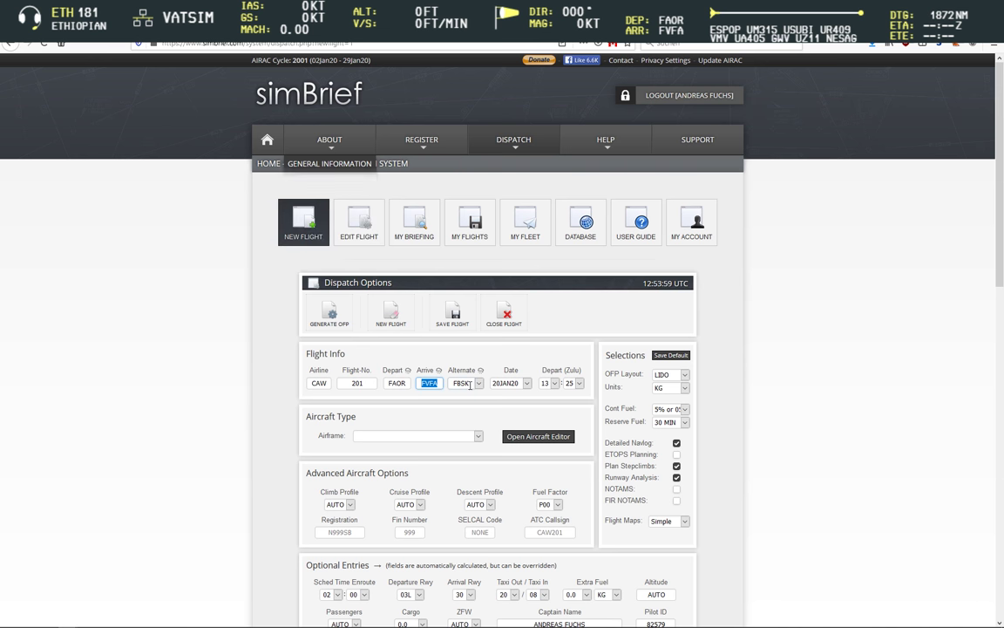
text(FBKE)
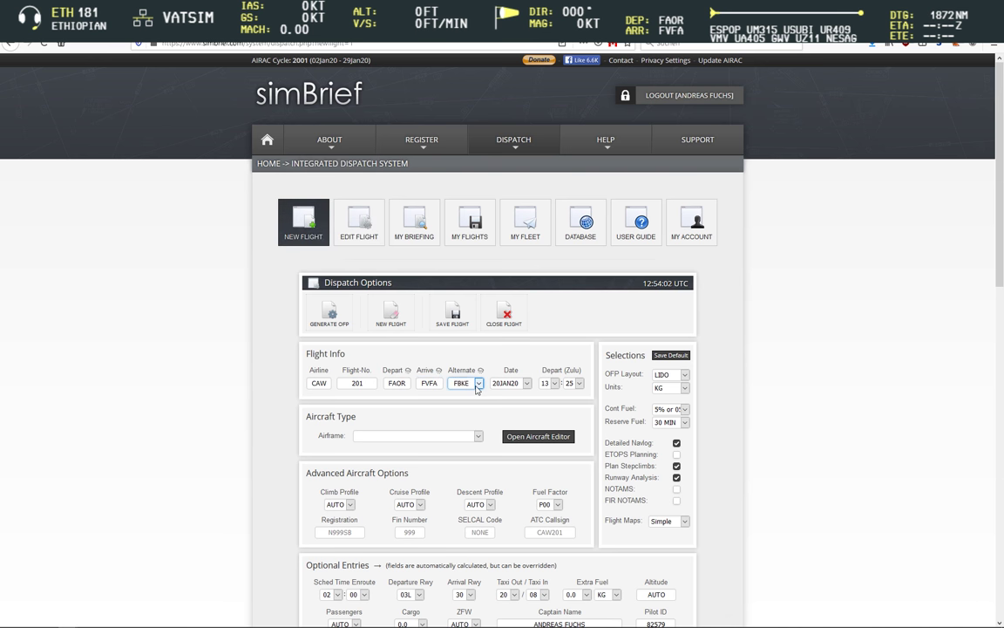
key(Tab)
click(417, 435)
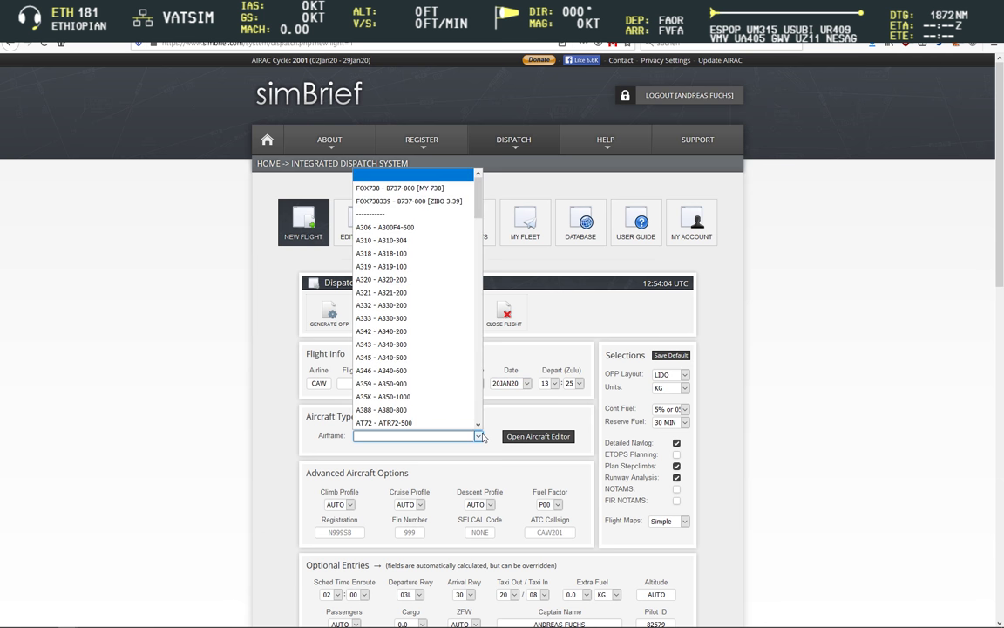
click(403, 201)
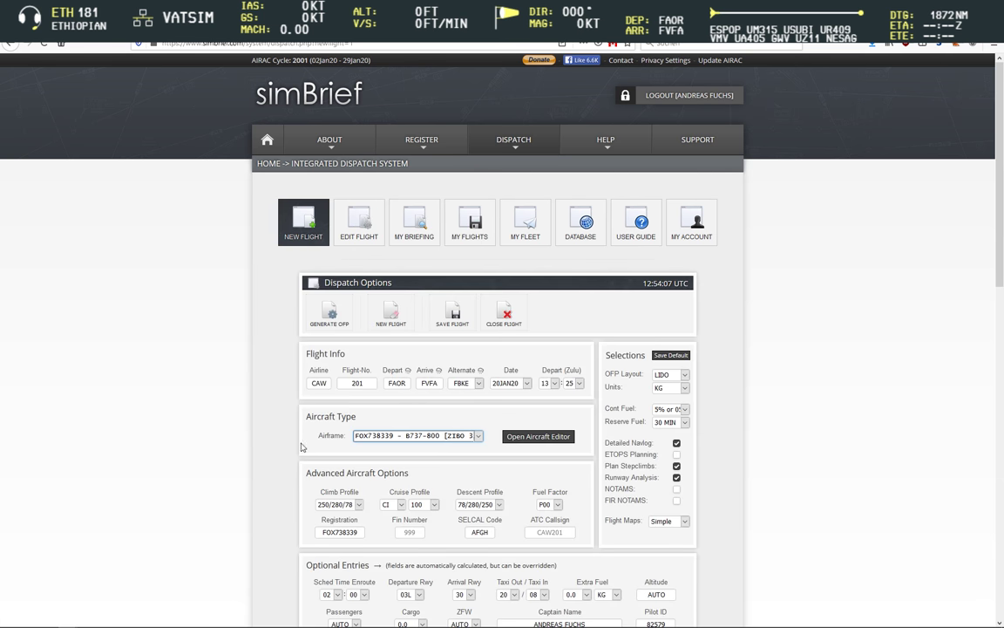
- Set the extra fuel in the optional entries to 30 minutes
scroll(302, 447, down, 2)
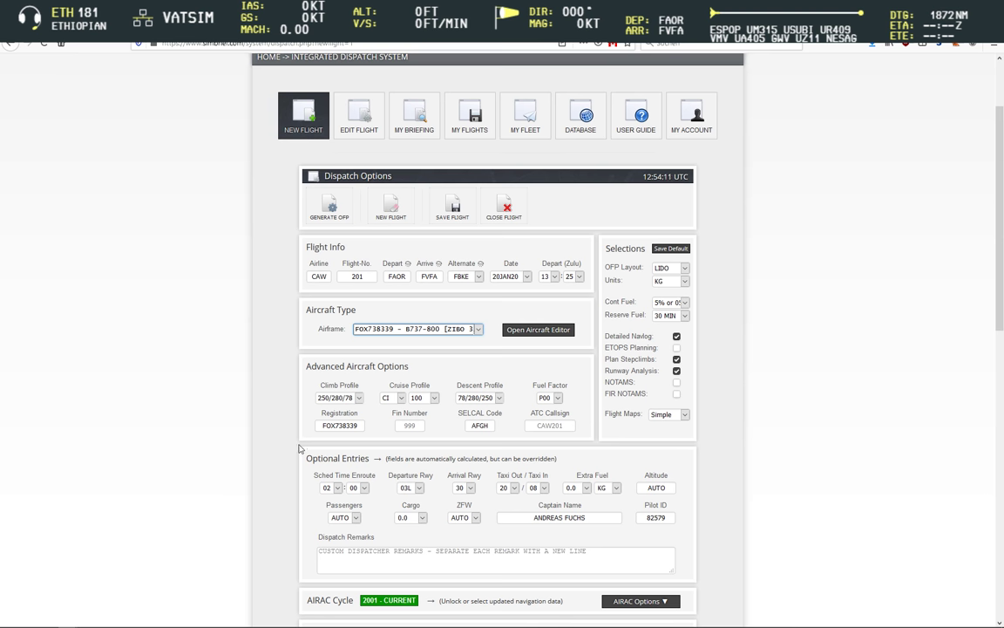
scroll(272, 406, down, 1)
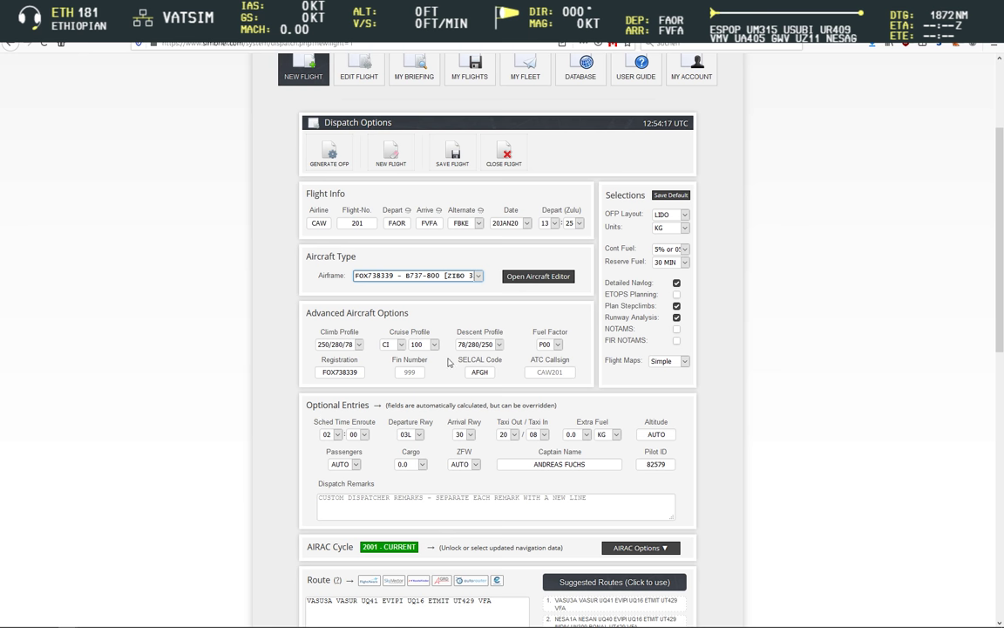
scroll(460, 371, down, 1)
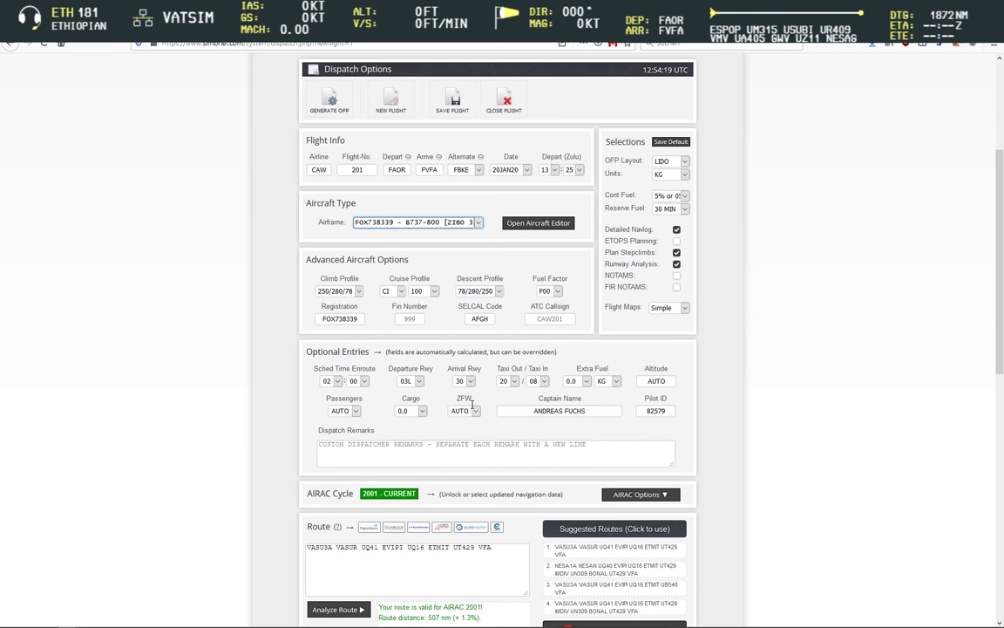
click(609, 381)
click(608, 407)
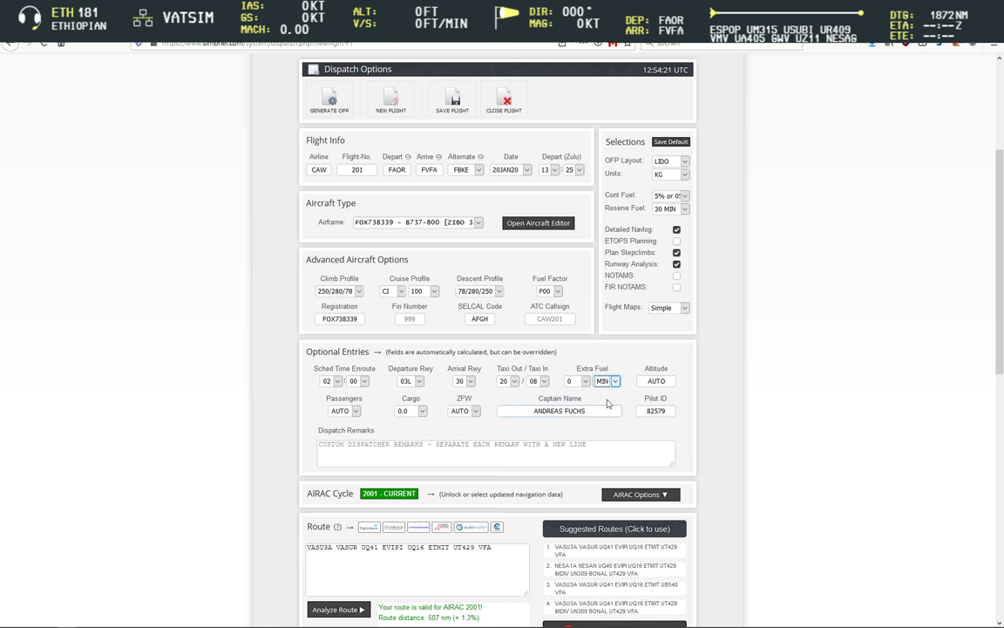
click(584, 381)
key(Down)
key(Down)
key(Down)
key(Down)
key(Down)
key(Down)
key(Down)
key(Down)
key(Down)
key(Down)
key(Down)
key(Down)
key(Down)
key(Down)
key(Down)
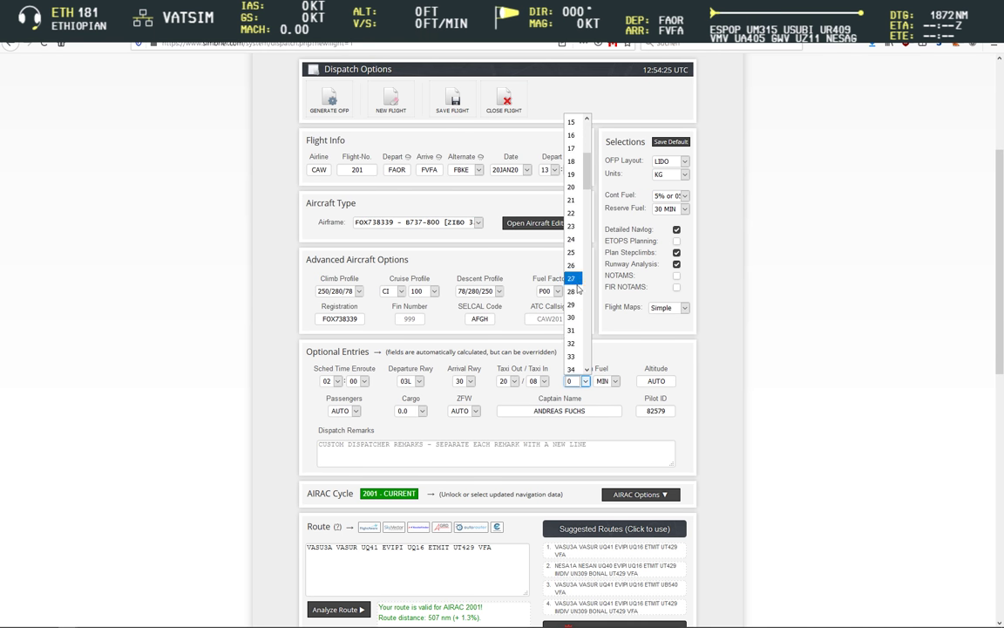
click(577, 279)
click(465, 432)
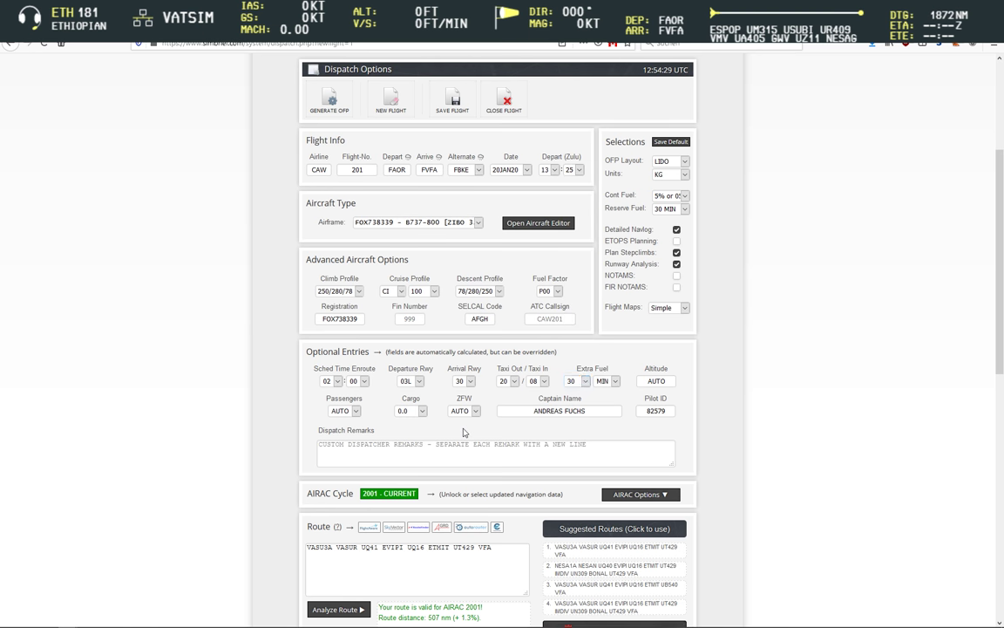
- Review the route and map, and look at the choices in the historical weather options
scroll(282, 512, down, 2)
scroll(281, 513, down, 5)
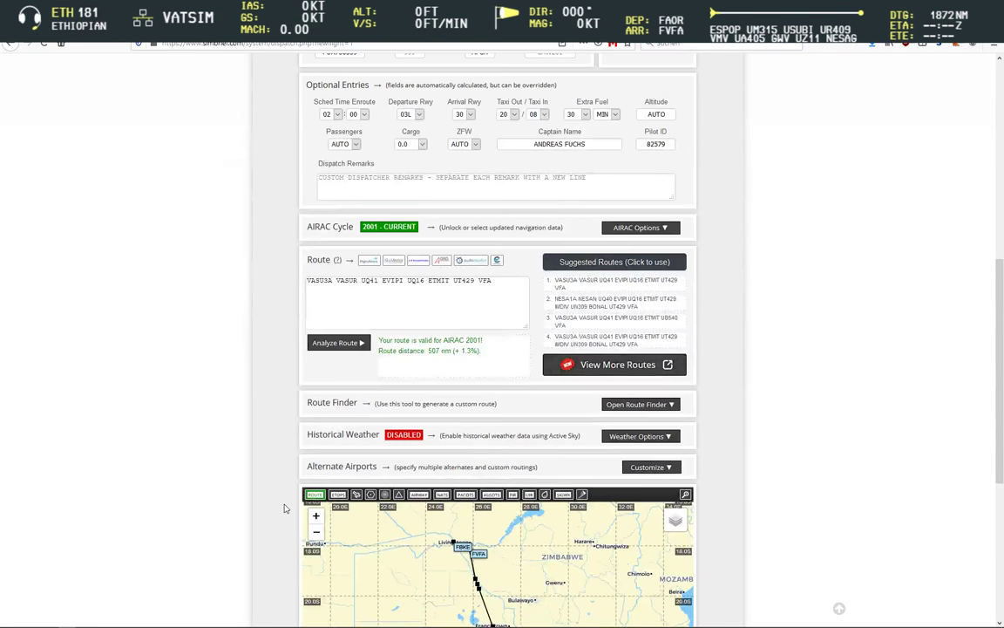
scroll(284, 508, up, 3)
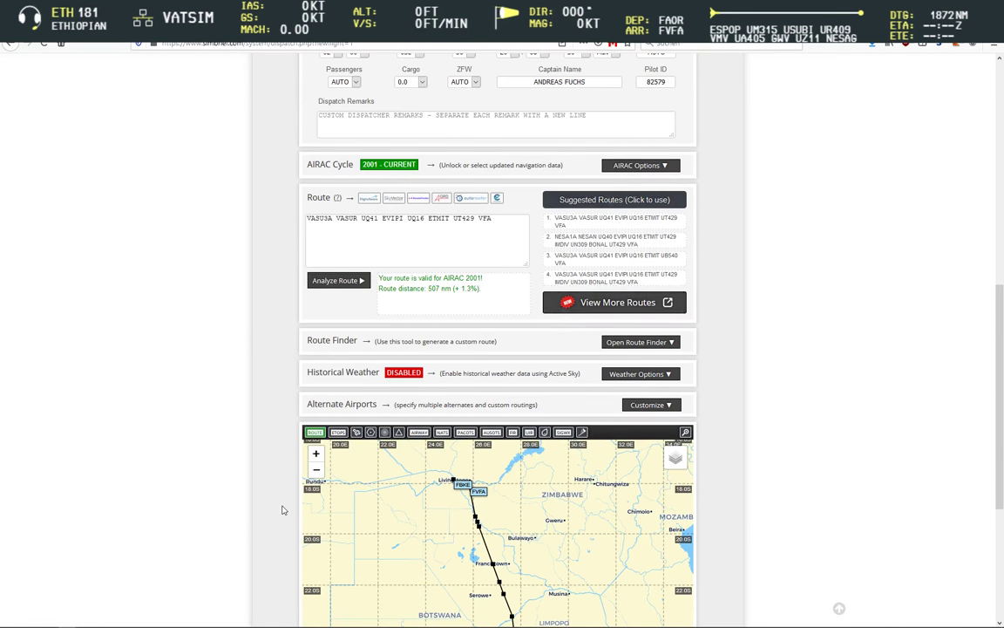
click(666, 376)
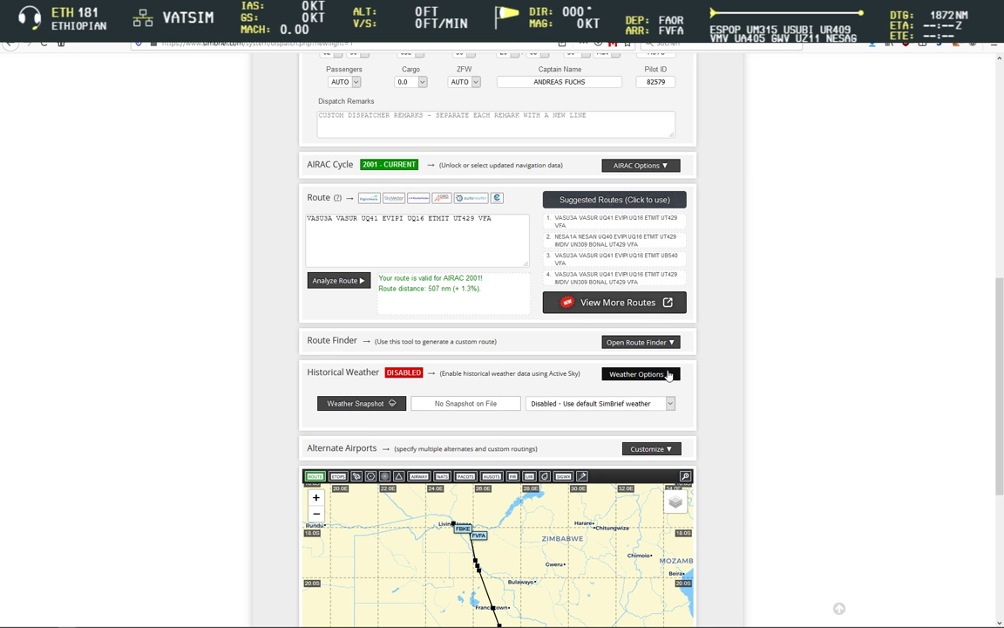
click(670, 403)
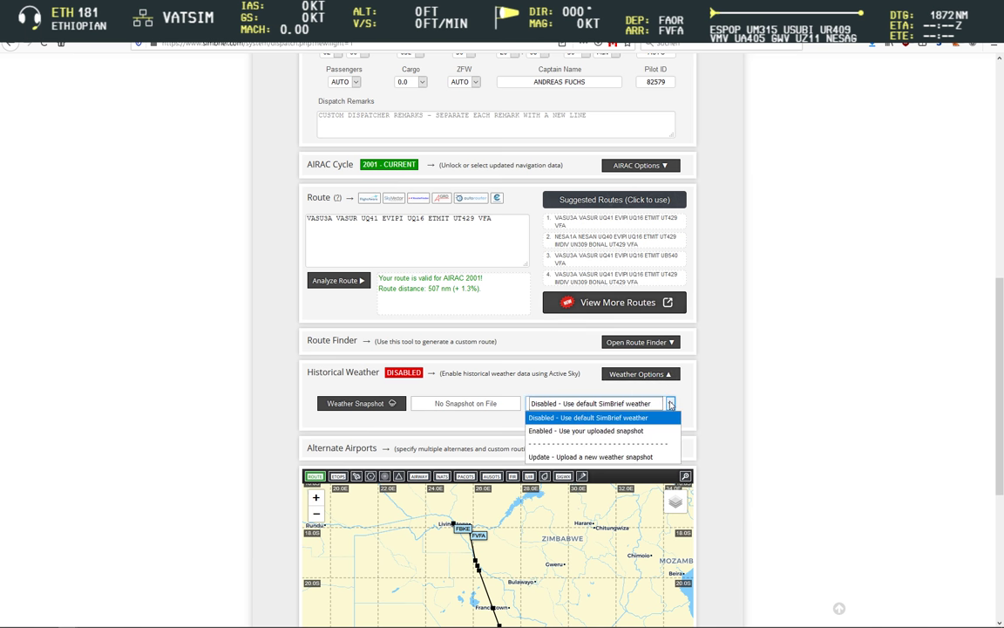
click(671, 402)
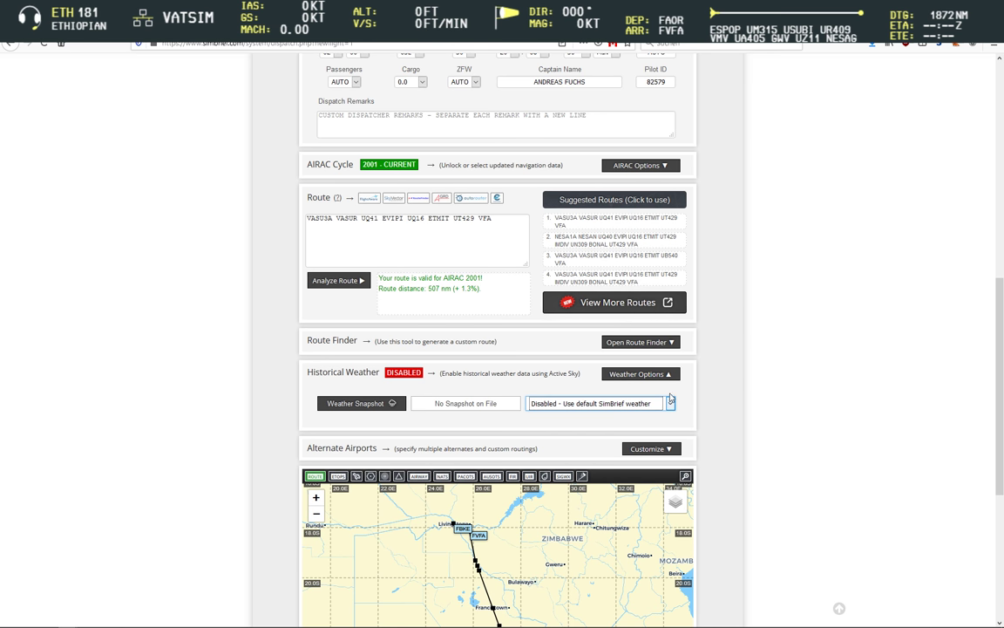
- Close the historical weather options and review the planned route, the map and the other flight entries
click(668, 375)
scroll(278, 475, down, 3)
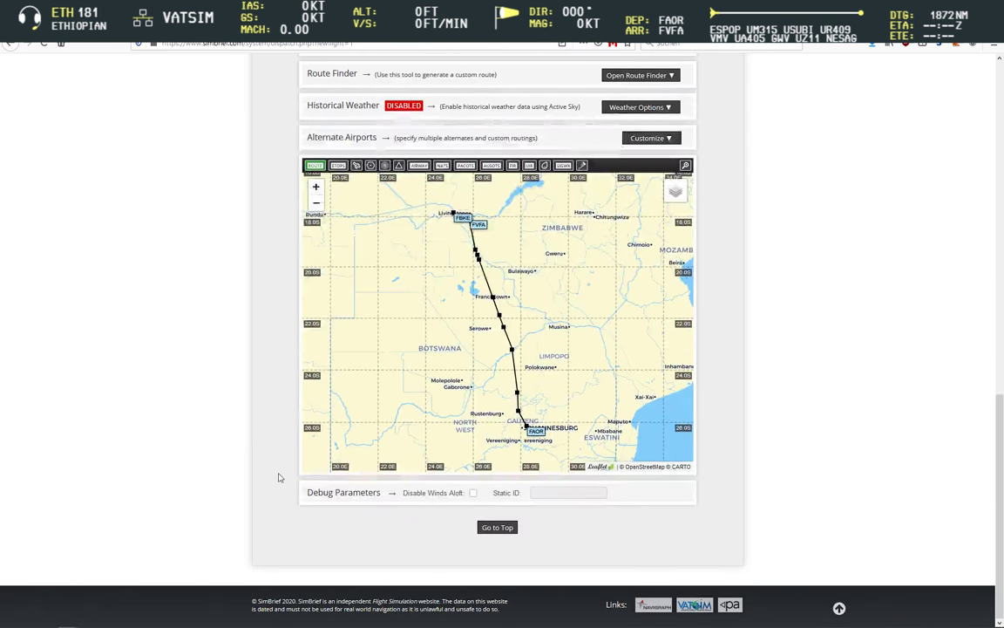
scroll(270, 478, up, 5)
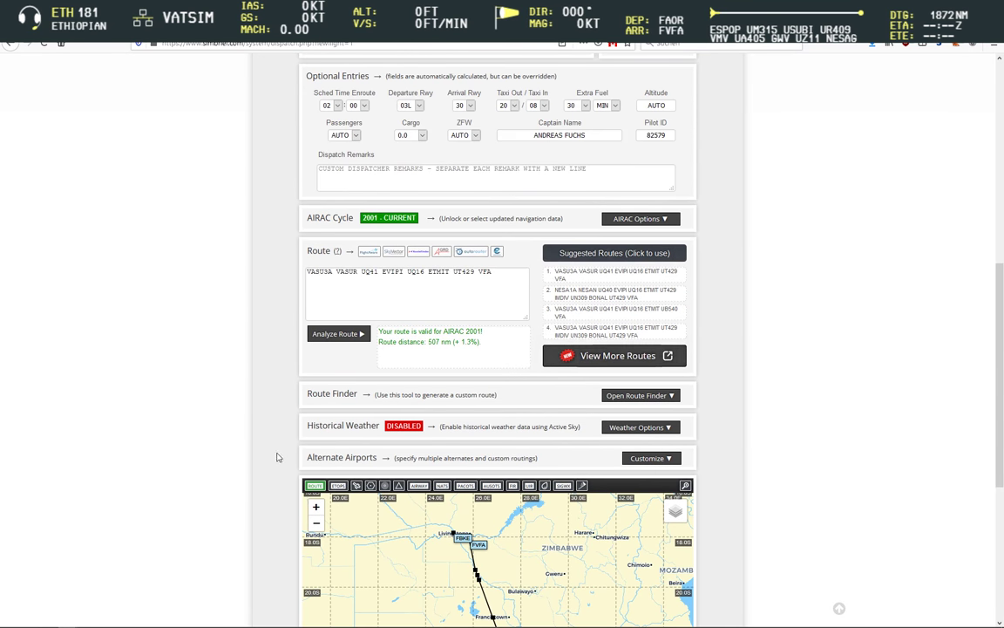
scroll(273, 462, down, 3)
scroll(272, 458, down, 2)
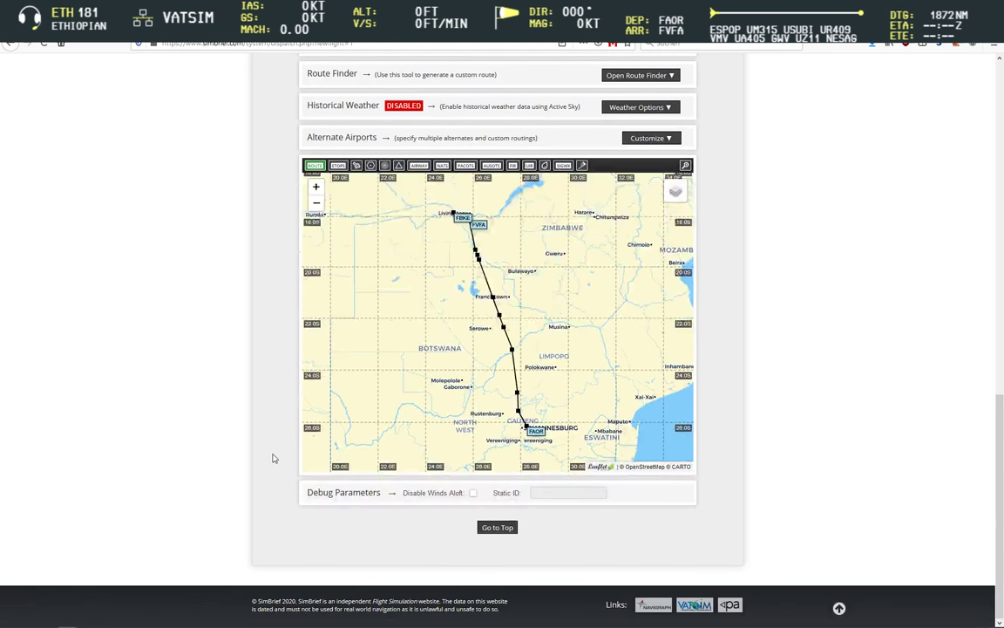
scroll(272, 458, up, 5)
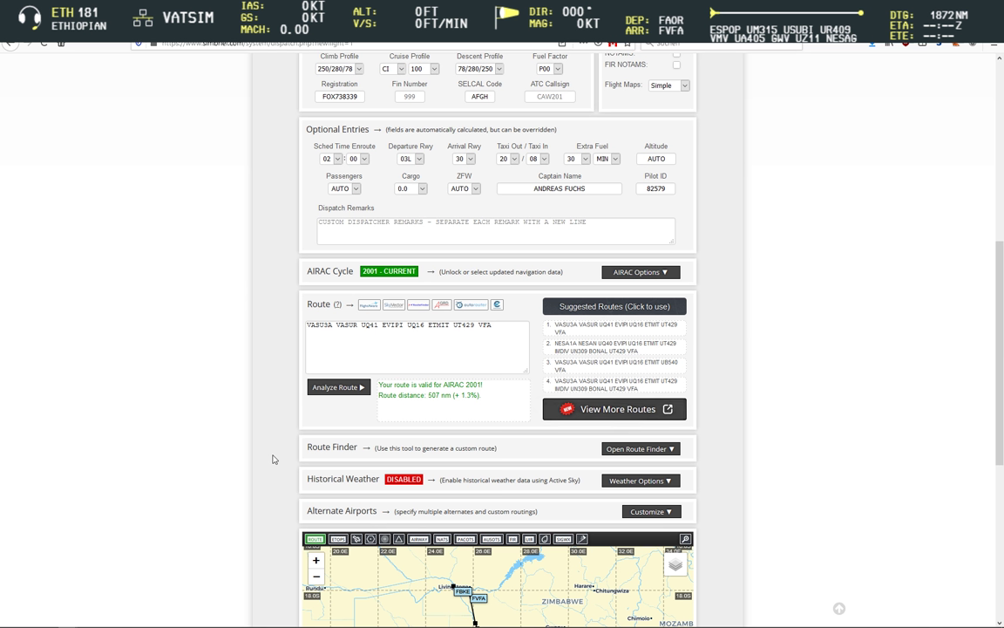
scroll(164, 406, up, 5)
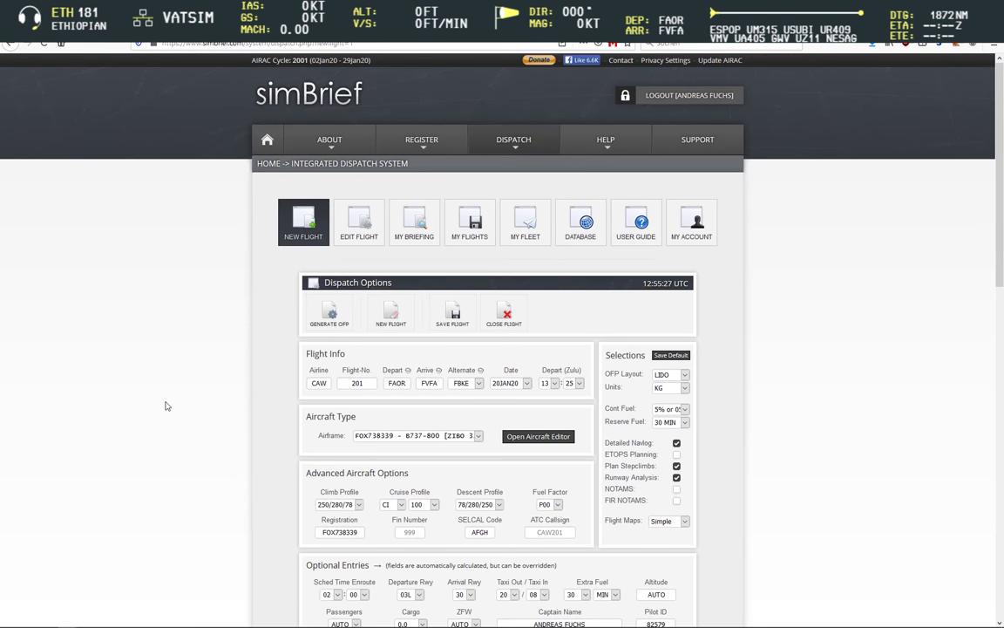
scroll(174, 455, down, 5)
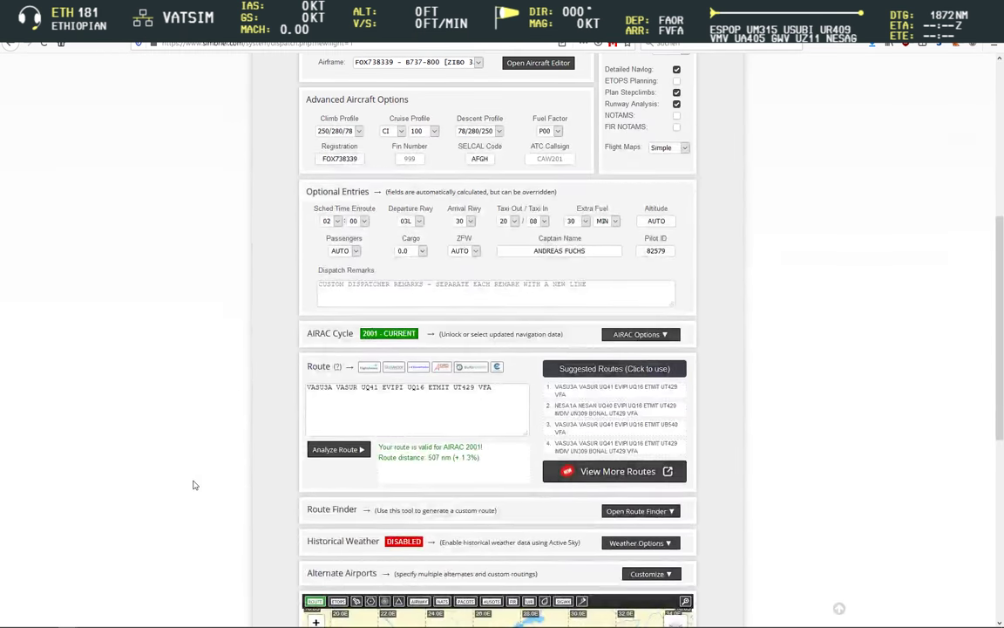
scroll(195, 485, down, 5)
- Set the passengers to 134 and the cargo to 2.0 in the optional entries, leaving the ZFW on AUTO
scroll(193, 482, up, 8)
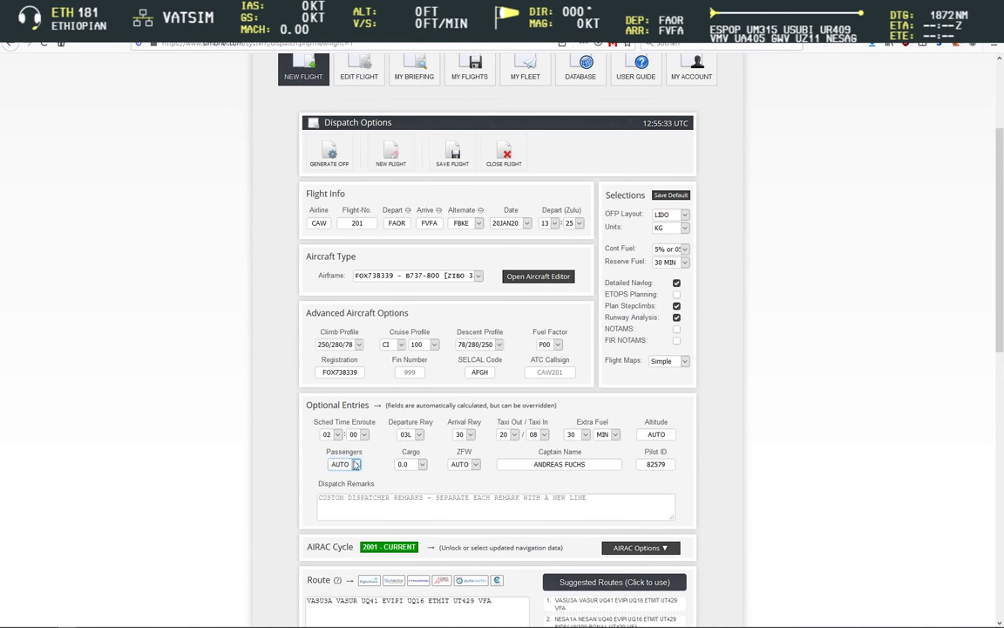
click(356, 464)
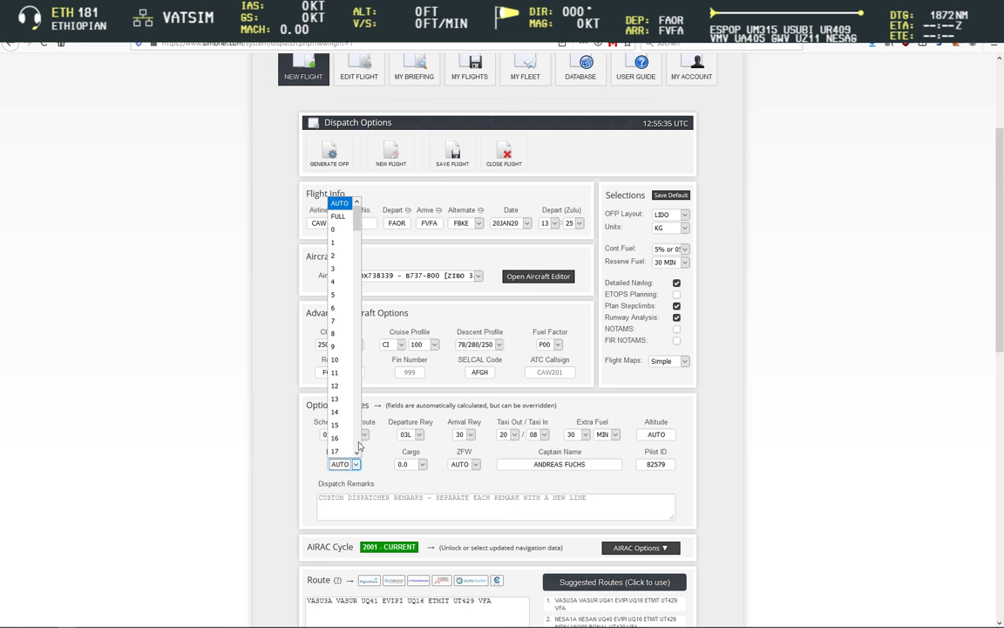
scroll(353, 392, down, 20)
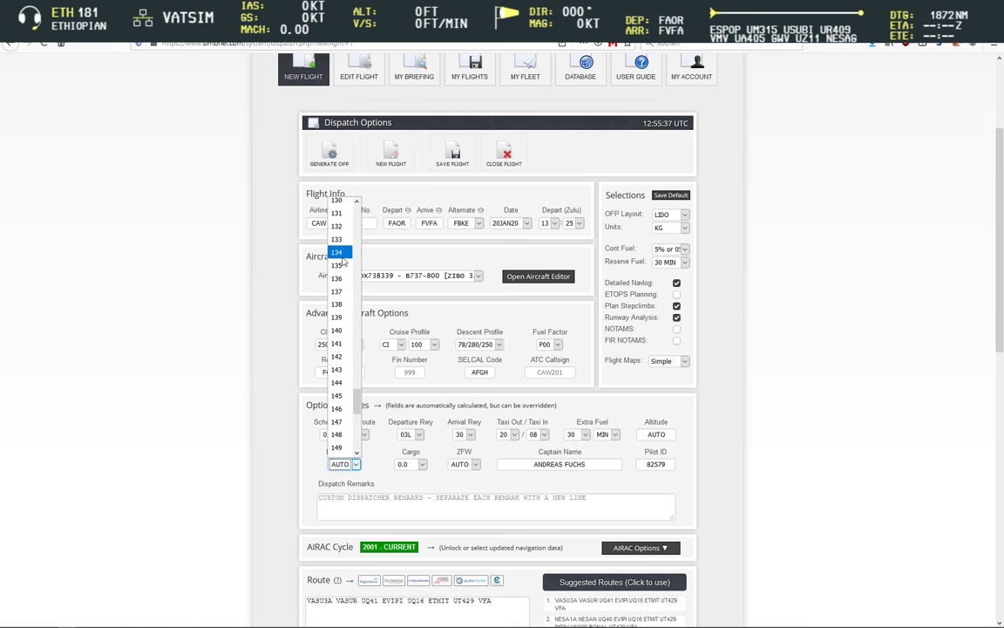
click(342, 257)
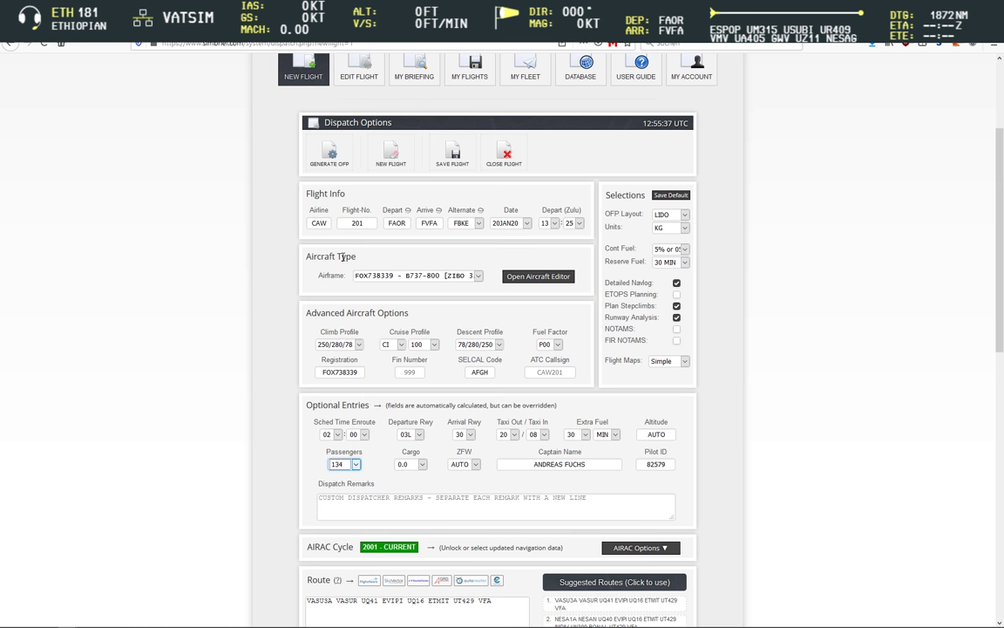
click(422, 464)
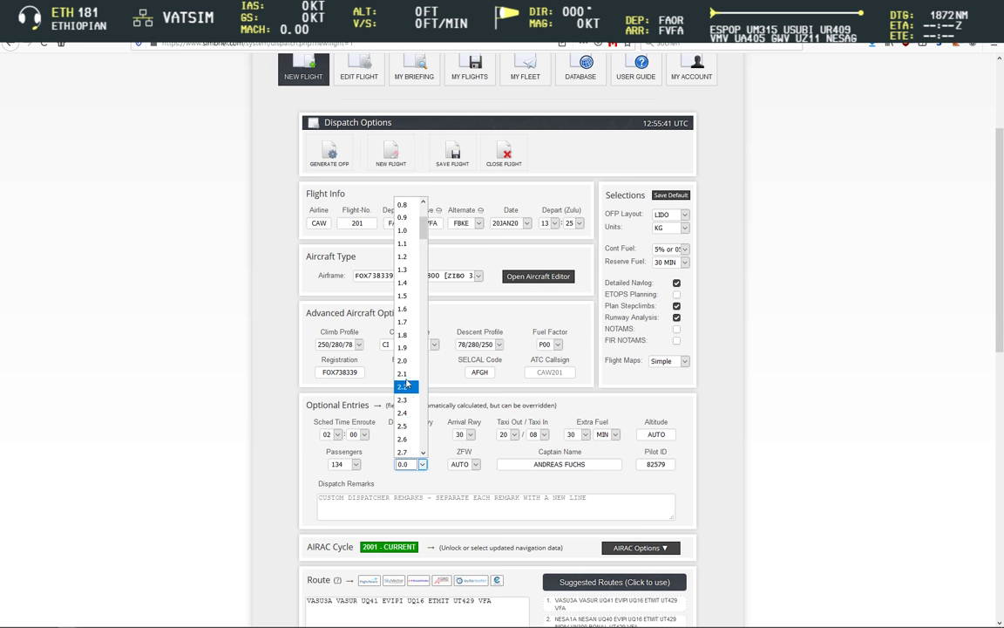
click(404, 363)
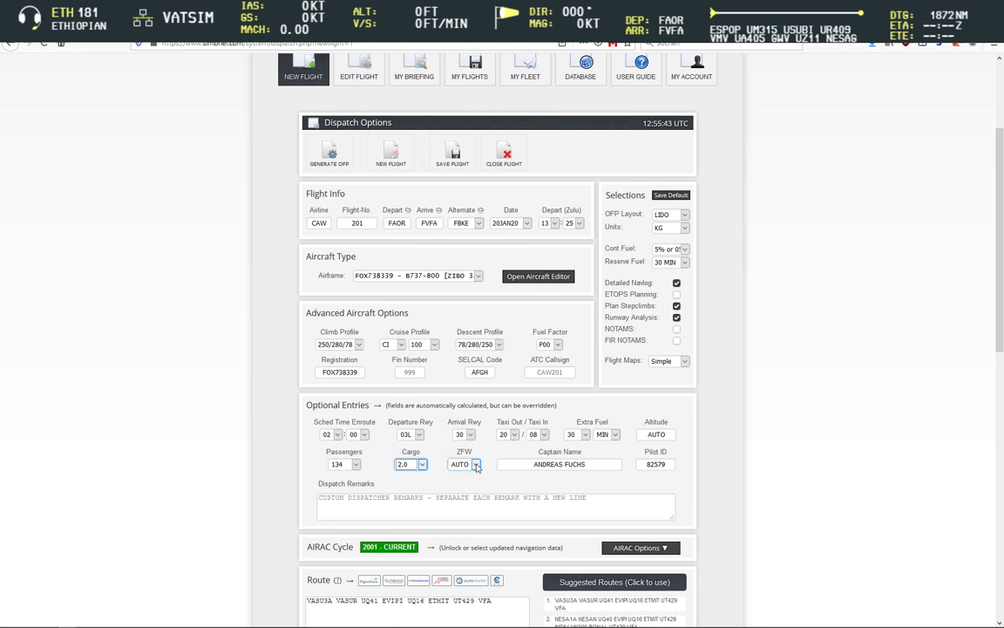
click(476, 464)
click(476, 465)
- Generate the OFP for flight CAW201 from FAOR to FVFA
scroll(709, 477, down, 3)
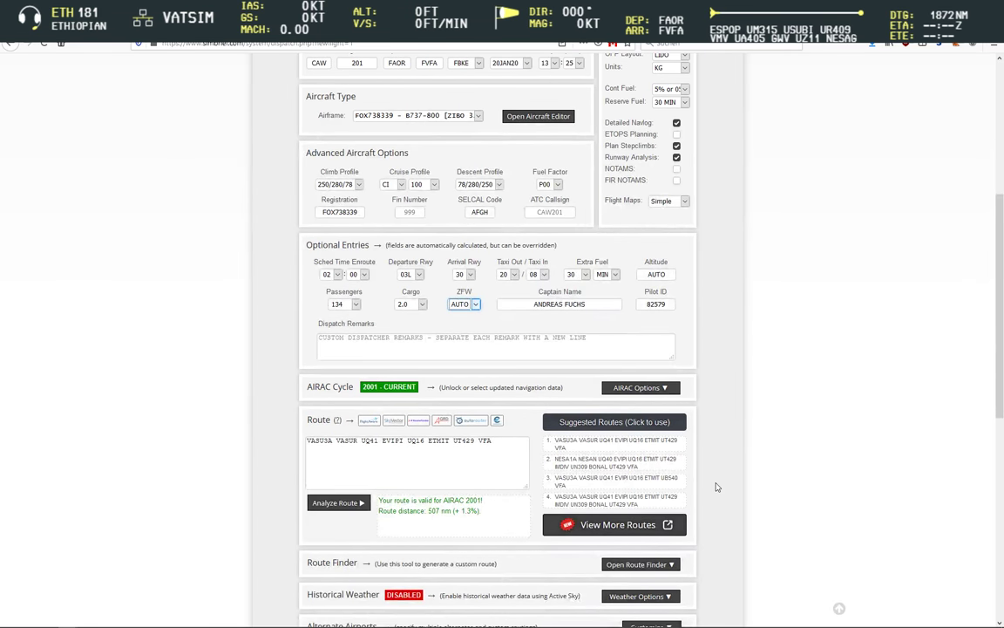
scroll(716, 487, down, 3)
scroll(717, 492, down, 6)
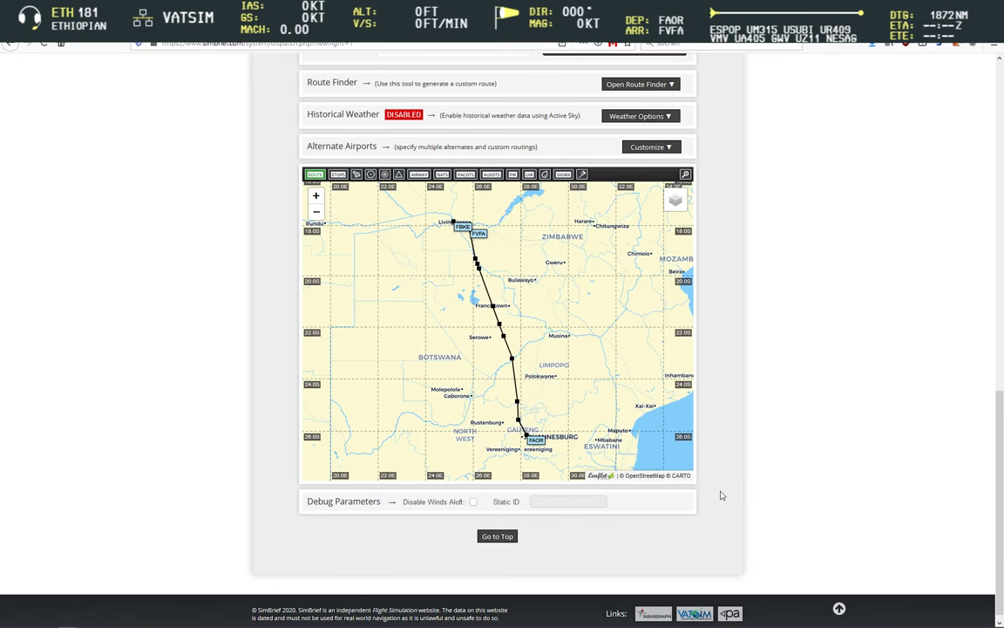
click(497, 535)
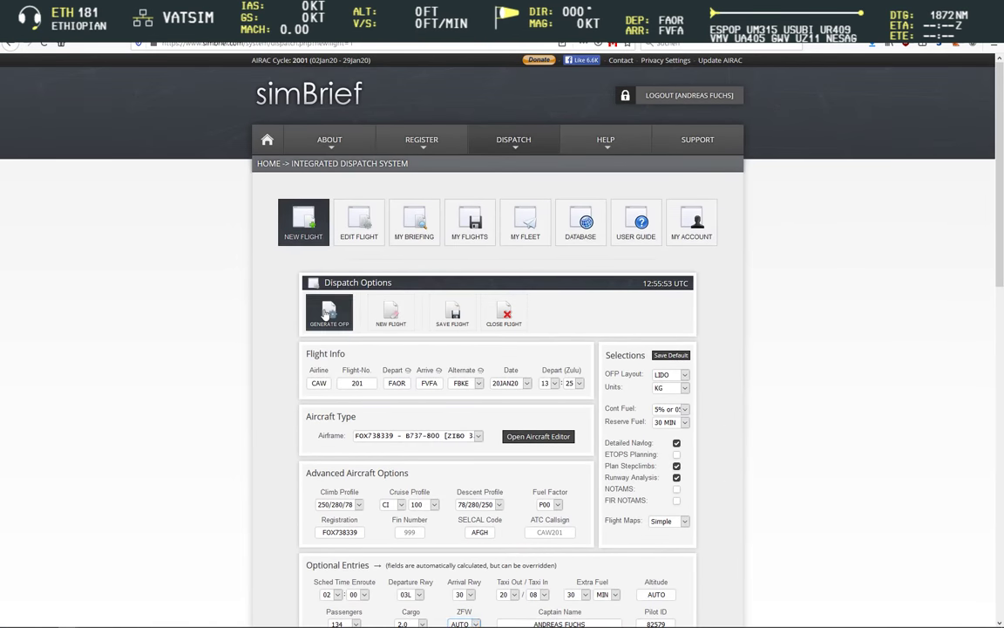
click(327, 314)
click(481, 371)
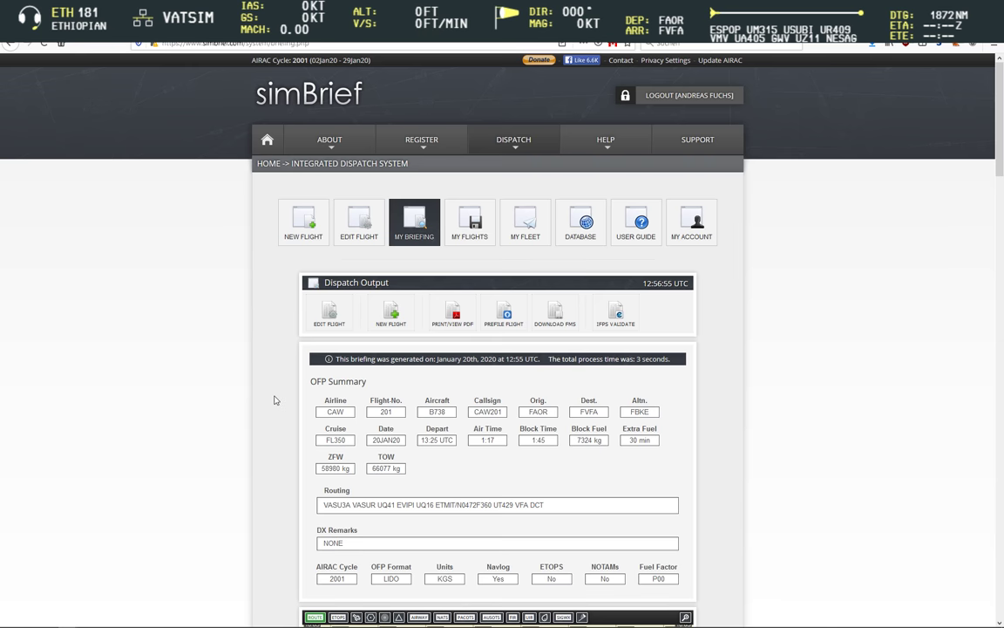
- Review the generated briefing, including the OFP summary, route map, planned fuel, airport weather and available flight plan downloads
scroll(274, 400, down, 2)
scroll(274, 406, down, 2)
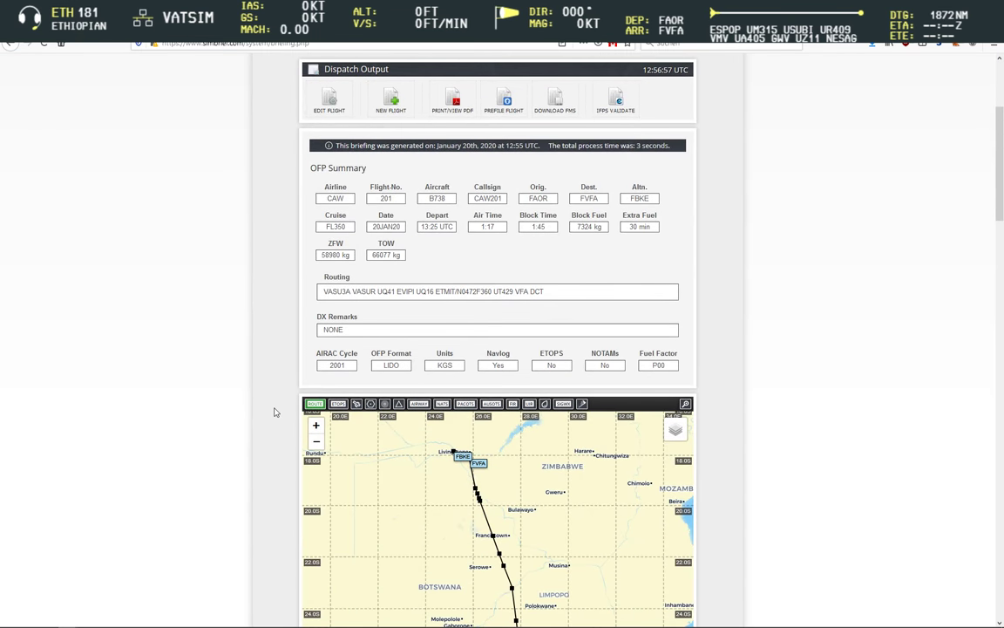
scroll(260, 431, down, 5)
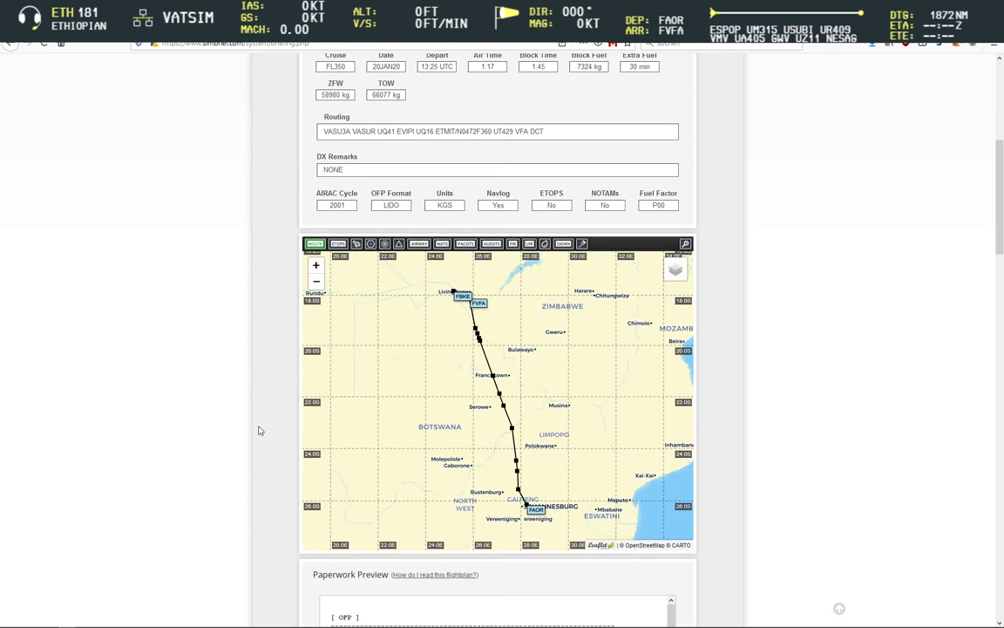
scroll(258, 430, down, 3)
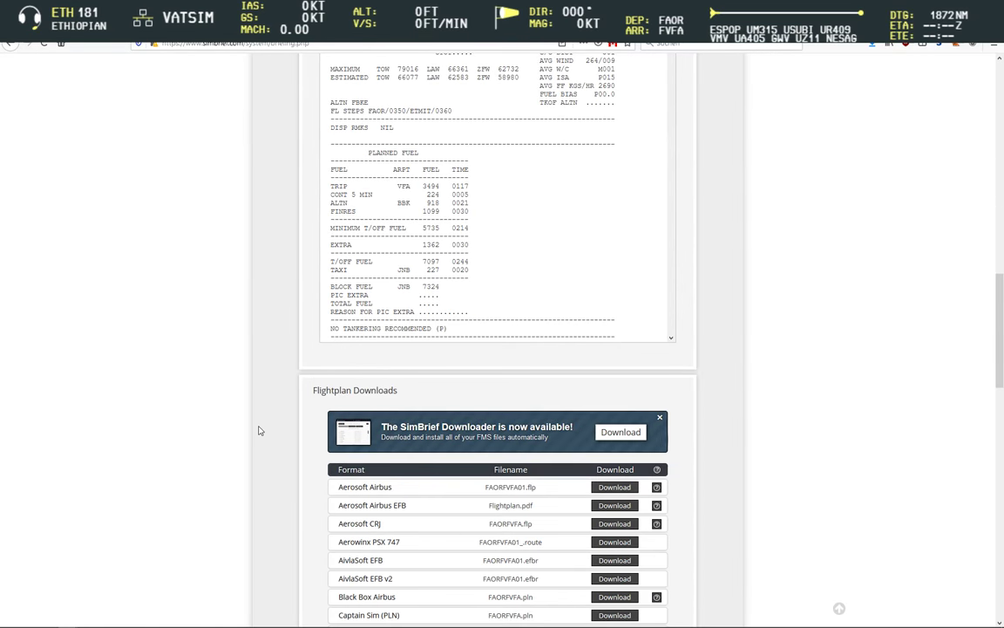
scroll(259, 431, down, 4)
scroll(258, 427, up, 7)
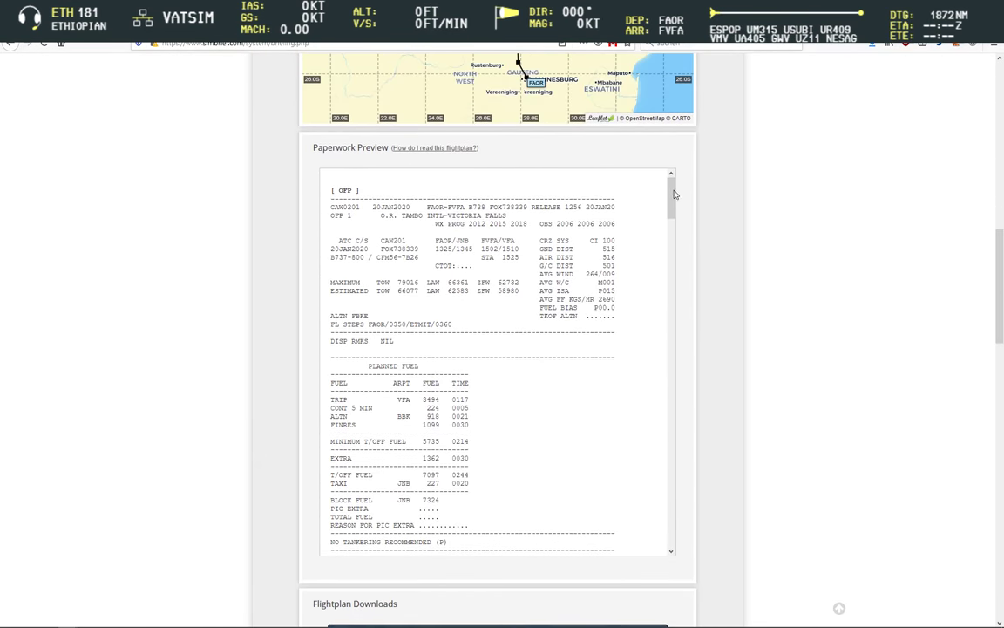
drag(672, 195, 668, 452)
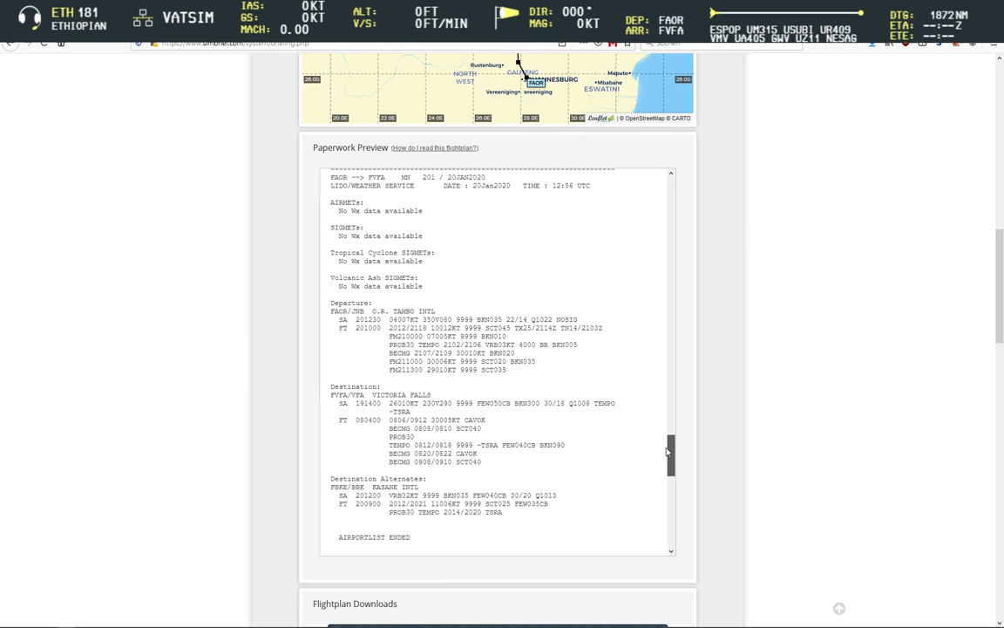
drag(667, 451, 643, 185)
scroll(712, 333, up, 5)
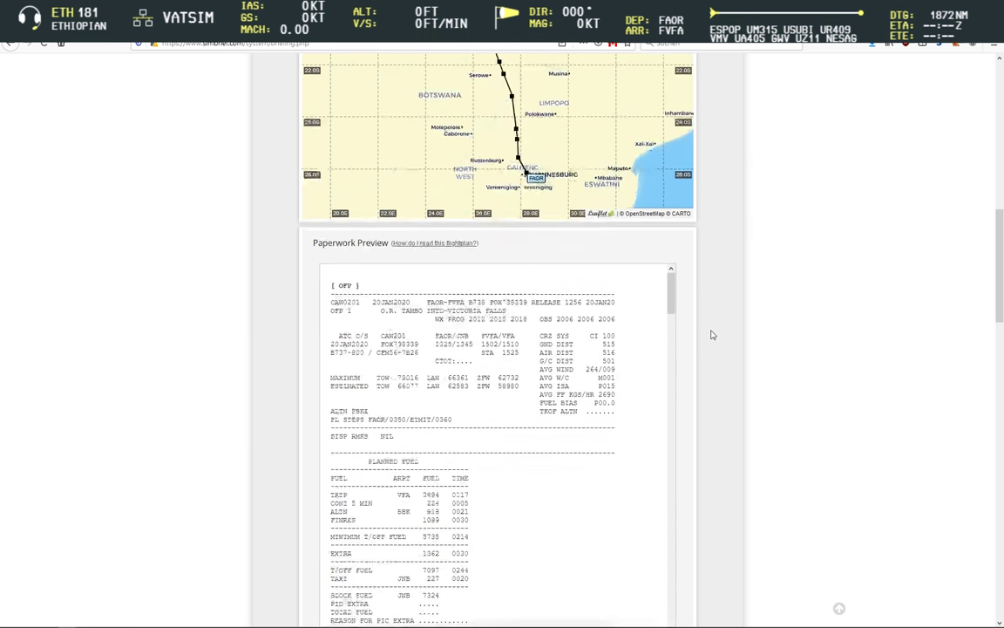
scroll(746, 265, down, 2)
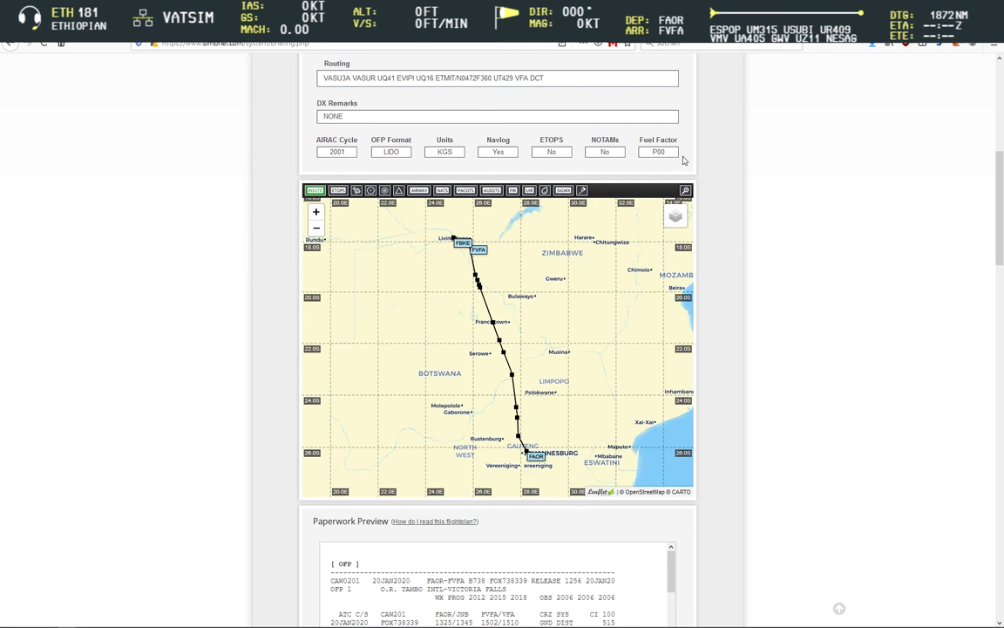
scroll(244, 138, up, 1)
scroll(244, 137, up, 2)
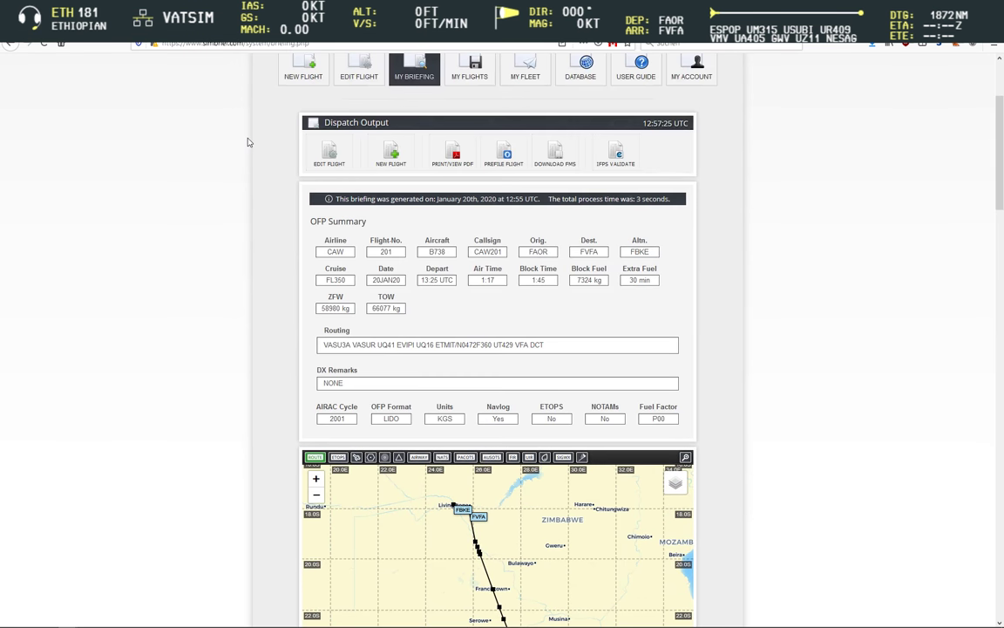
- Find the installed simbrief program on the computer and launch it
key(super)
text(simbrief)
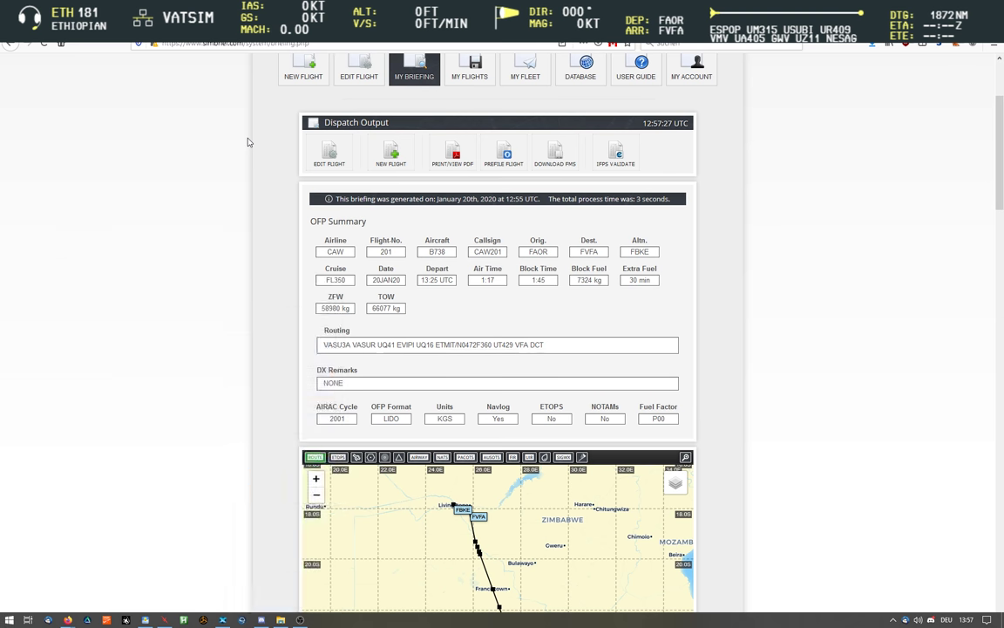
key(Return)
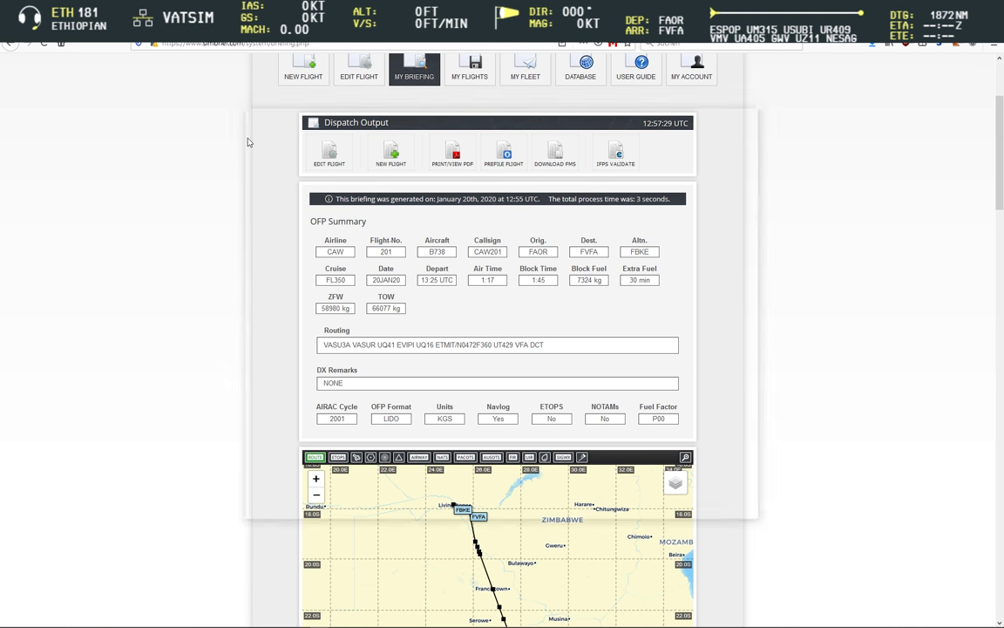